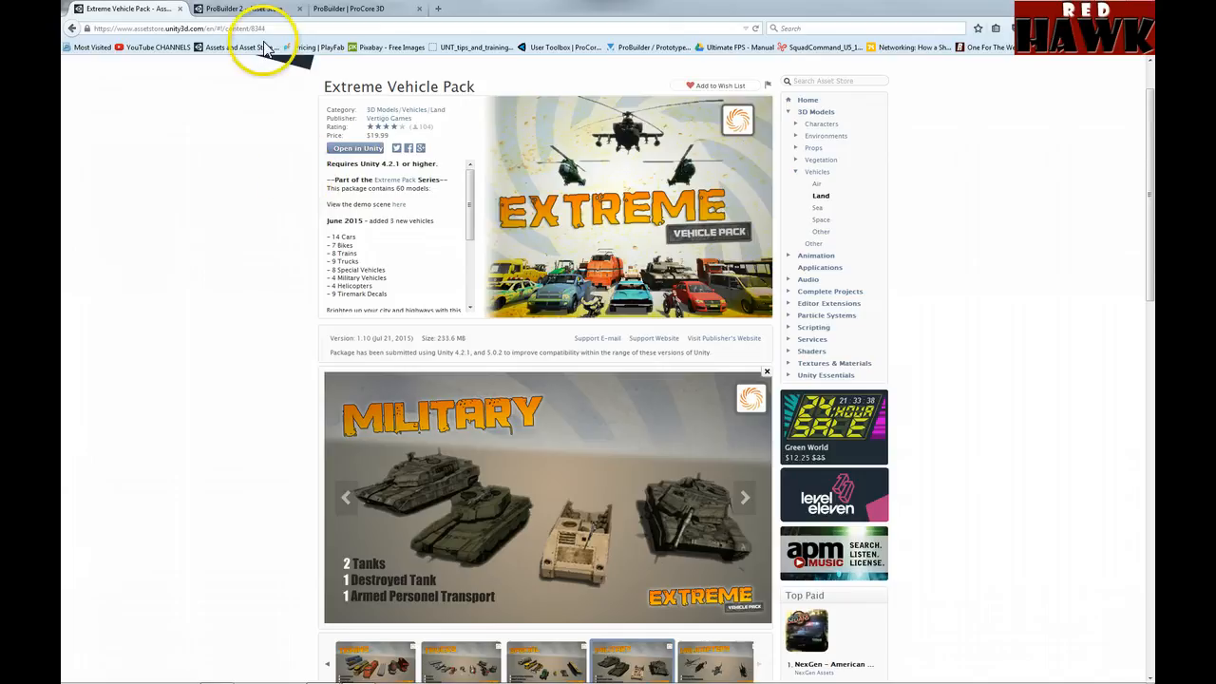
Step: Go from the ProBuilder 2 Asset Store listing to the ProCore 3D ProBuilder product page
click(247, 9)
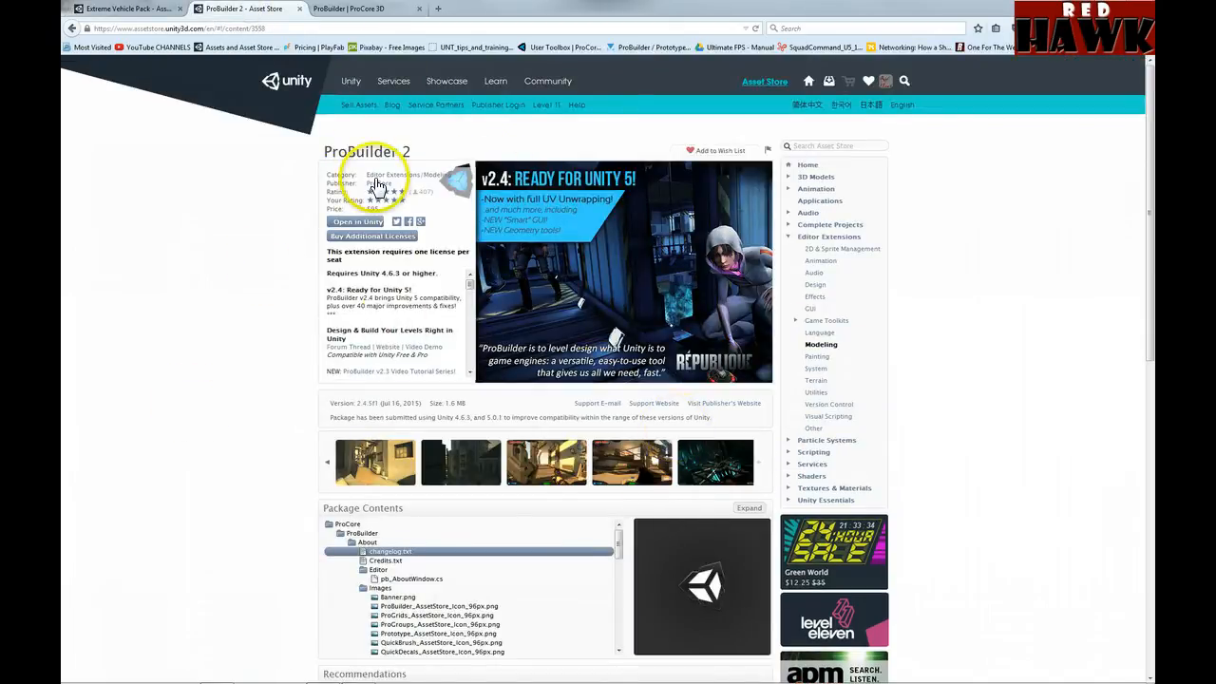
click(371, 9)
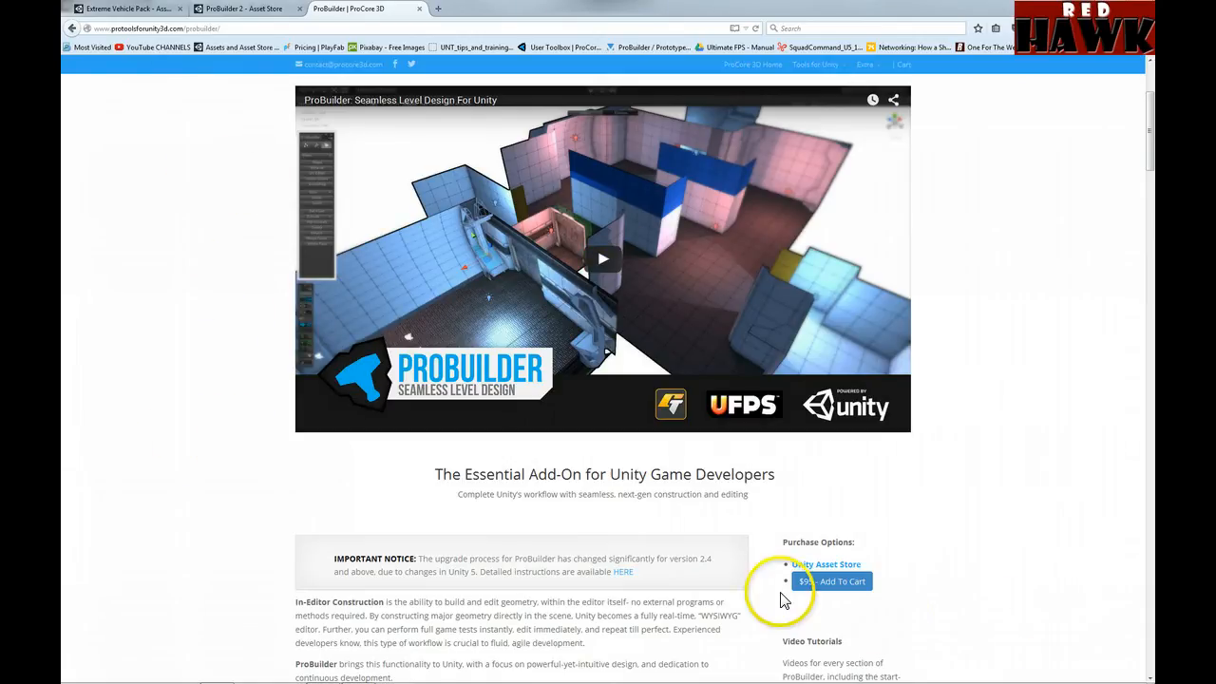
Step: Read ProBuilder's features down to OBJ Export + ProBuilderize, then return to the Unity editor
scroll(225, 491, down, 10)
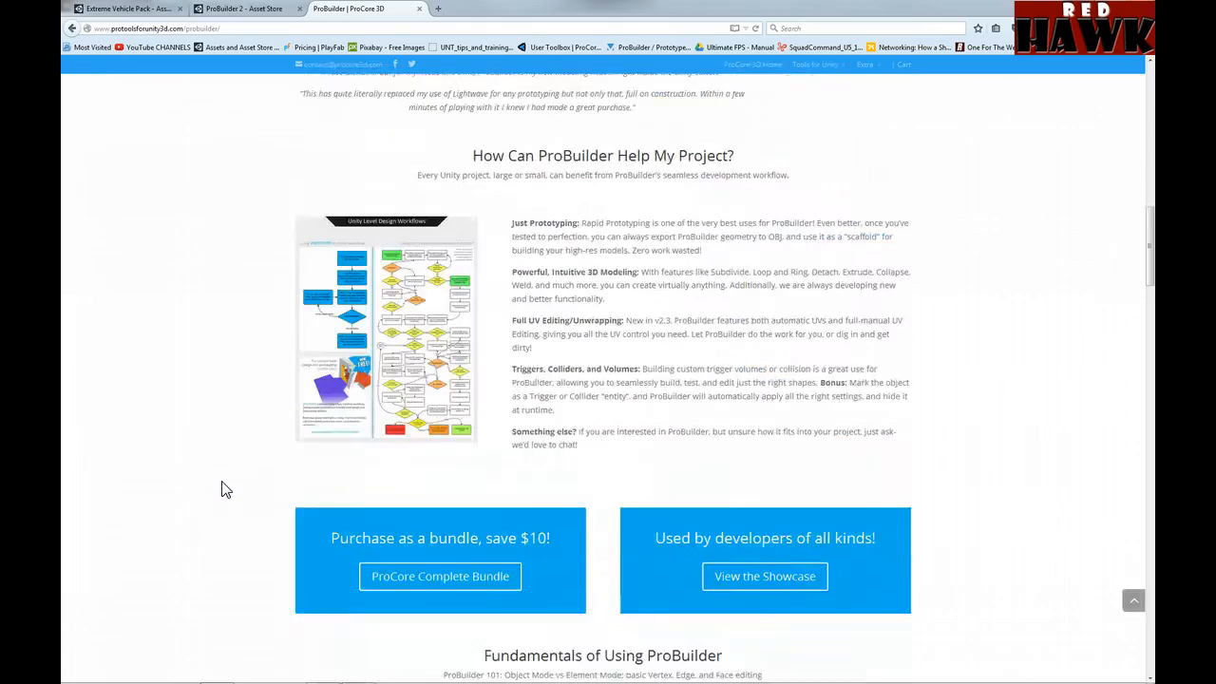
scroll(225, 490, down, 10)
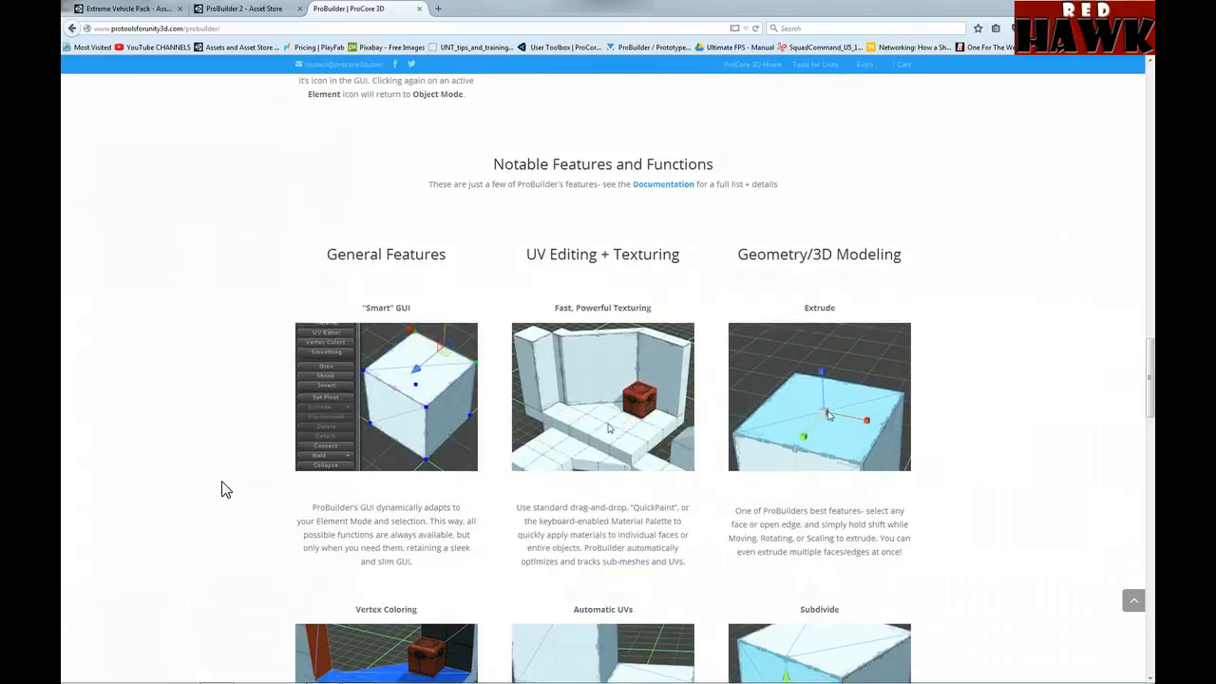
scroll(225, 490, down, 7)
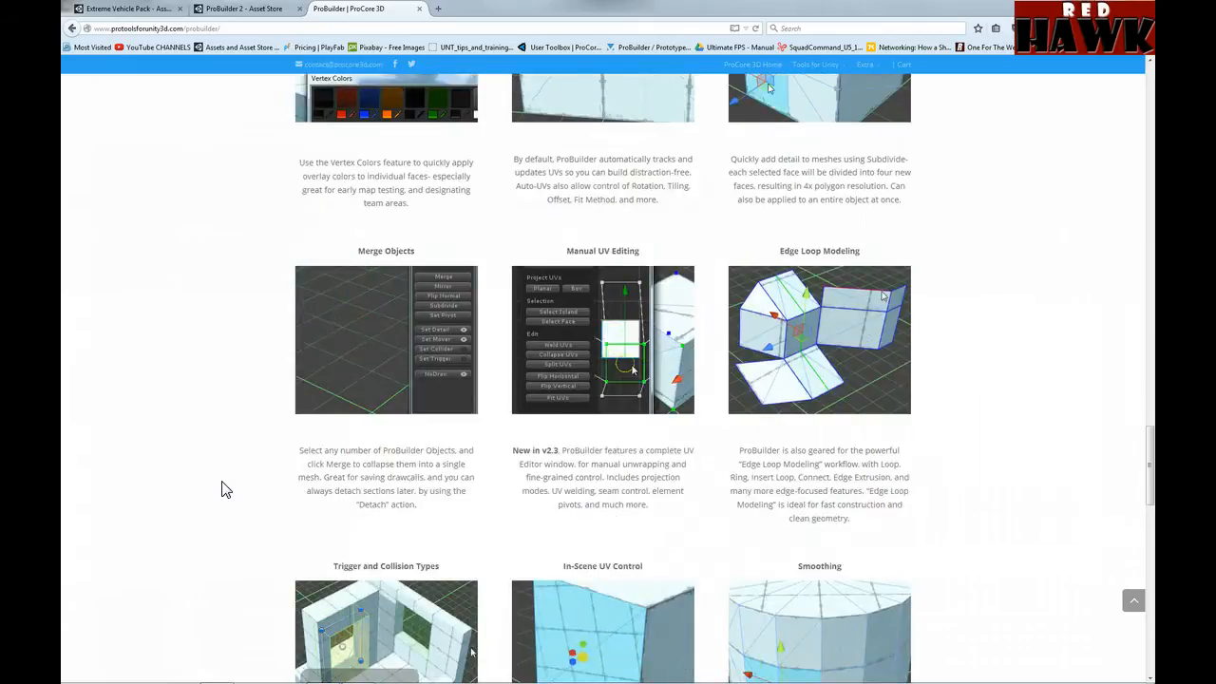
scroll(225, 490, down, 7)
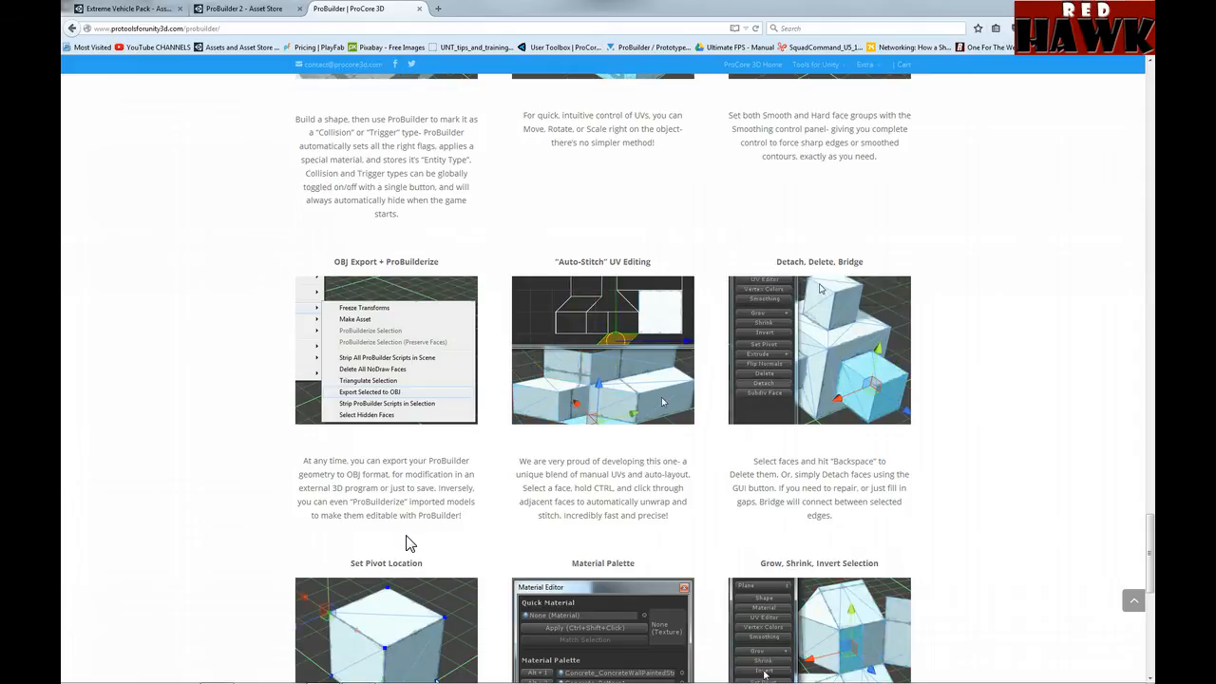
click(323, 673)
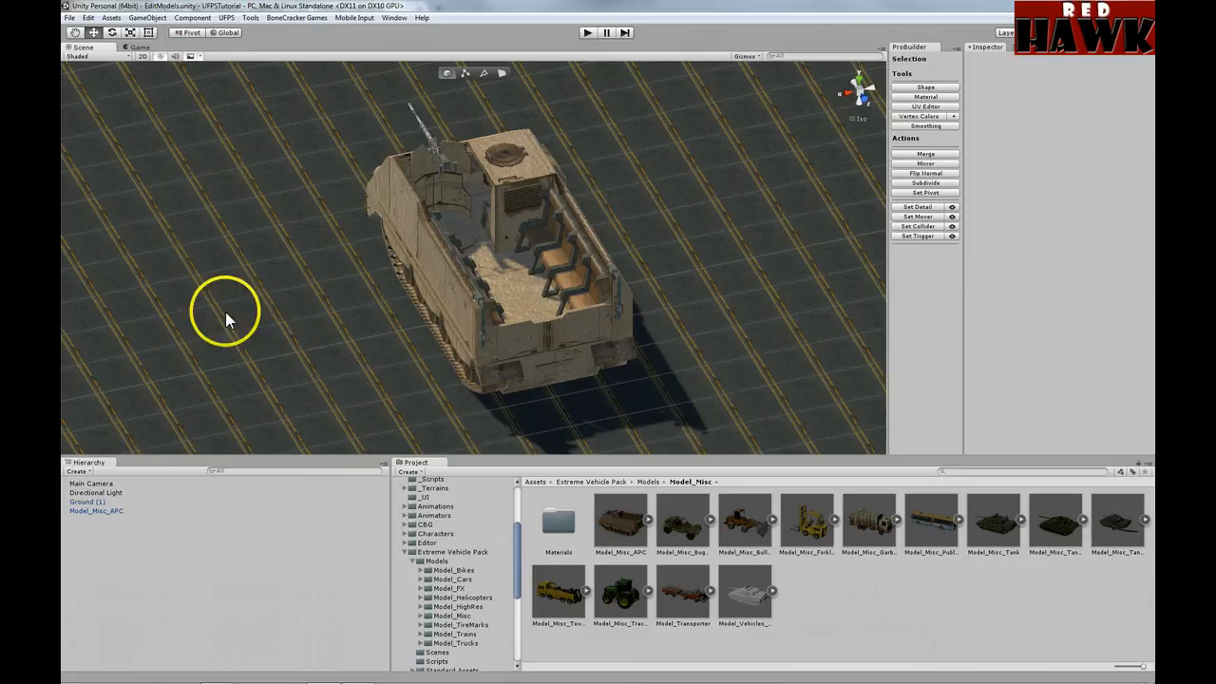
Step: Orbit the Scene view to view the APC from the side
alt+drag(450, 342, 374, 347)
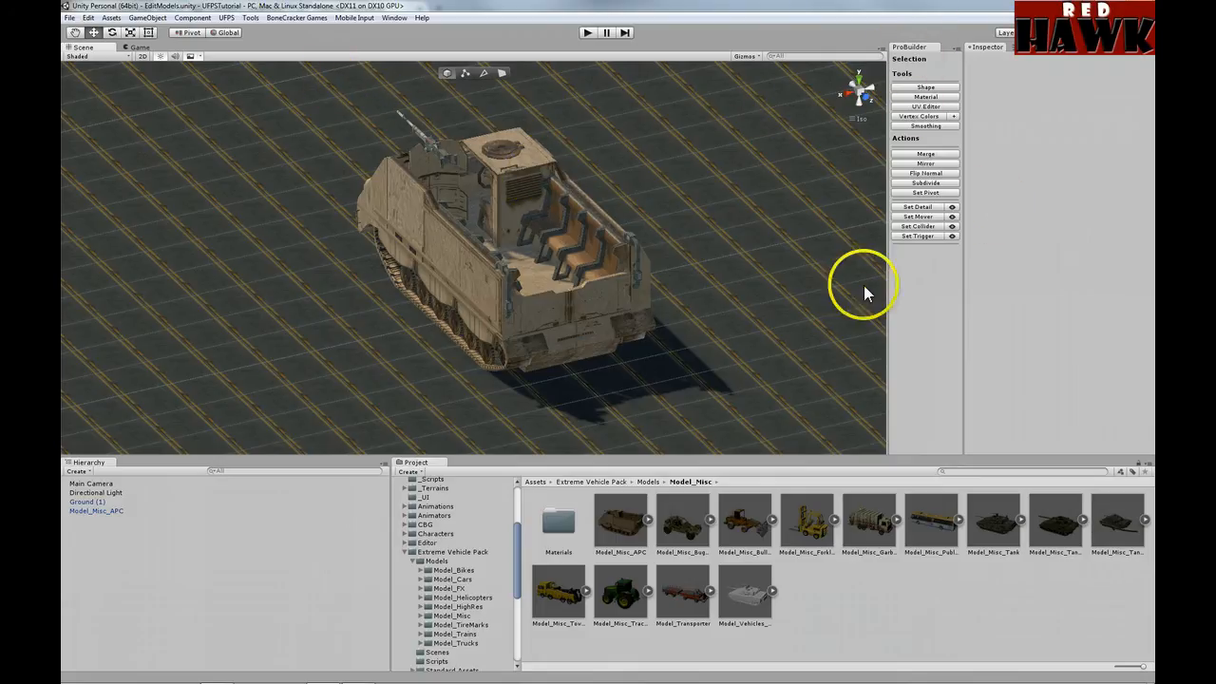
Step: Browse the Tools > ProBuilder > Actions menu, then select Model_Misc_APC in the Hierarchy
click(250, 18)
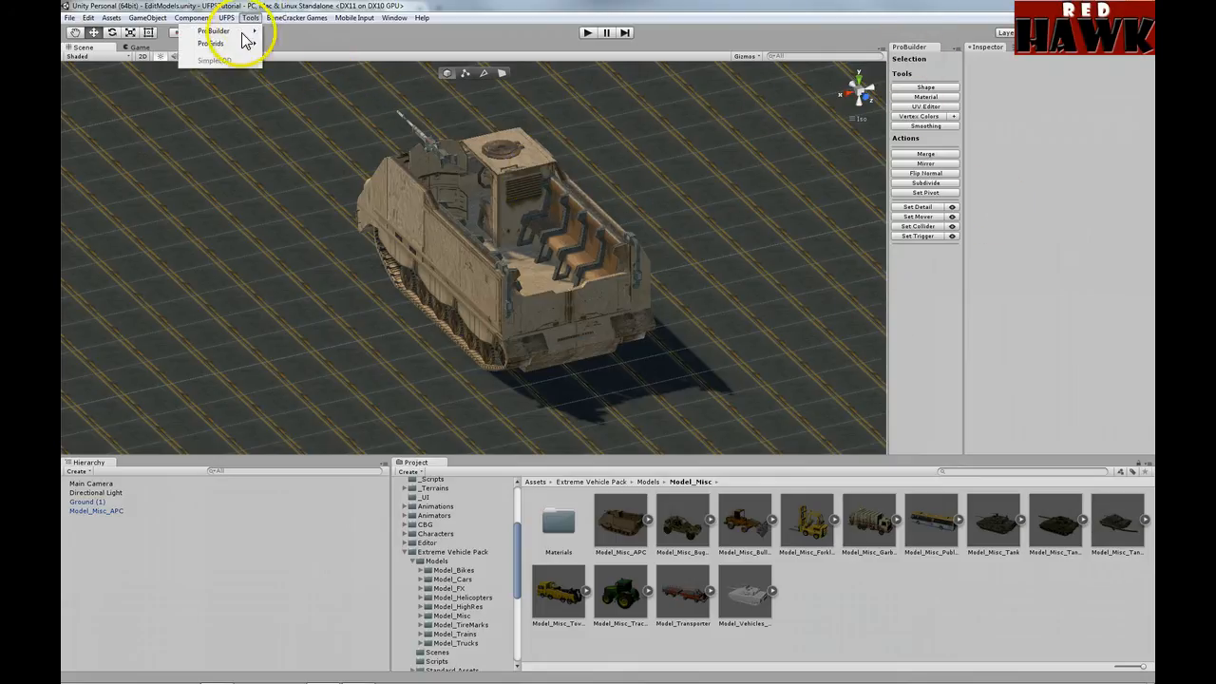
mouse_move(238, 31)
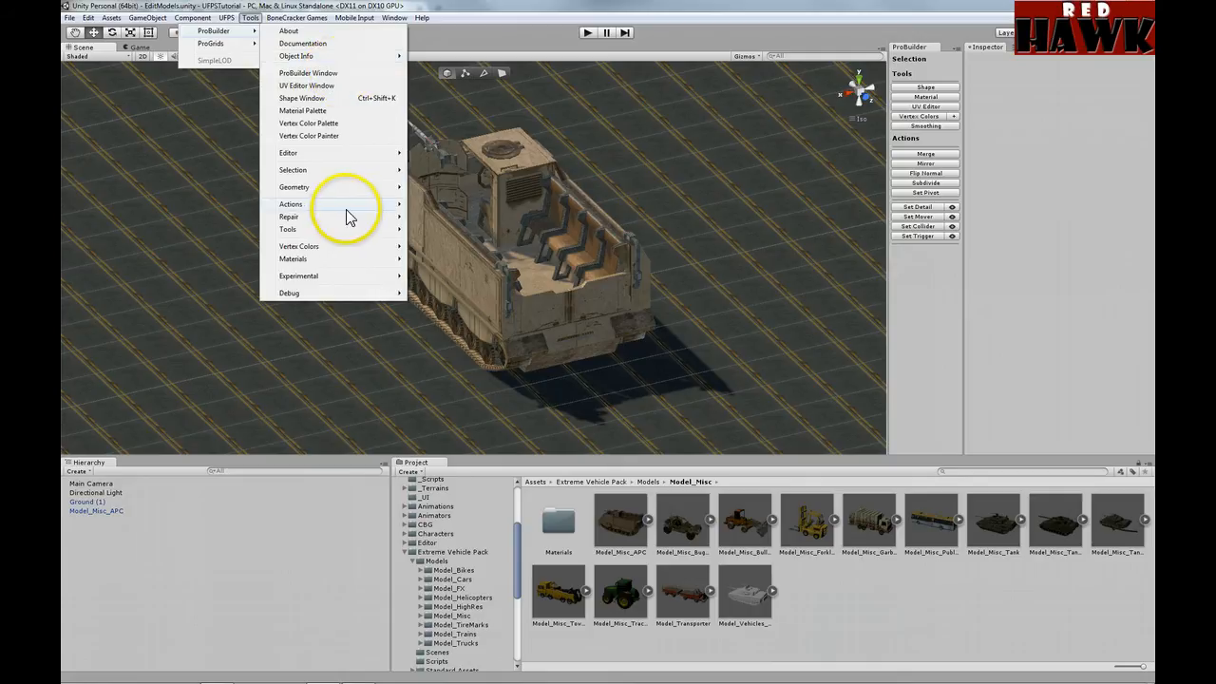
mouse_move(345, 209)
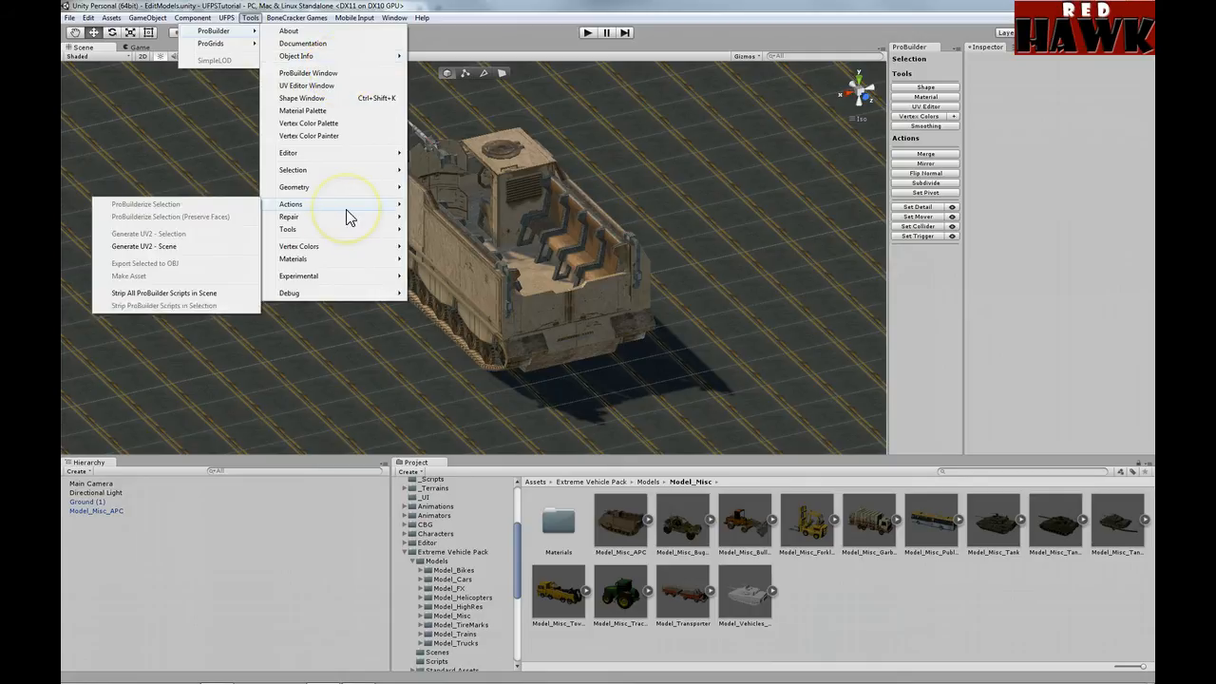
click(204, 550)
click(109, 511)
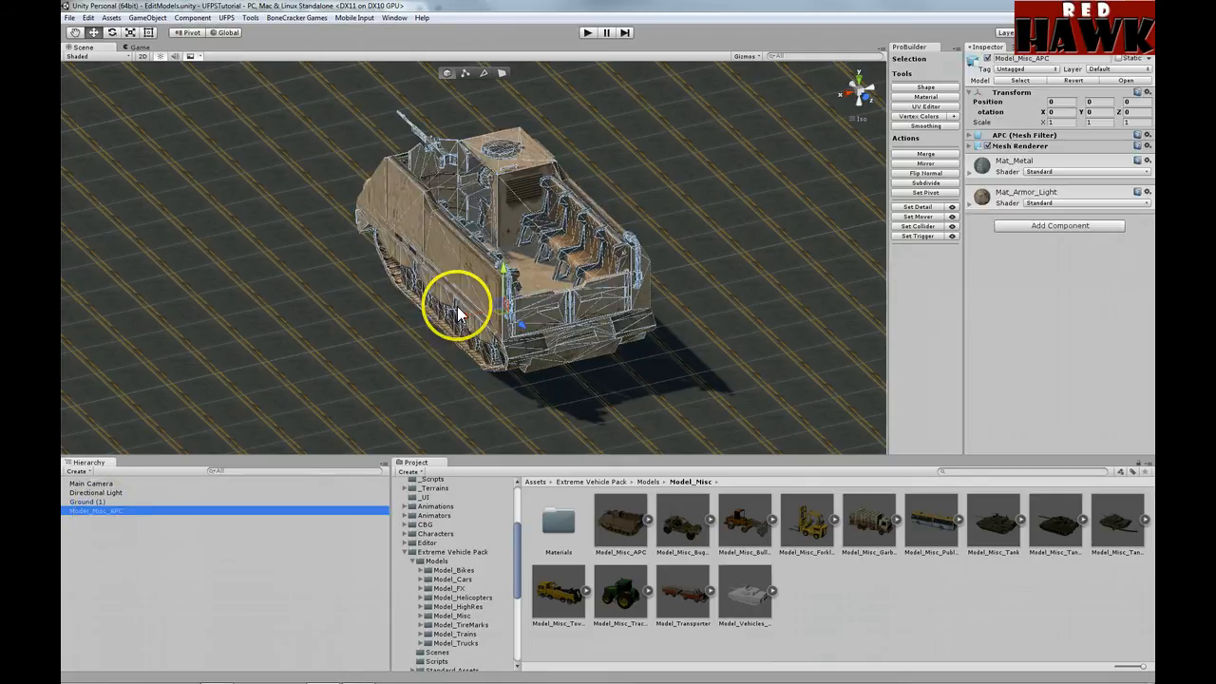
Step: Inspect the APC's Mesh Filter and its Mat_Metal and Mat_Armor_Light materials
click(968, 136)
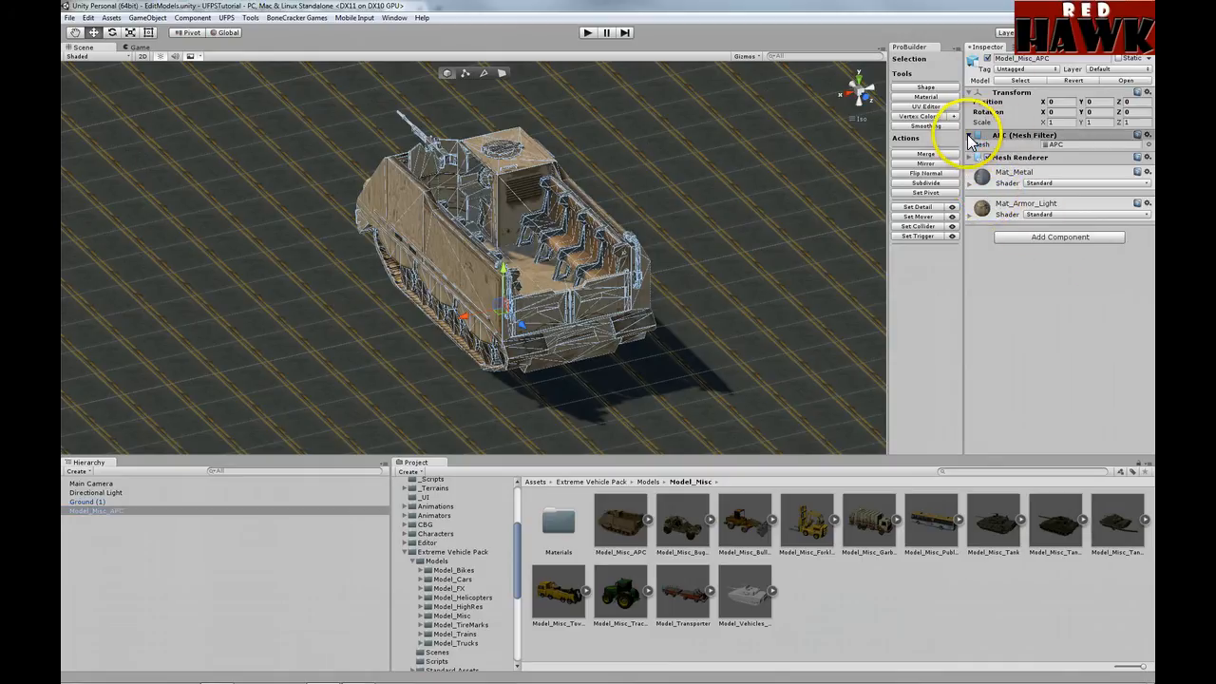
click(969, 136)
click(969, 146)
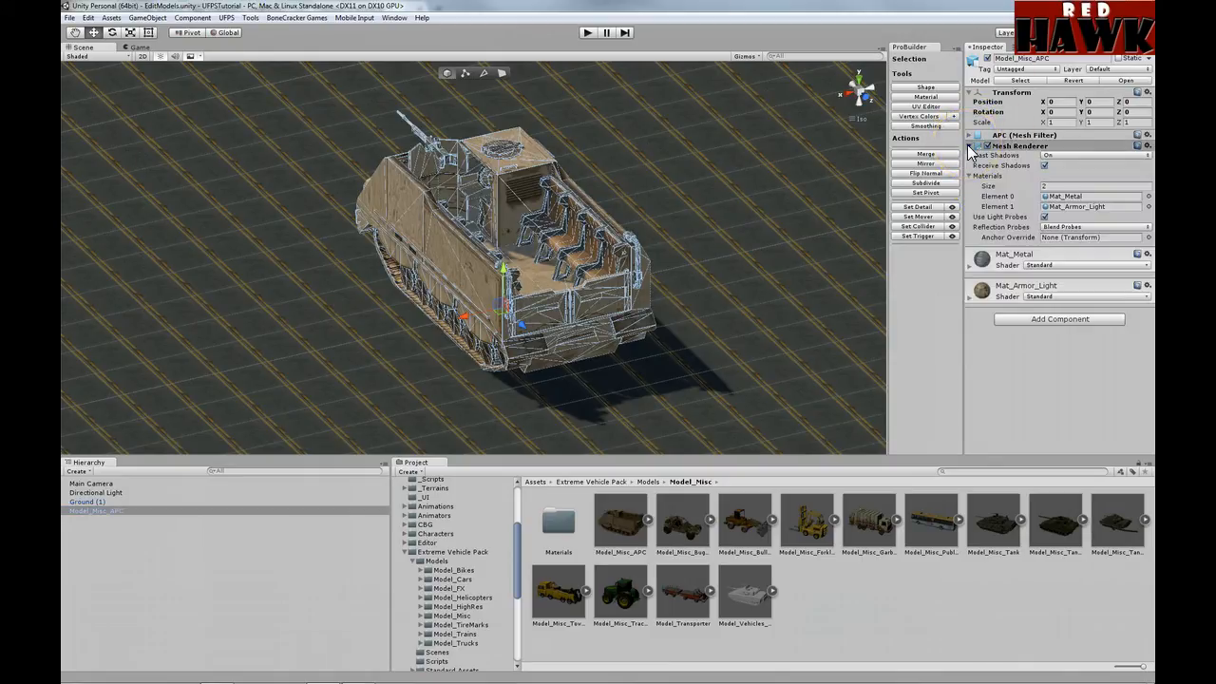
click(968, 146)
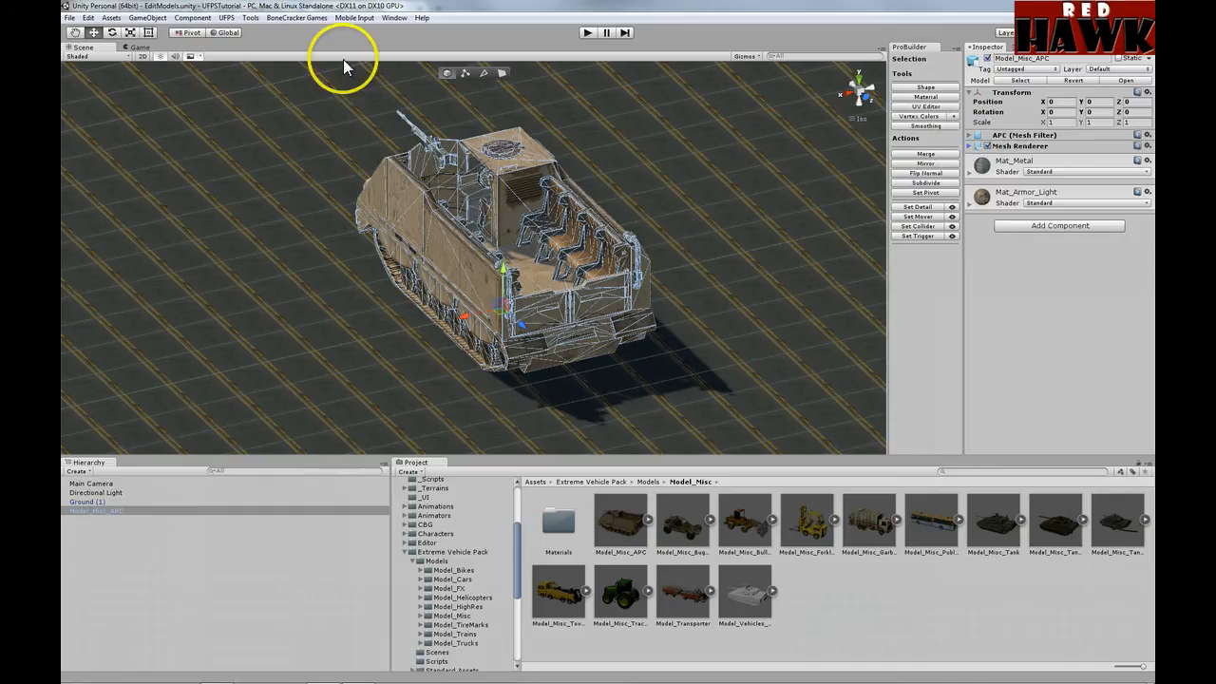
click(251, 18)
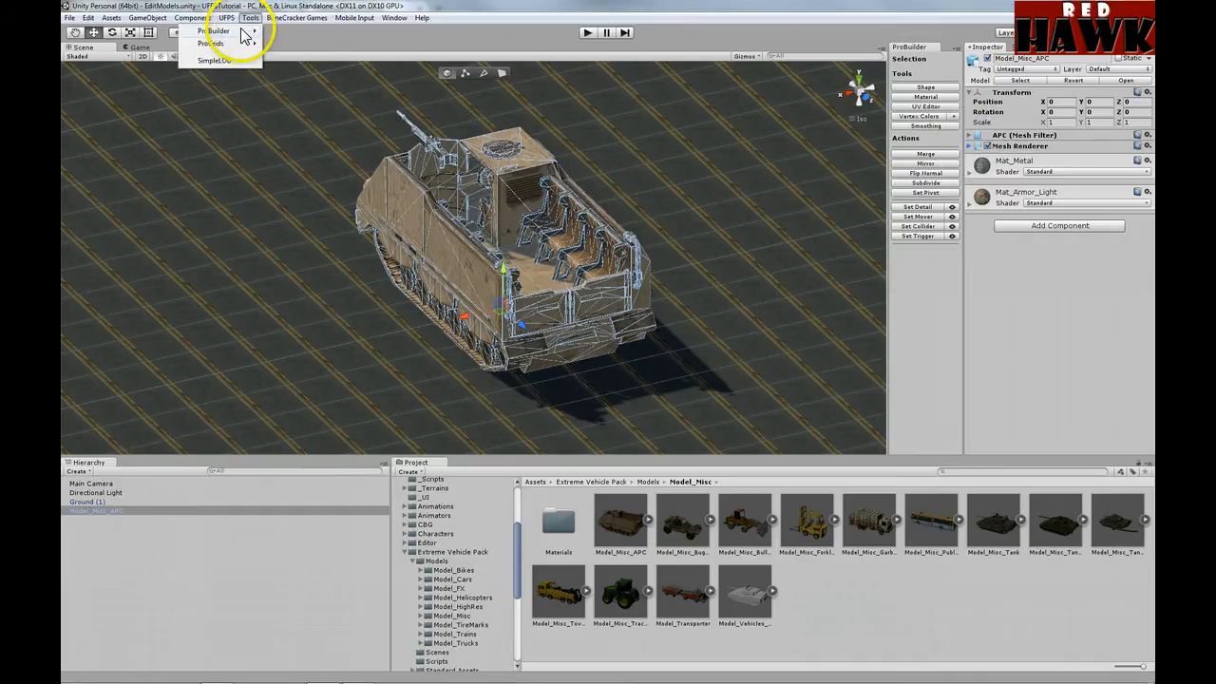
Step: Run ProBuilderize Selection (Preserve Faces) on the APC, giving it a pb_Mesh-960 mesh
mouse_move(244, 35)
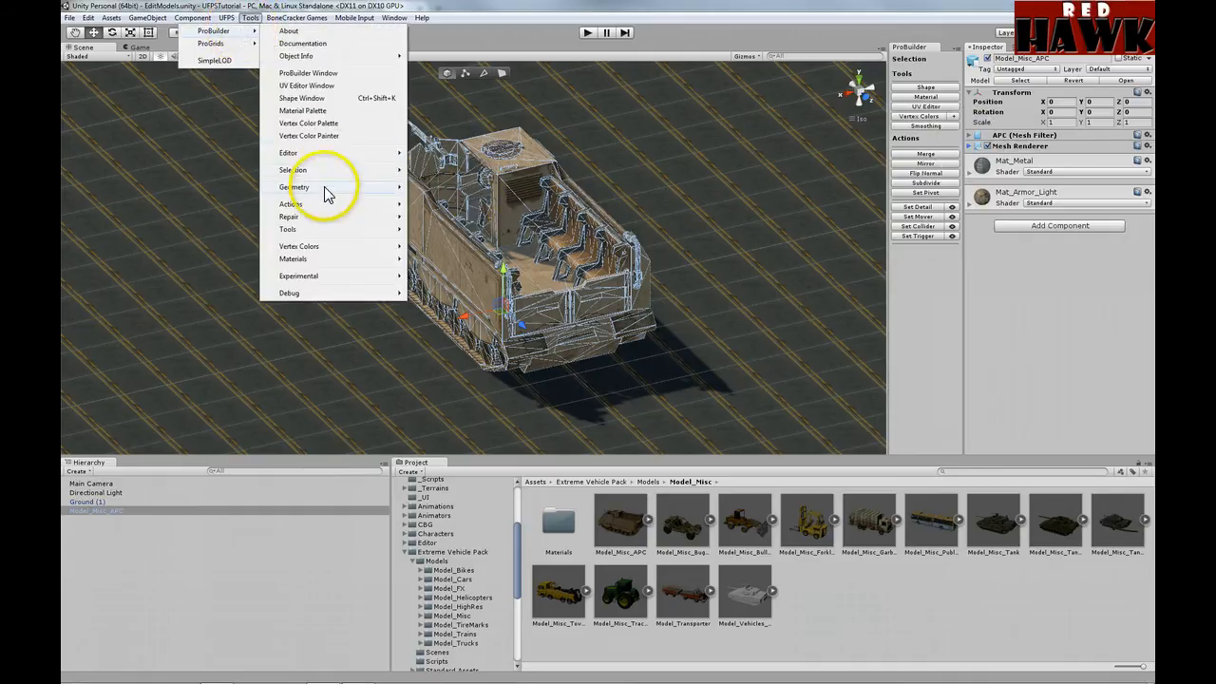
mouse_move(323, 205)
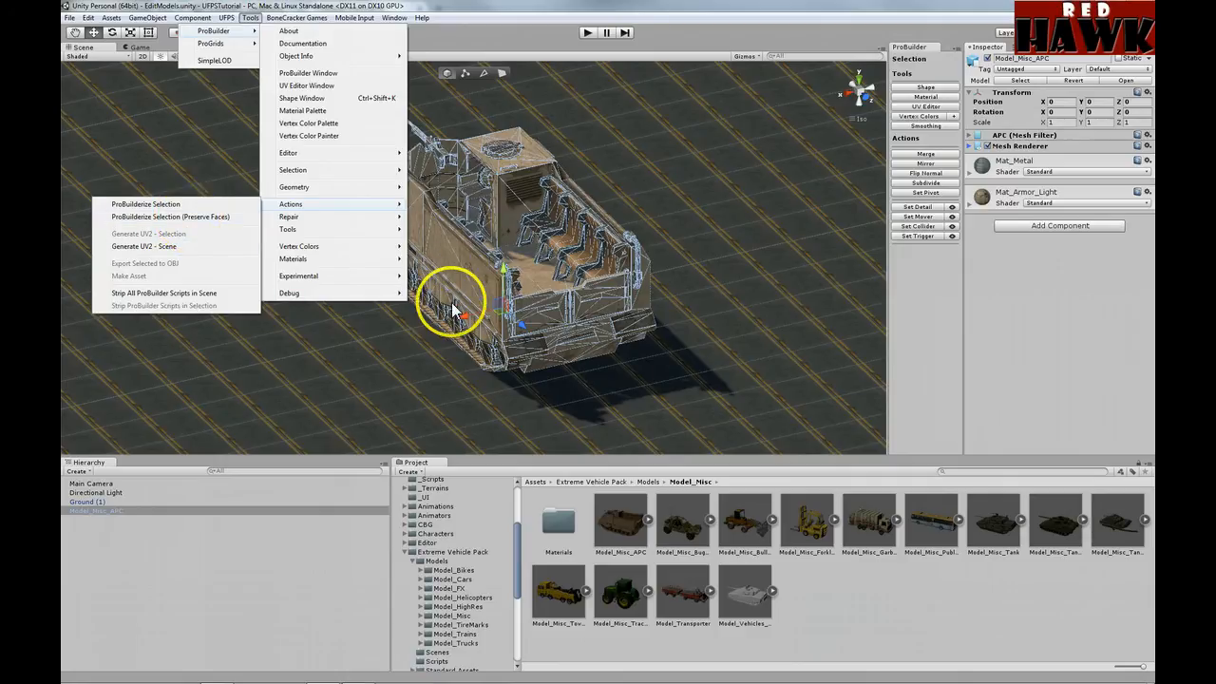
click(209, 219)
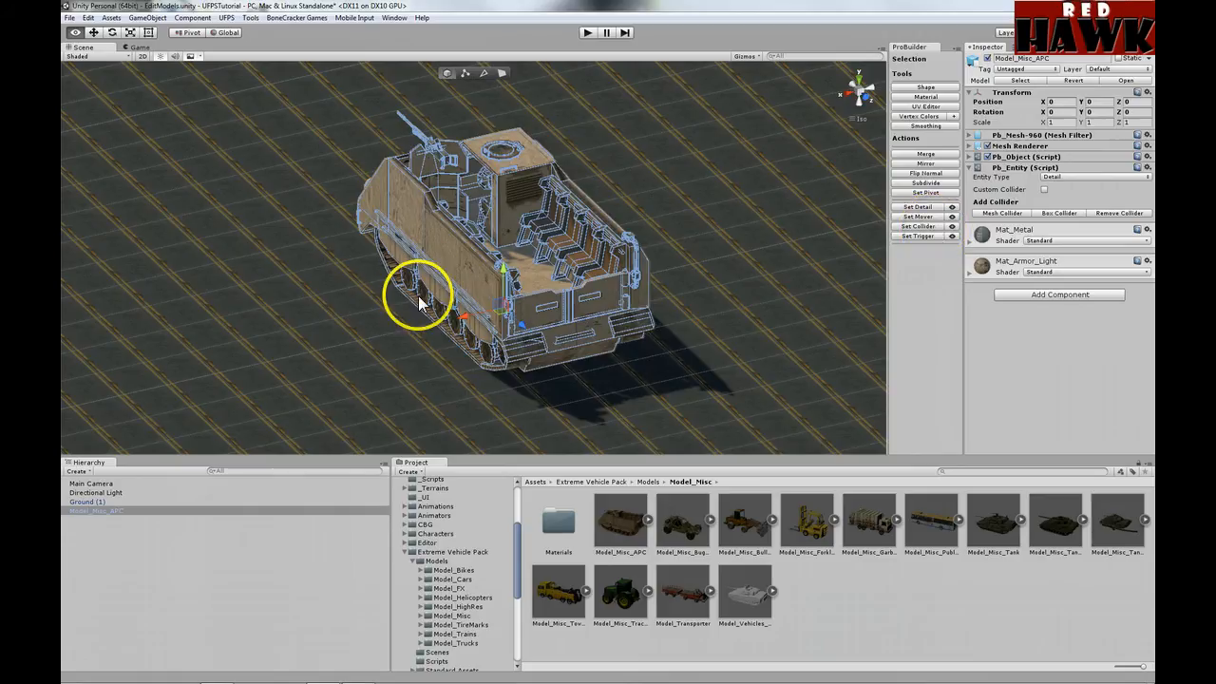
Step: Rename the APC to ProBuilderAPC and save it as ProBuilderAPC.prefab in _Prefabs
click(1063, 59)
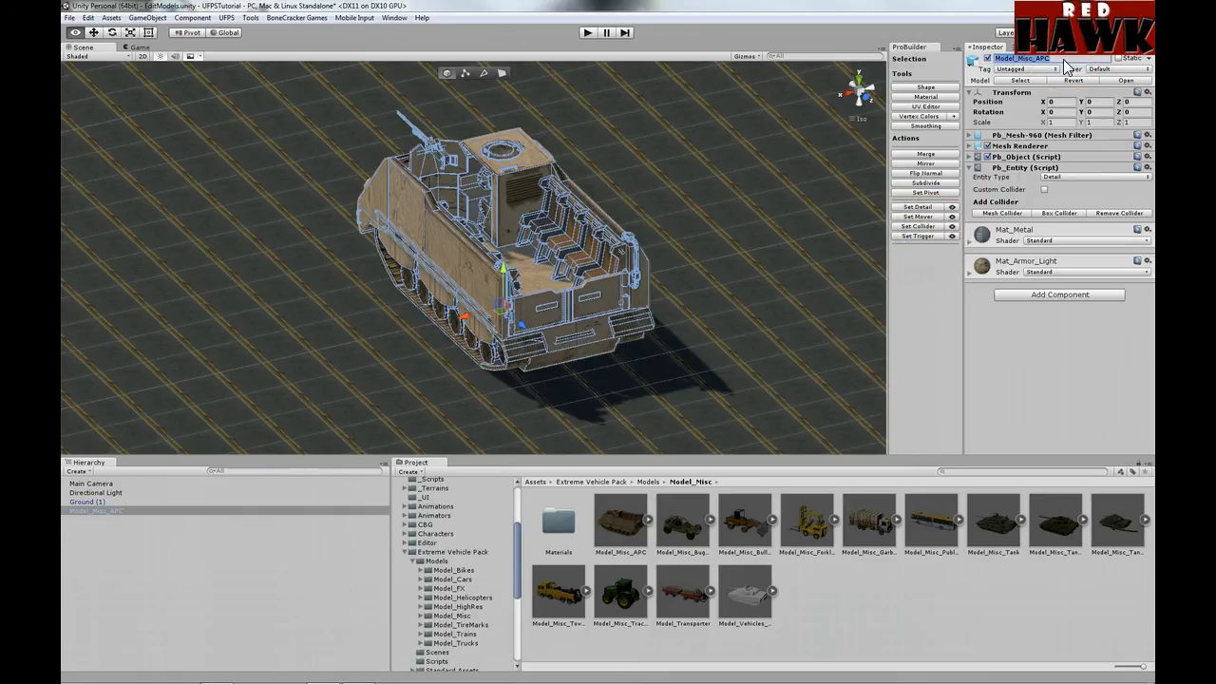
text(ProBuilderAPC)
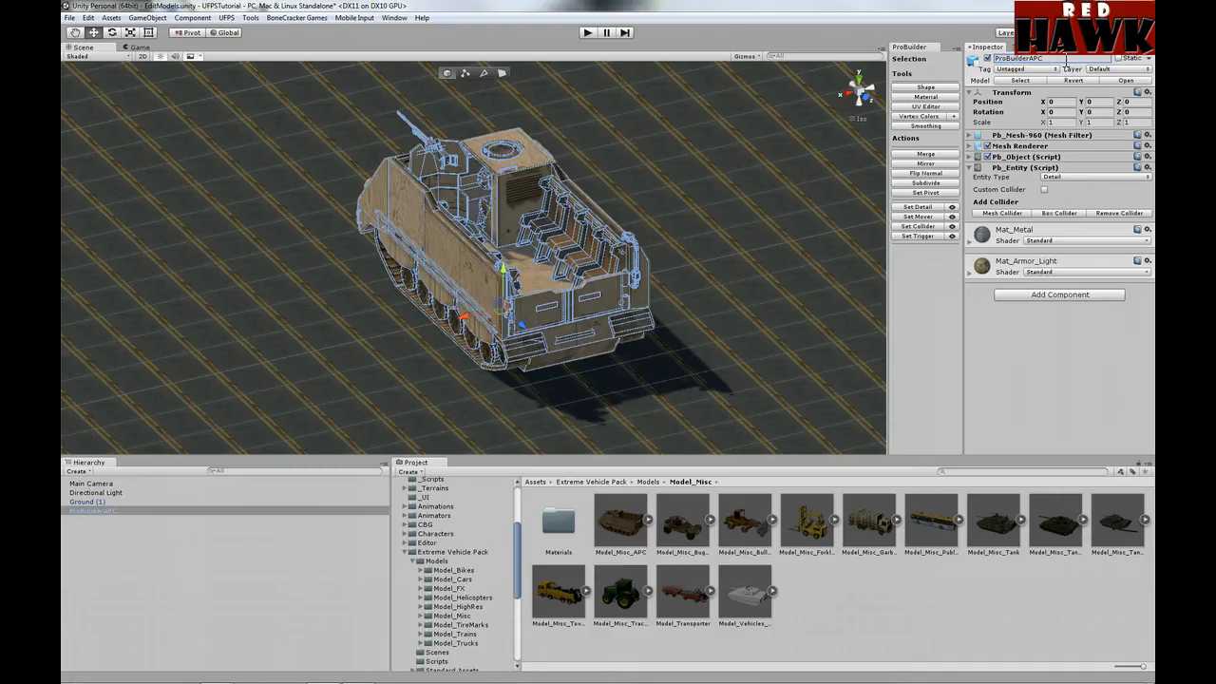
click(518, 497)
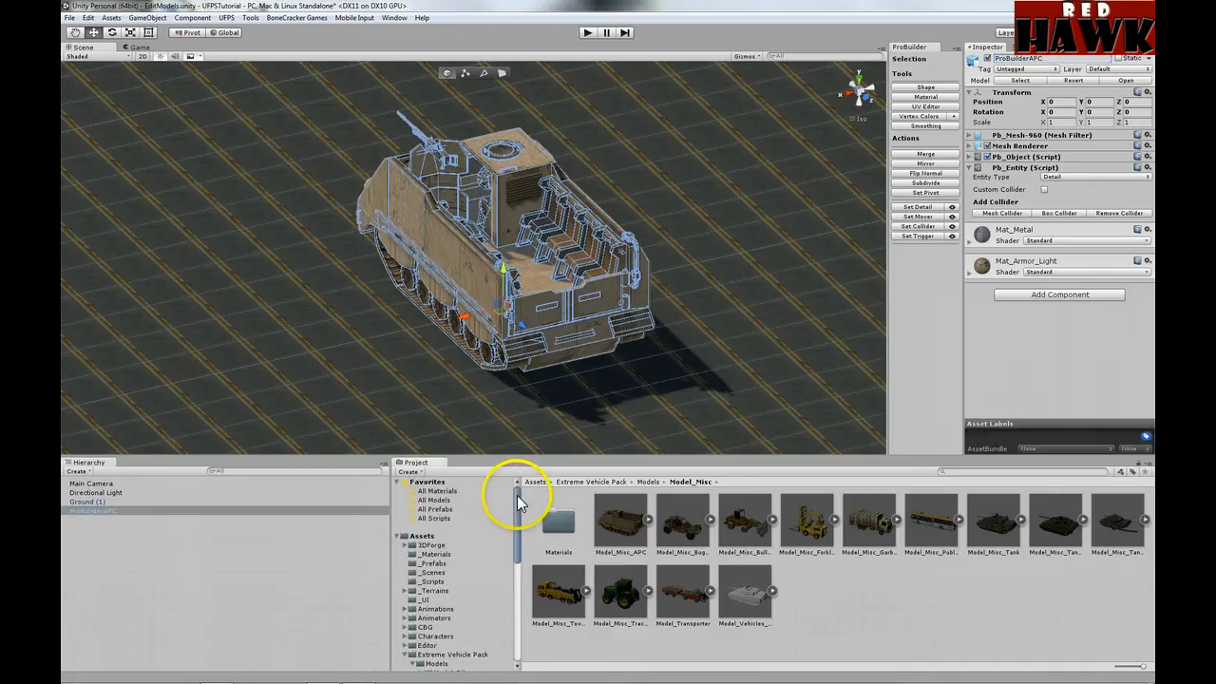
click(432, 565)
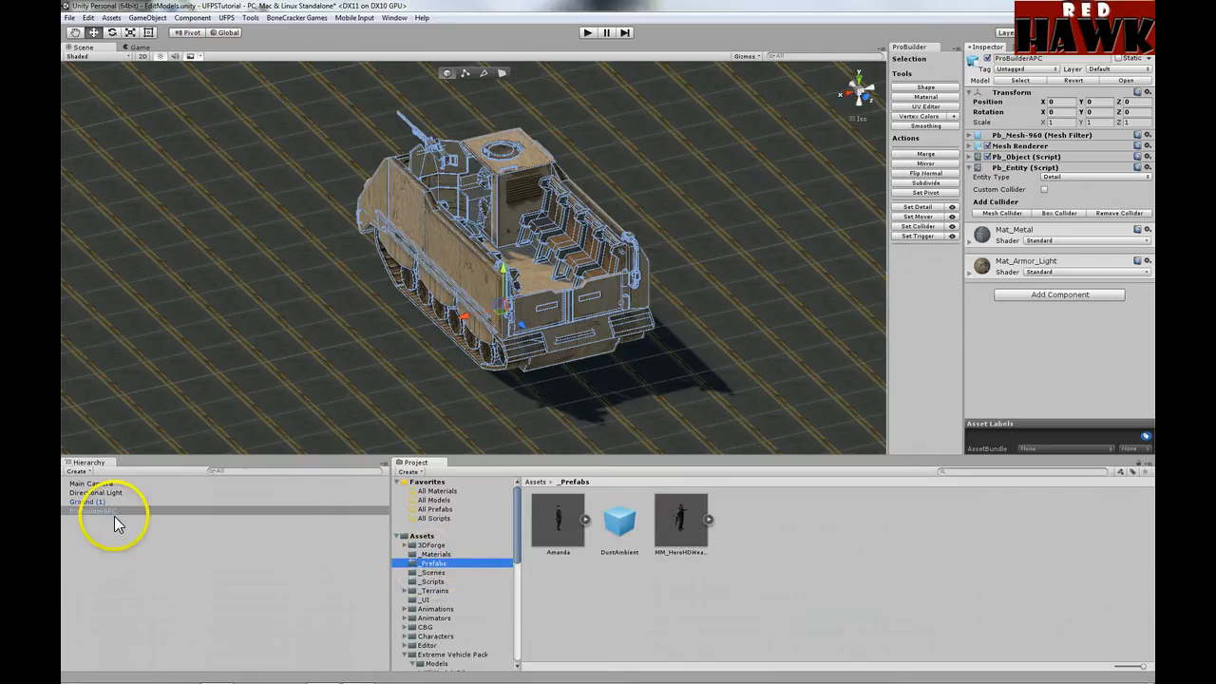
drag(113, 513, 827, 570)
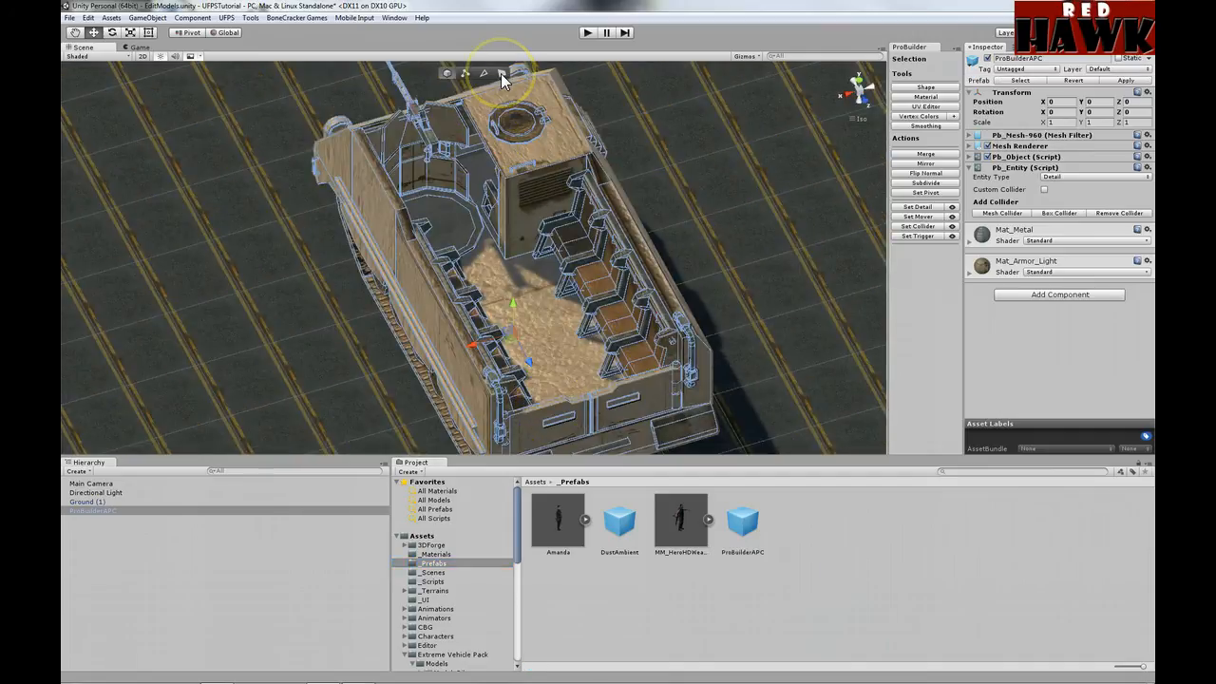
Step: In face mode, pick out the round turret floor face after trying nearby faces
click(500, 74)
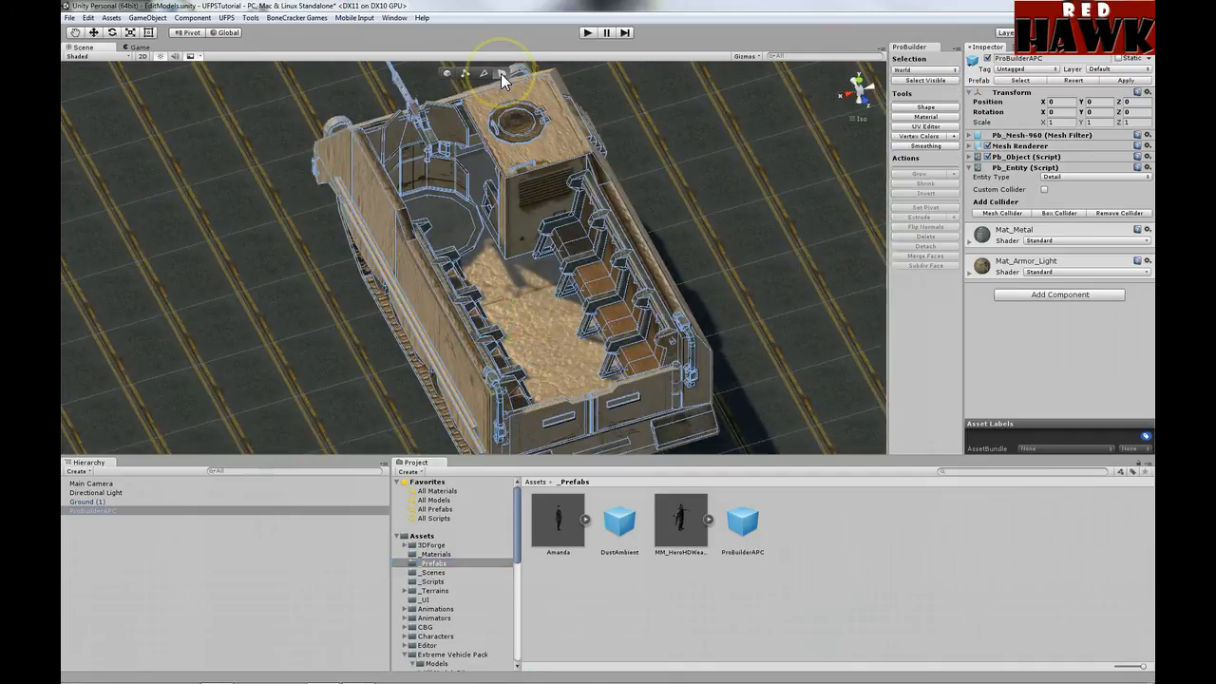
click(453, 219)
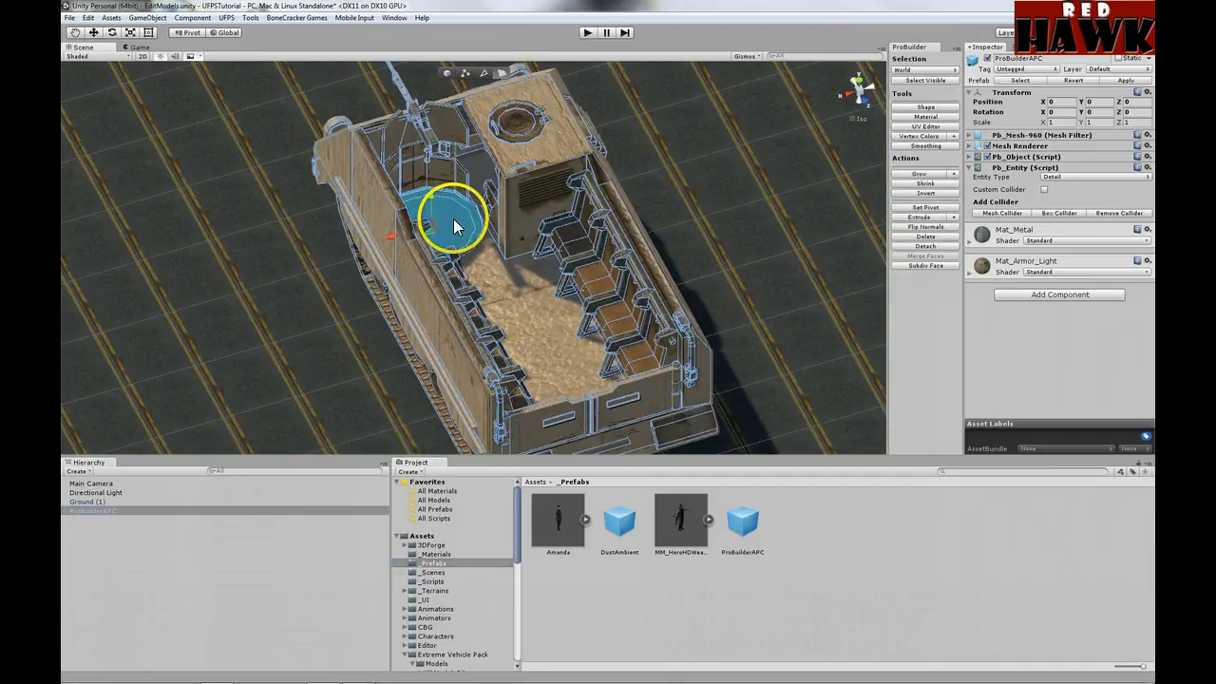
click(528, 164)
click(435, 162)
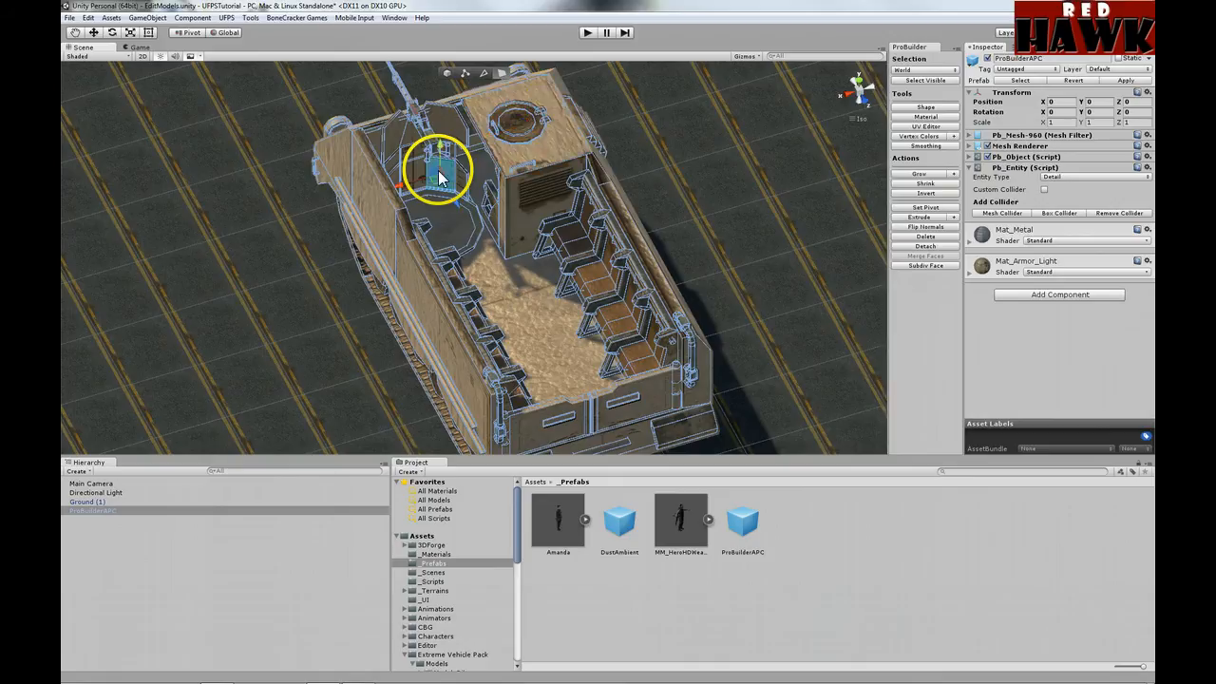
click(451, 133)
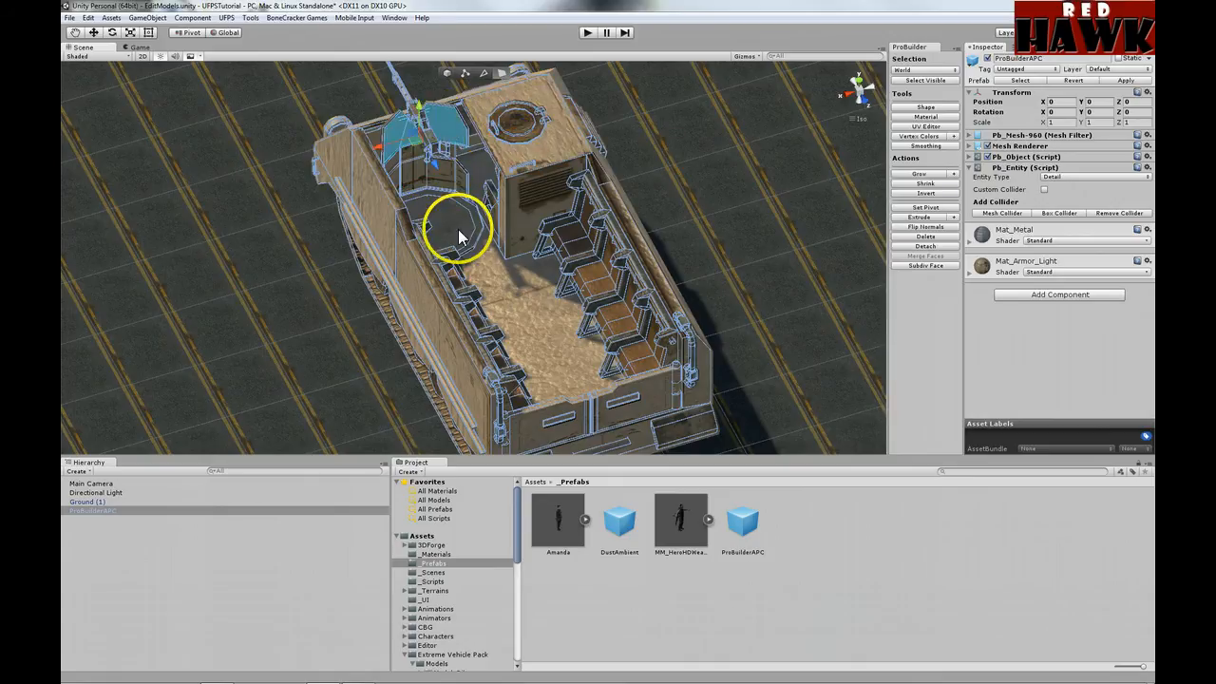
alt+drag(473, 231, 430, 215)
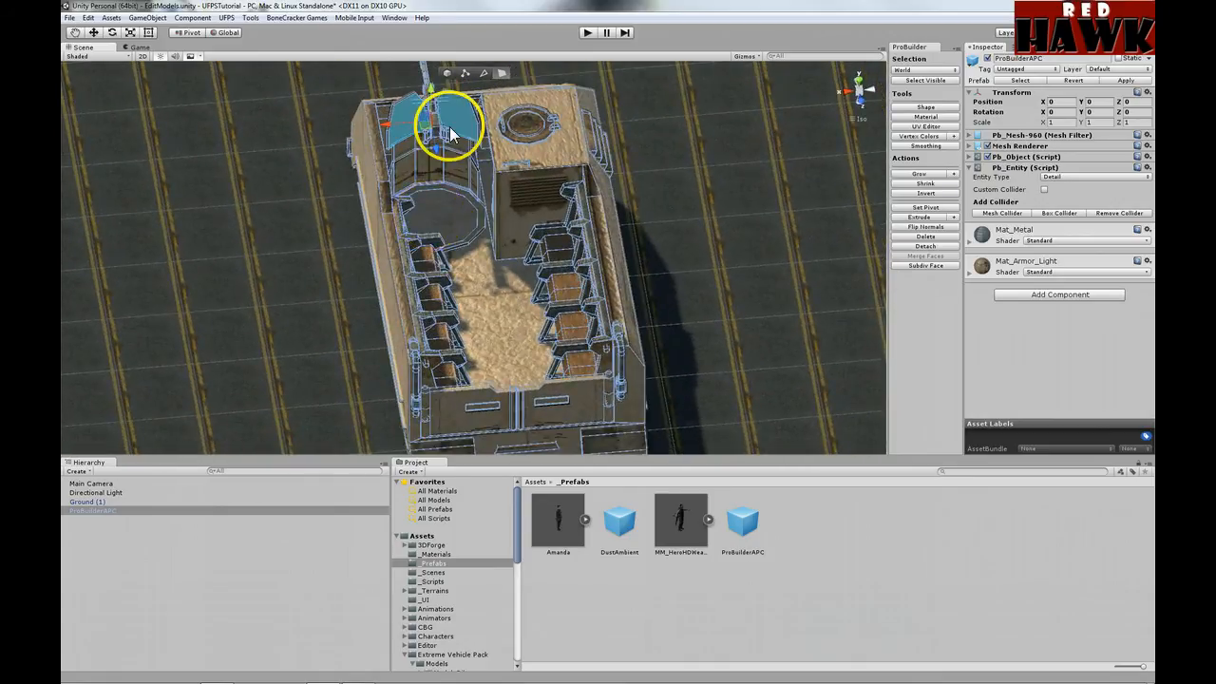
click(452, 212)
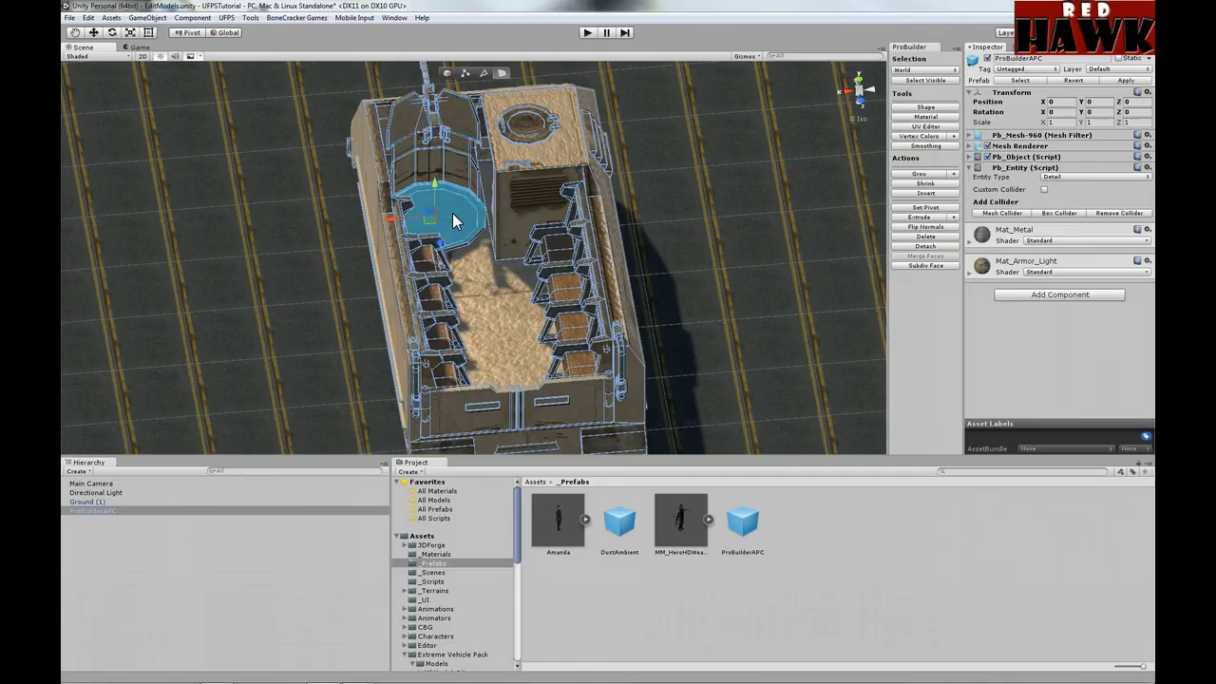
Step: Add the curved turret wall faces and grow the selection around the turret
click(919, 174)
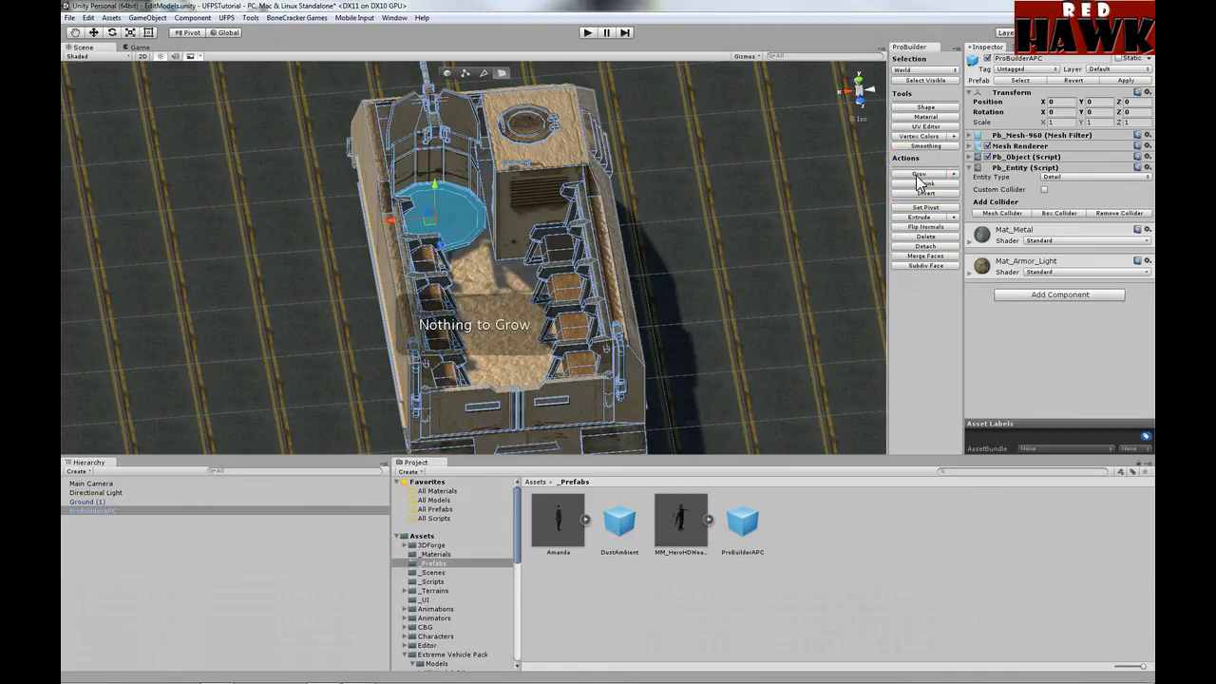
shift+click(470, 176)
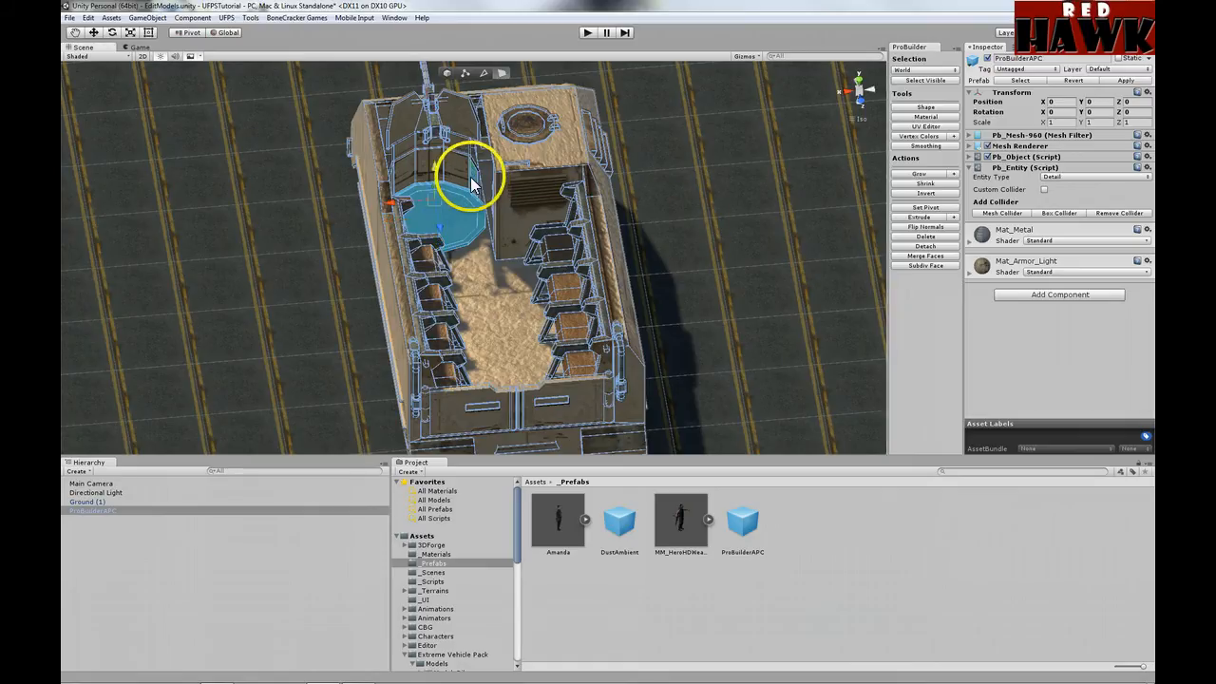
click(918, 176)
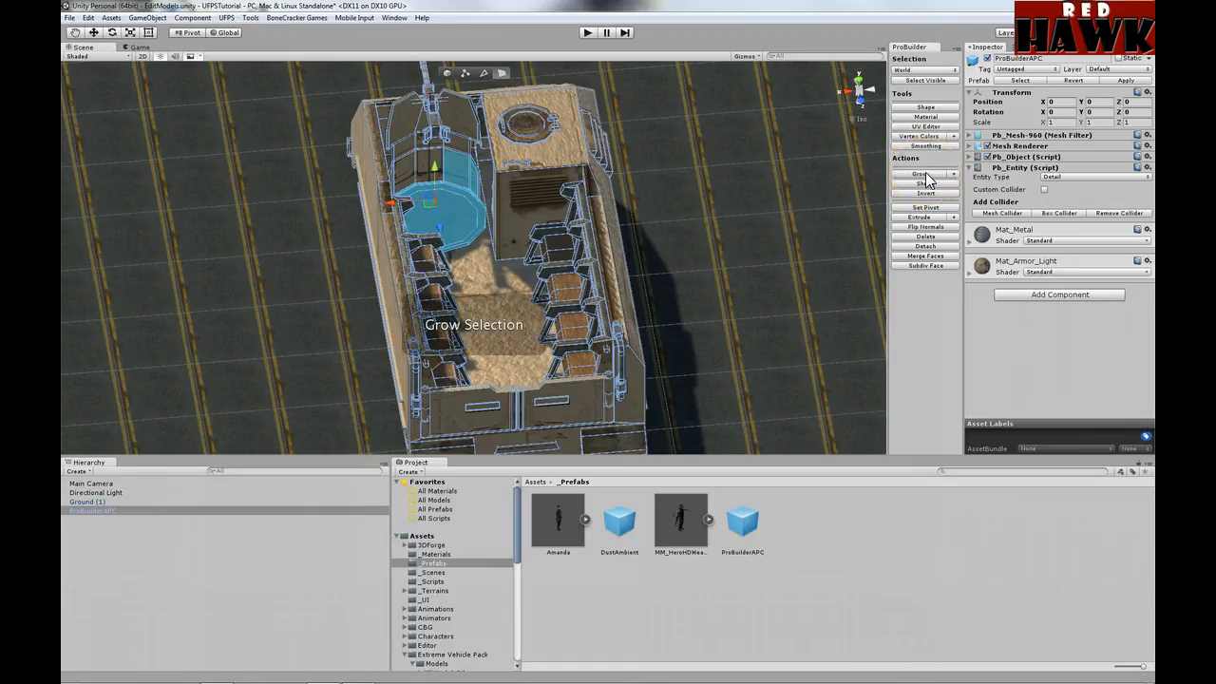
shift+click(425, 161)
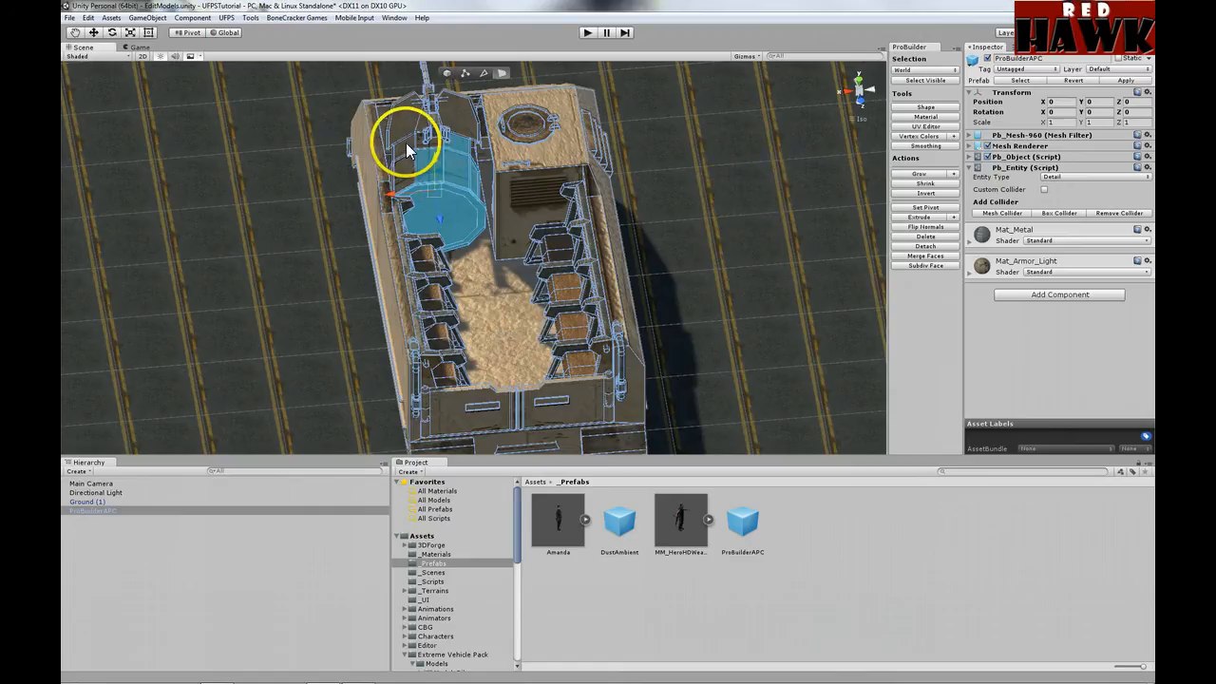
shift+click(400, 116)
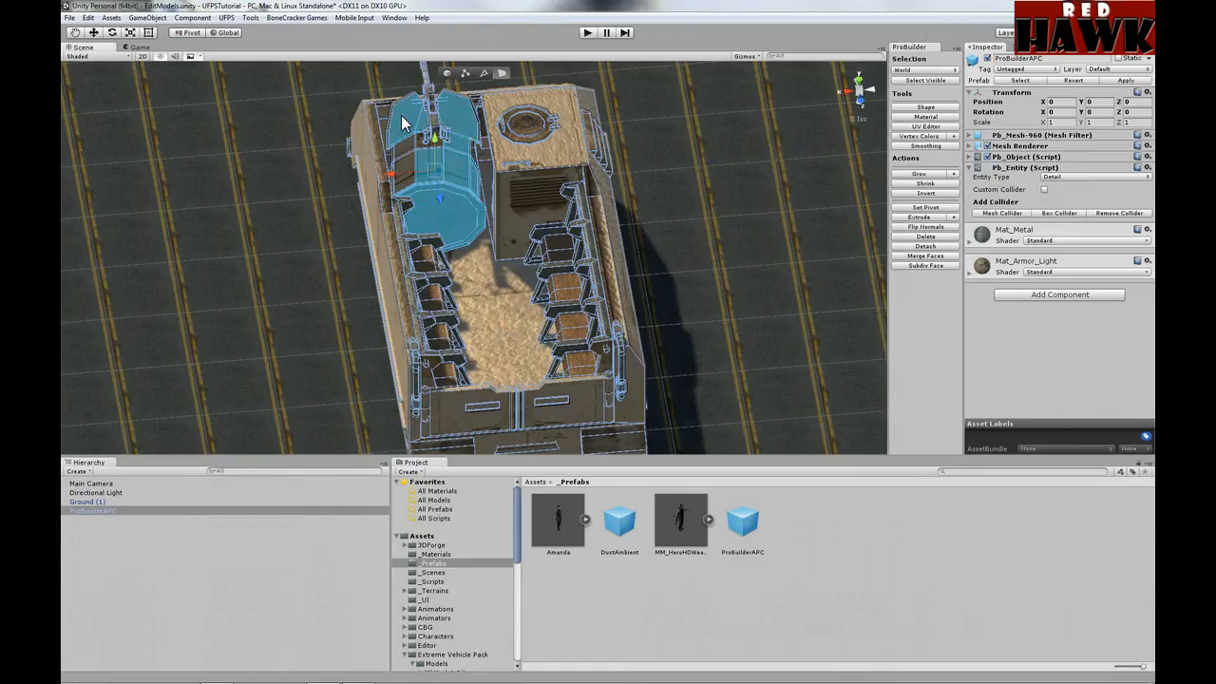
click(919, 177)
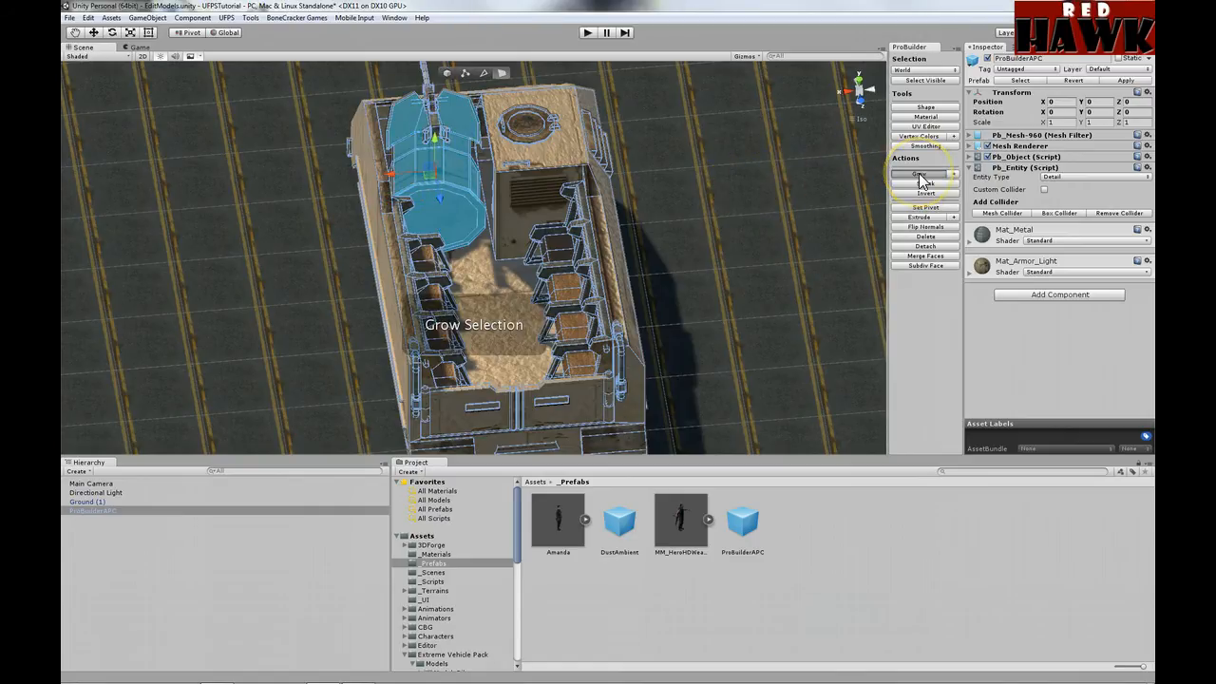
Step: Grow the turret face selection until Nothing to Grow, checking it from several angles
alt+drag(469, 199, 760, 247)
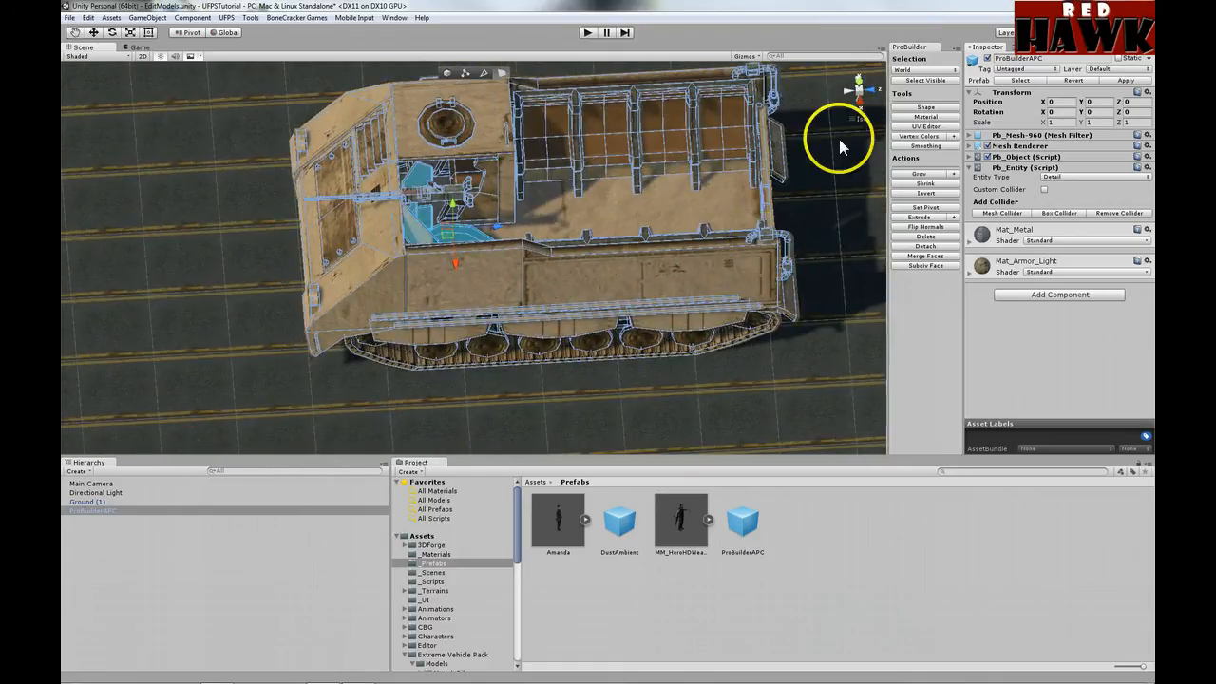
click(924, 179)
click(924, 178)
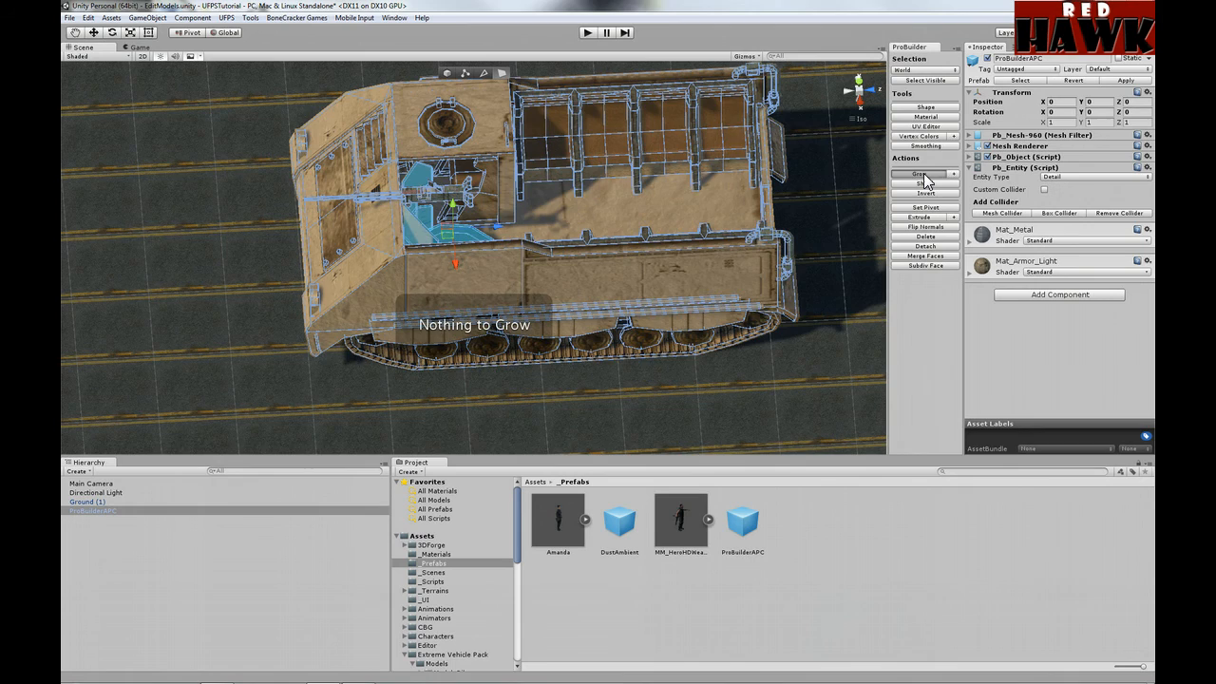
alt+drag(531, 190, 341, 190)
alt+drag(538, 162, 621, 125)
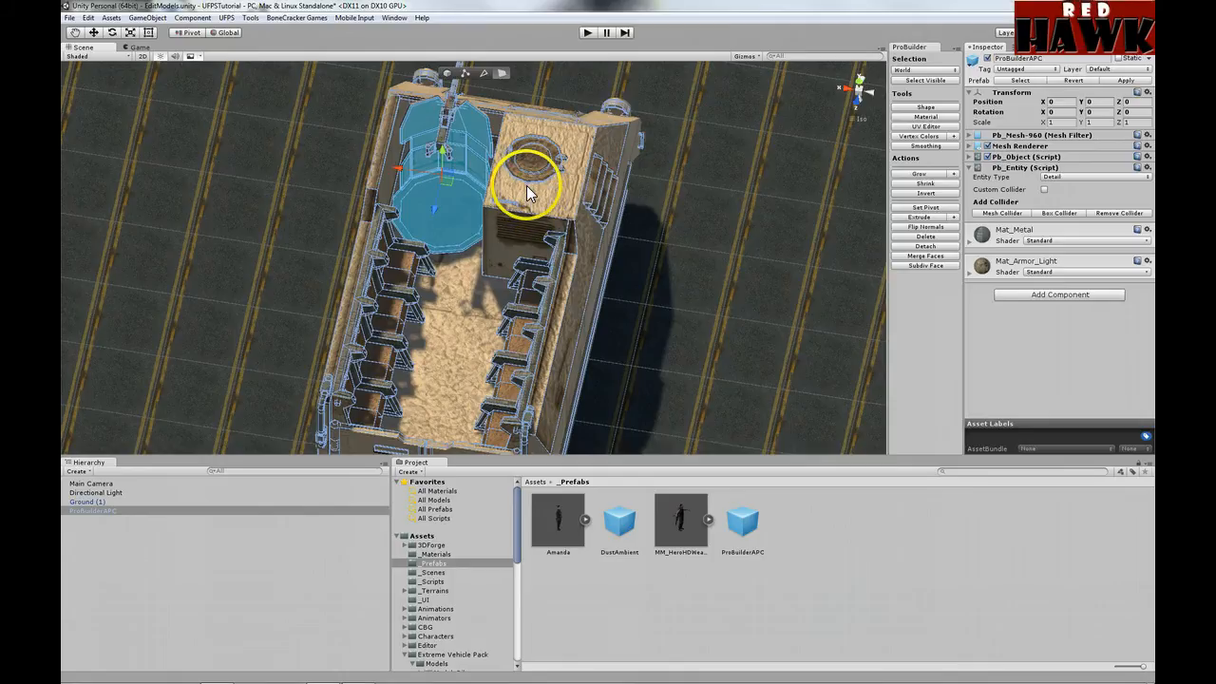
click(251, 18)
Step: Detach the selected turret faces into a new object, ProBuilderAPC-detach
mouse_move(231, 34)
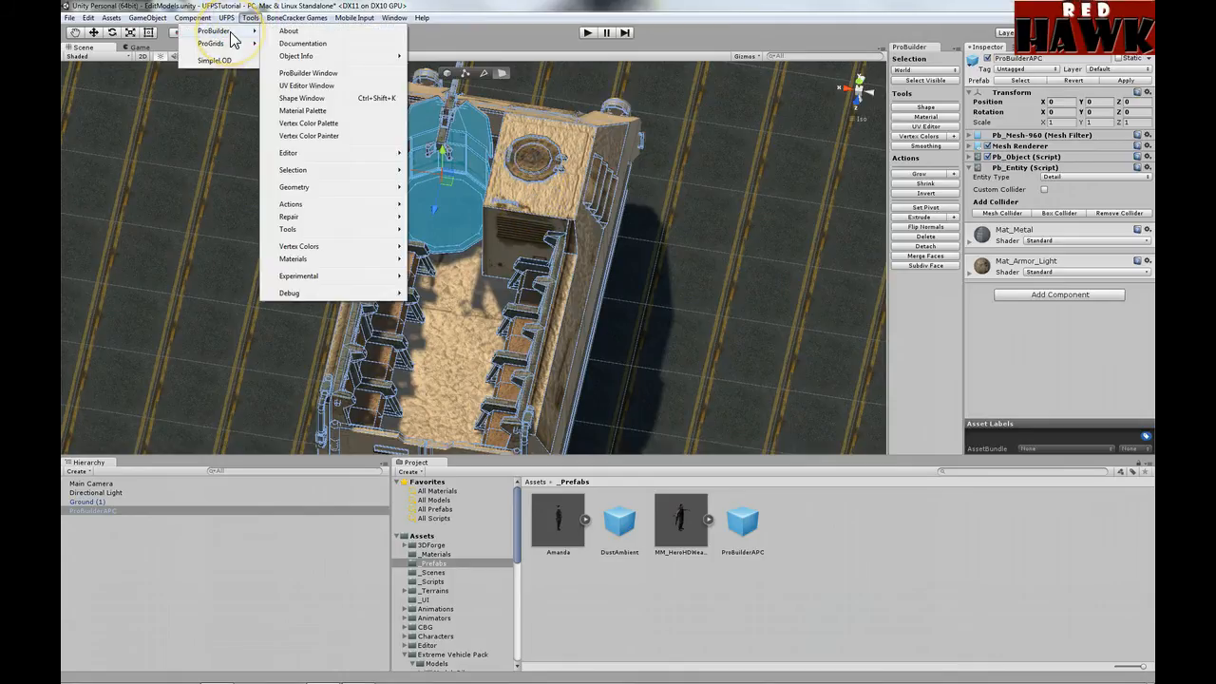
mouse_move(326, 186)
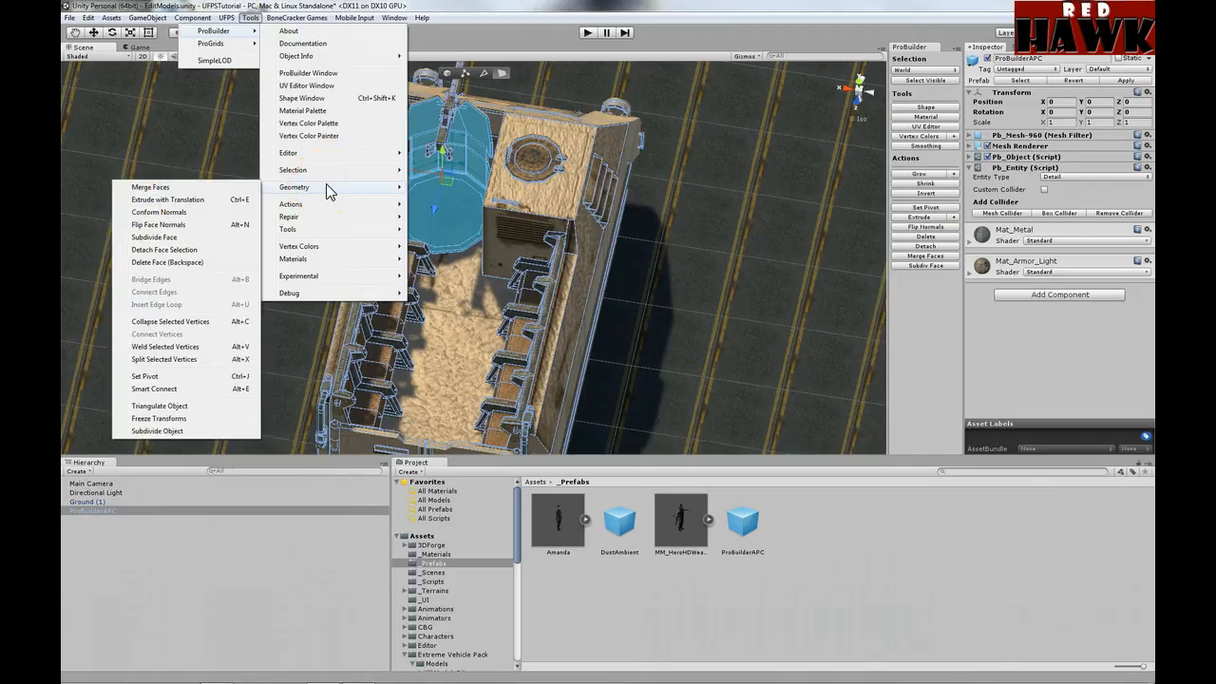
click(147, 249)
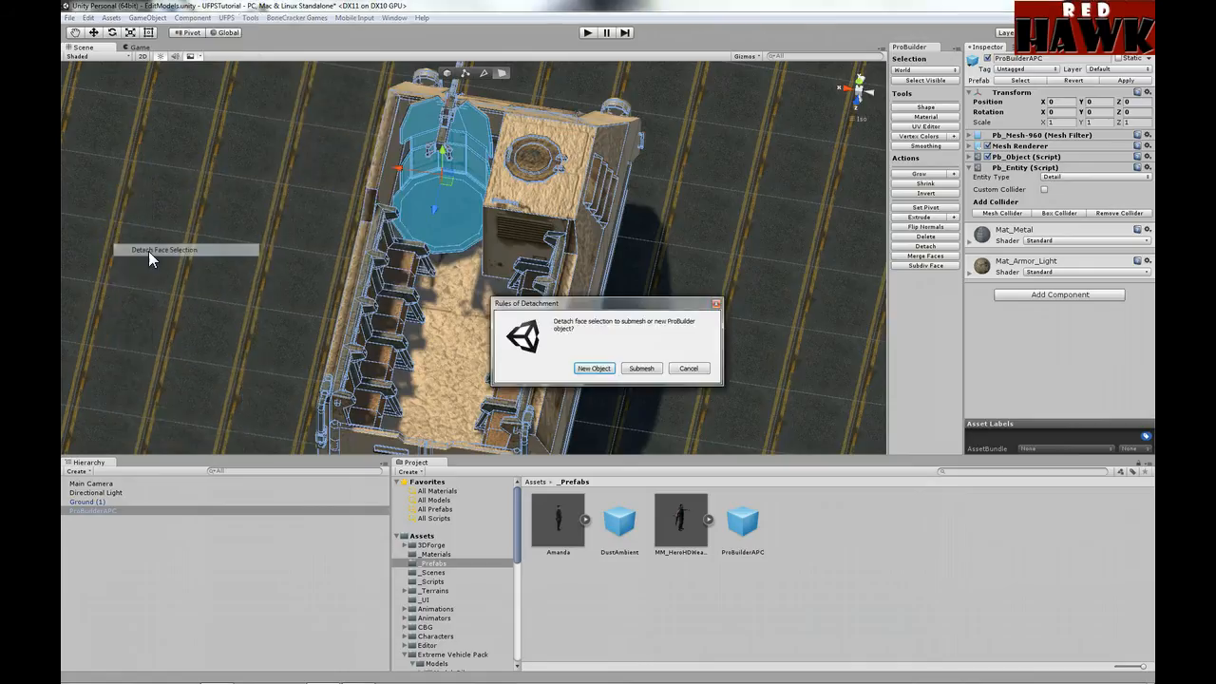
click(594, 369)
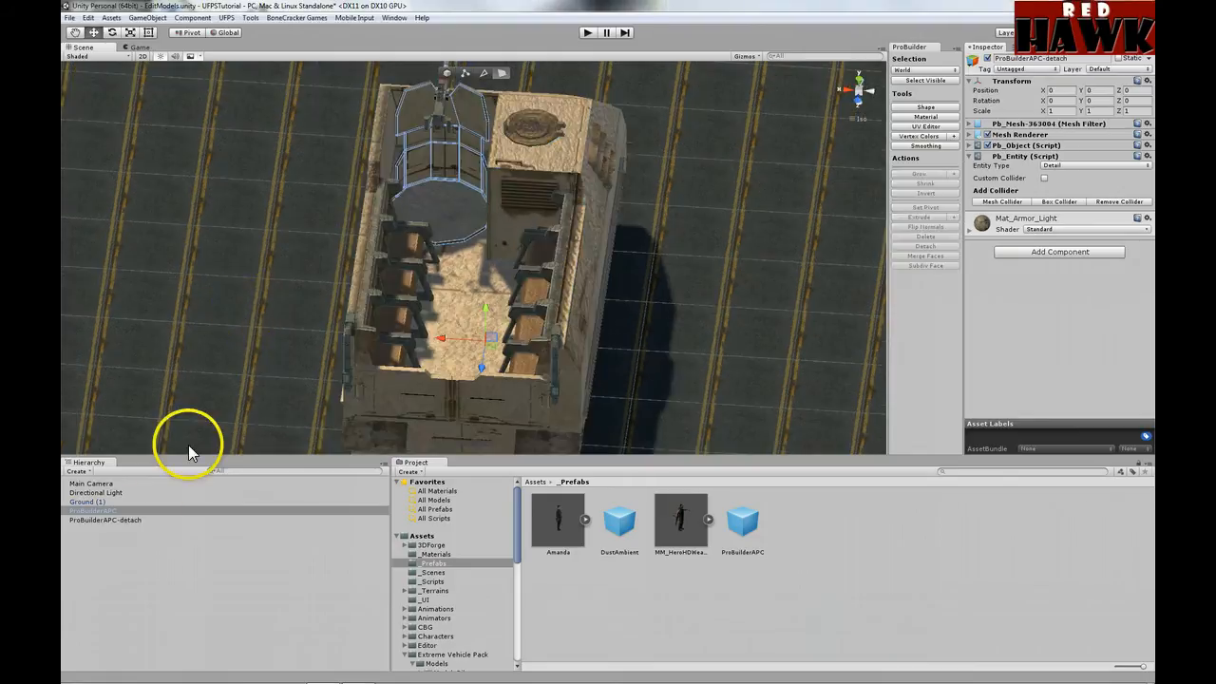
Step: Select ProBuilderAPC-detach in object mode and lift it above the vehicle
click(118, 520)
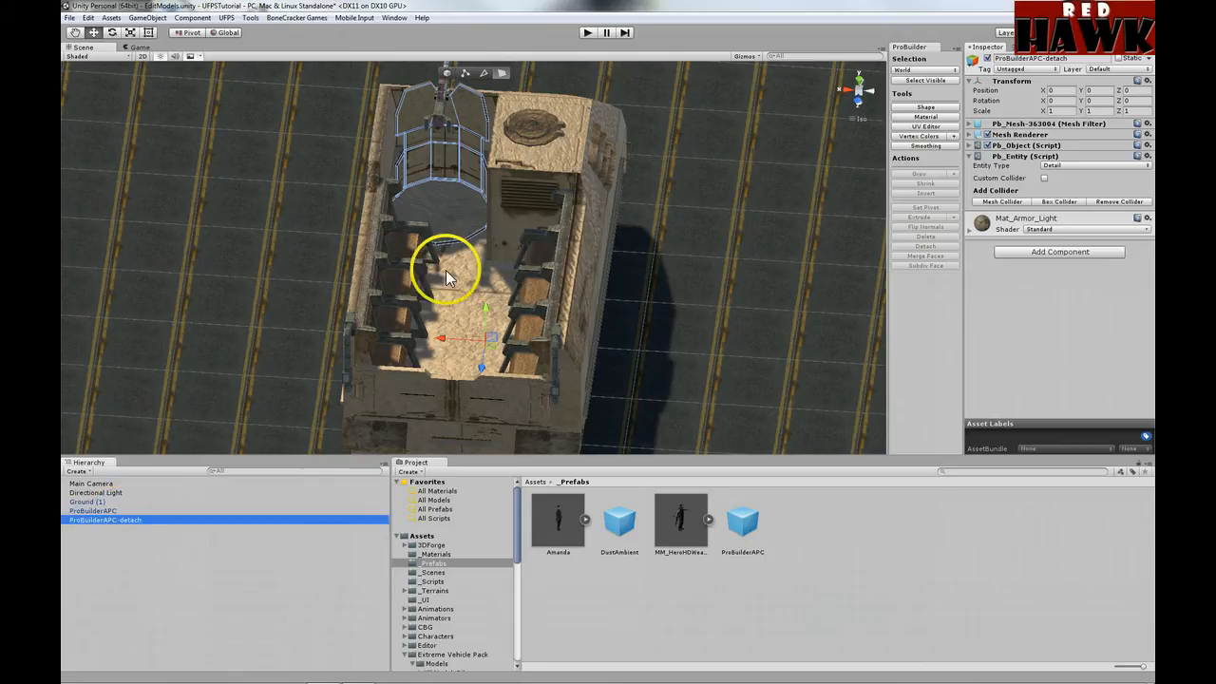
alt+drag(327, 293, 474, 40)
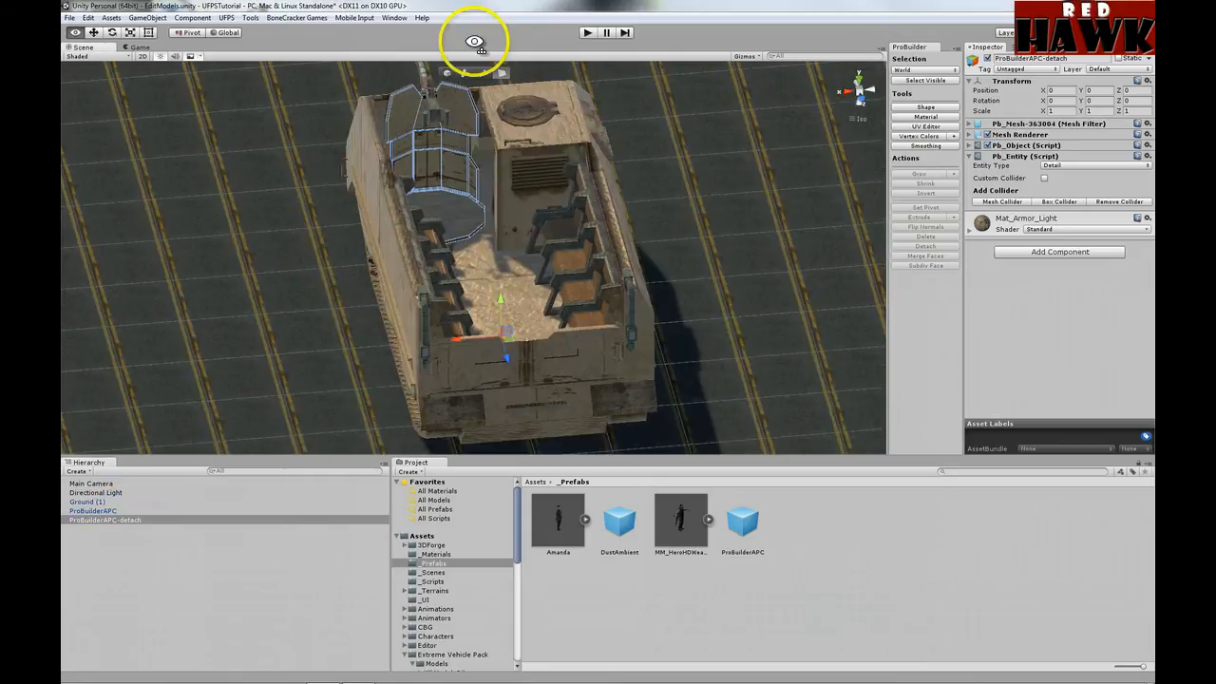
click(445, 72)
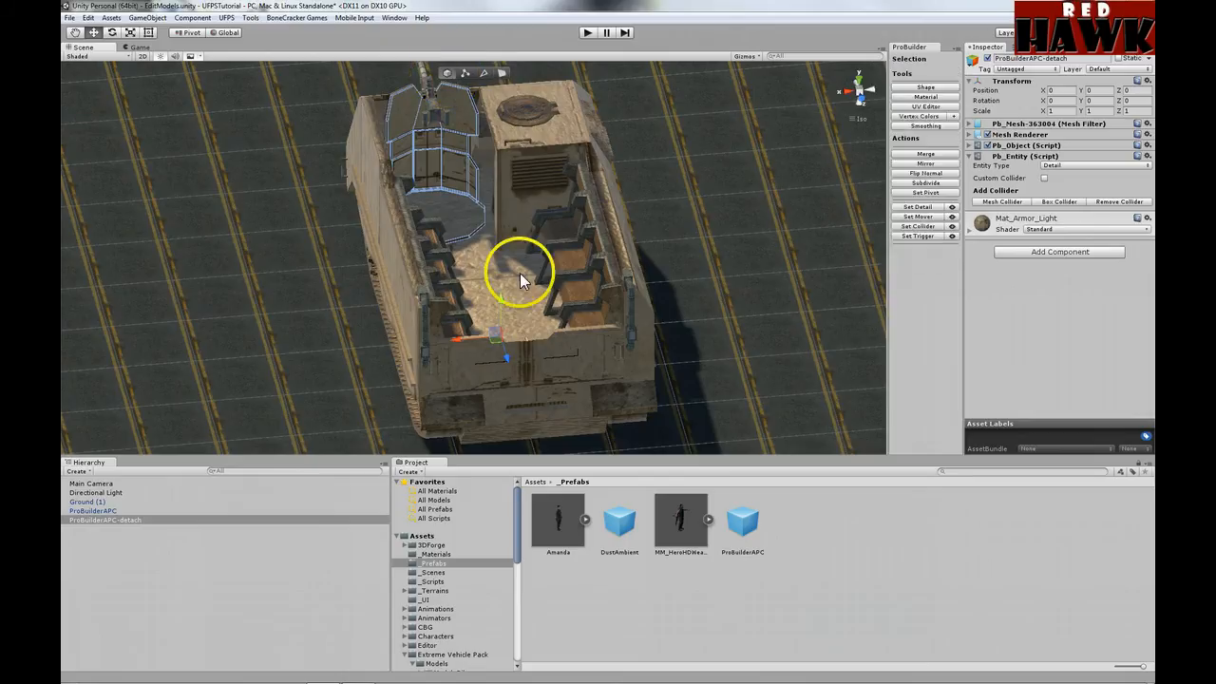
drag(501, 298, 507, 254)
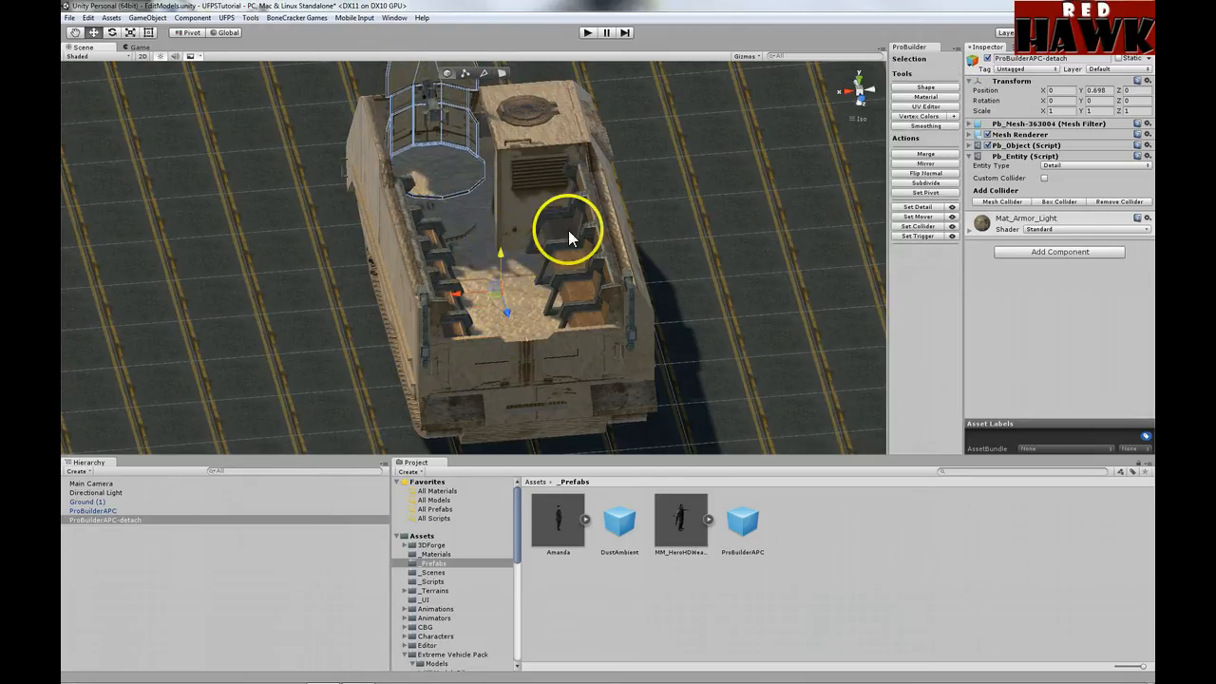
alt+drag(568, 230, 499, 243)
Step: Lower the turret cage back onto the APC at Position Y 0.027, pivot set to Center
scroll(475, 238, up, 6)
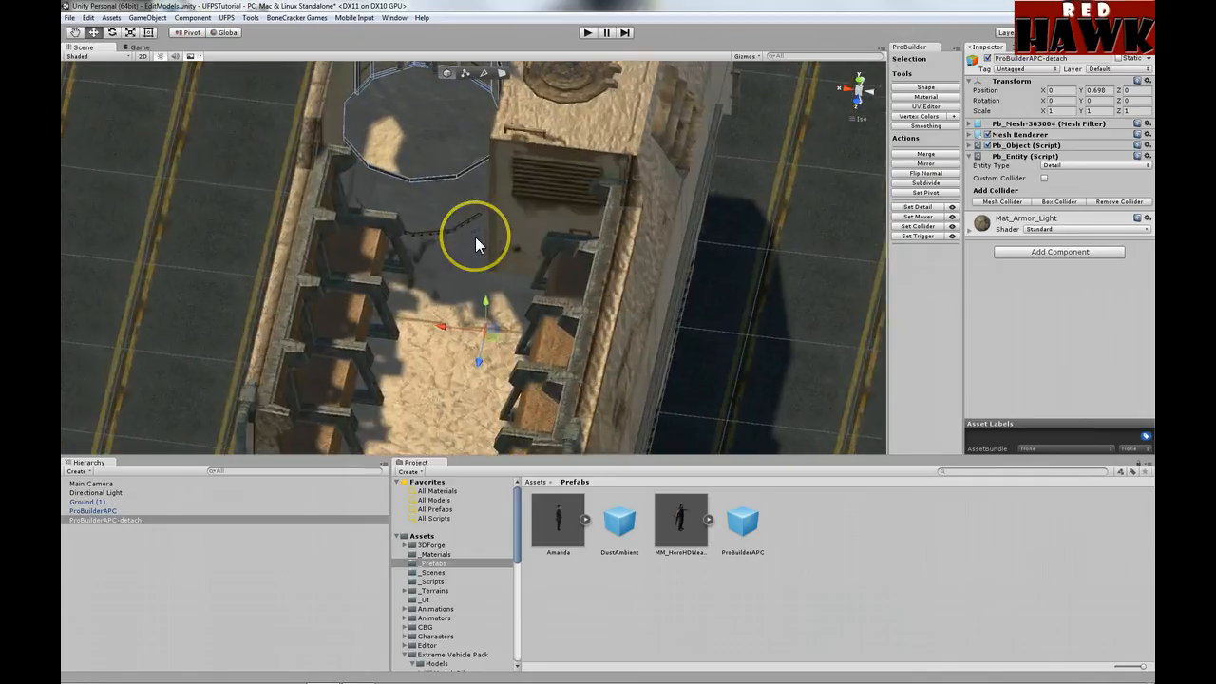
scroll(475, 238, up, 3)
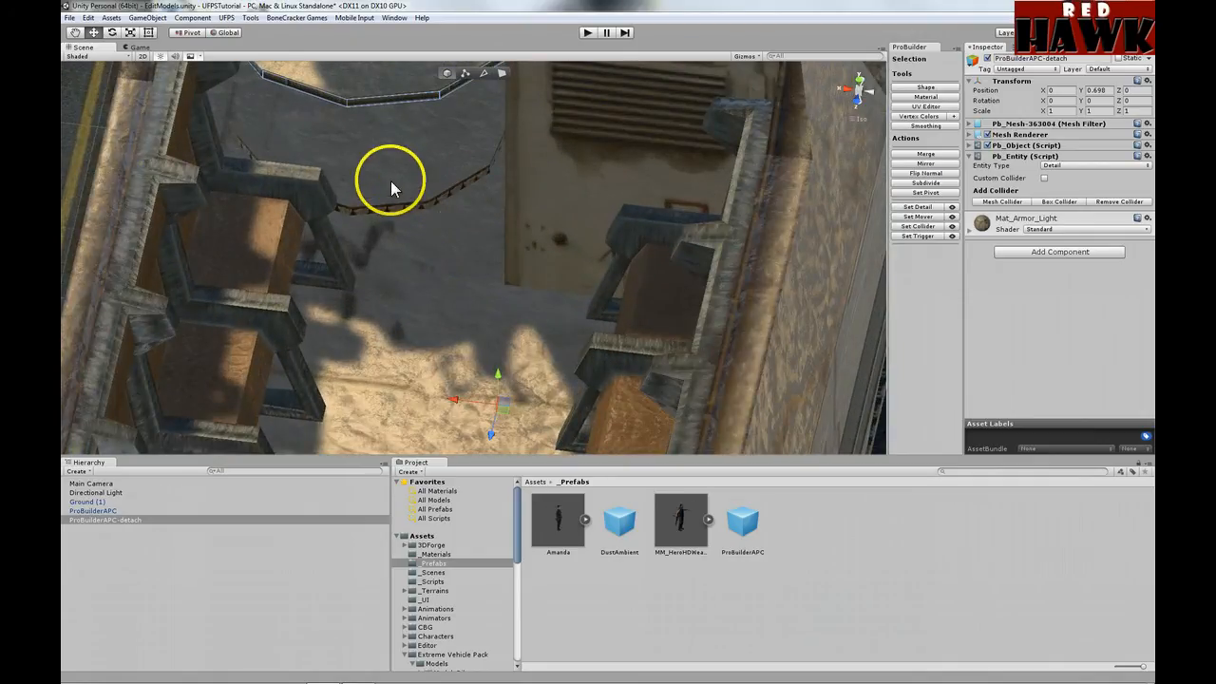
scroll(455, 243, down, 5)
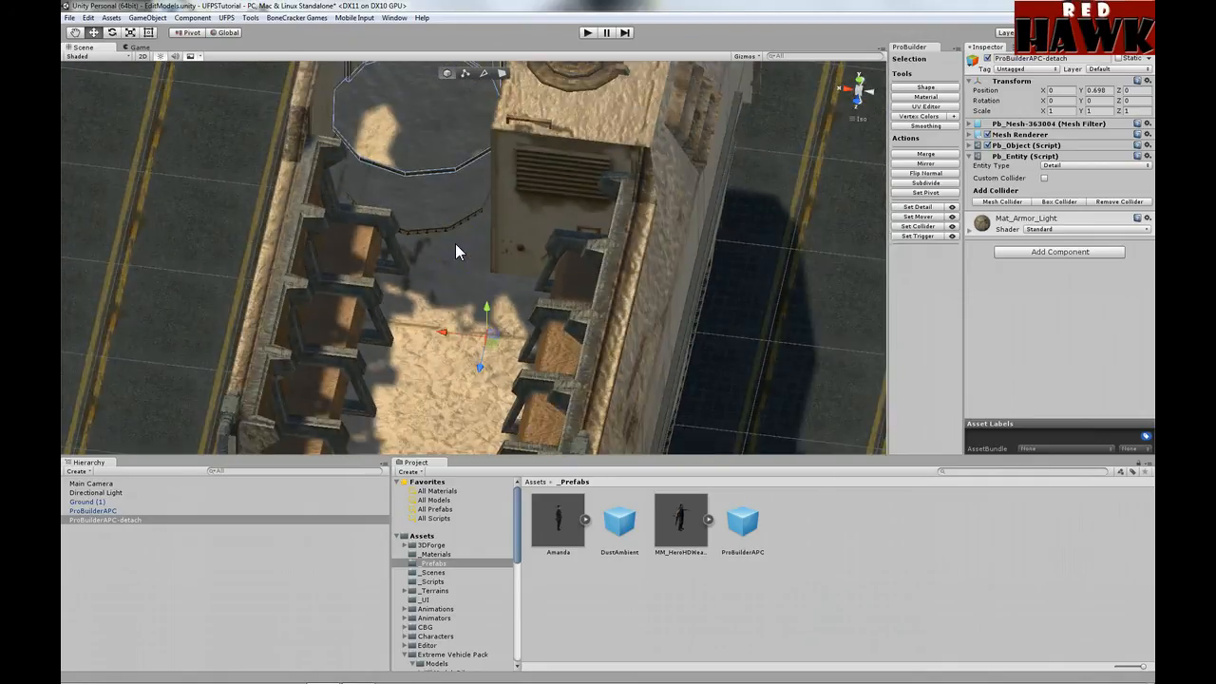
scroll(455, 243, down, 3)
click(485, 307)
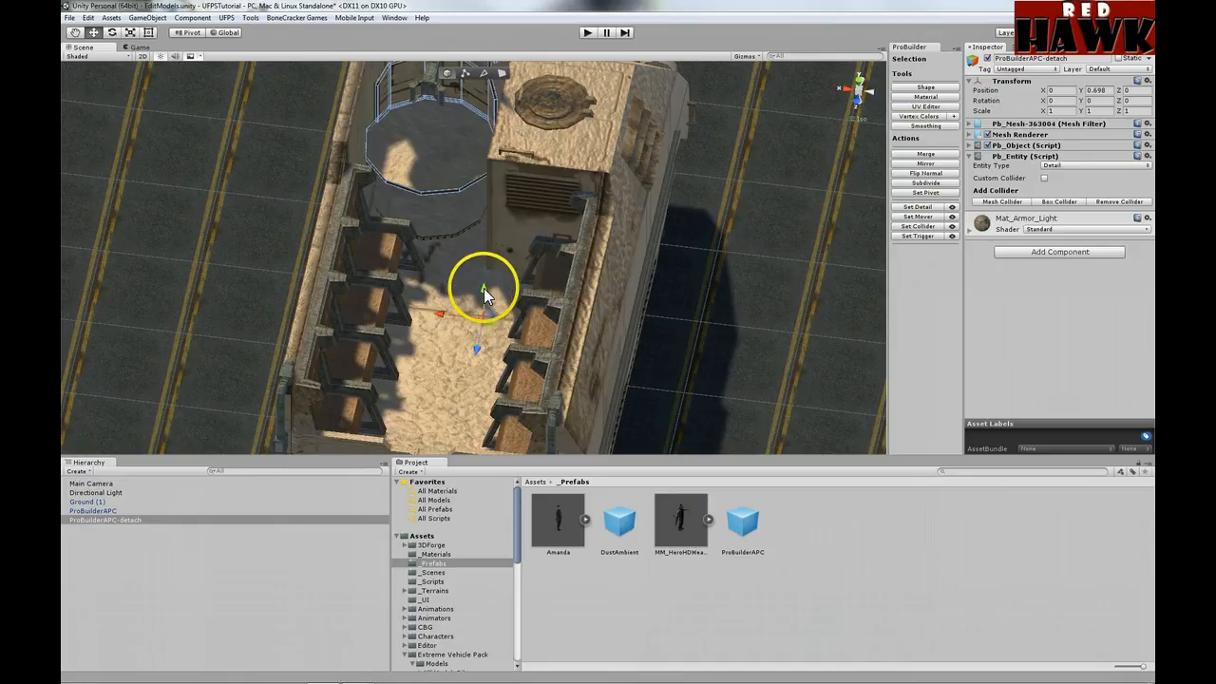
drag(484, 288, 483, 336)
alt+drag(500, 202, 505, 195)
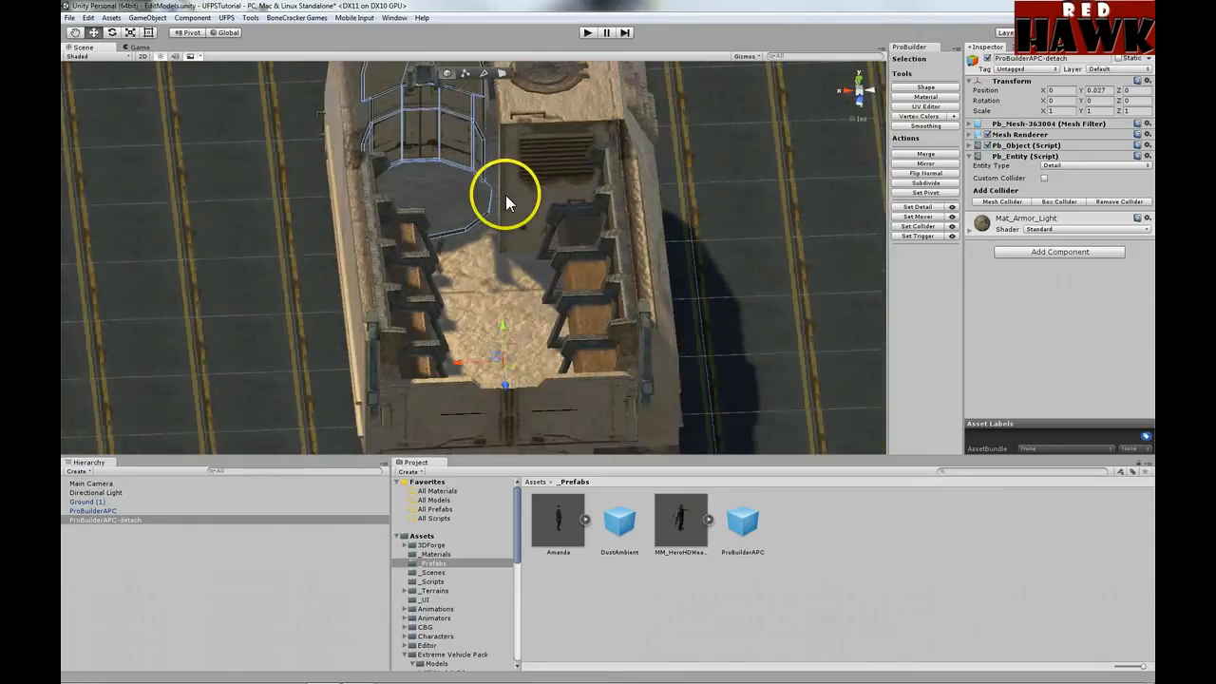
scroll(505, 194, down, 4)
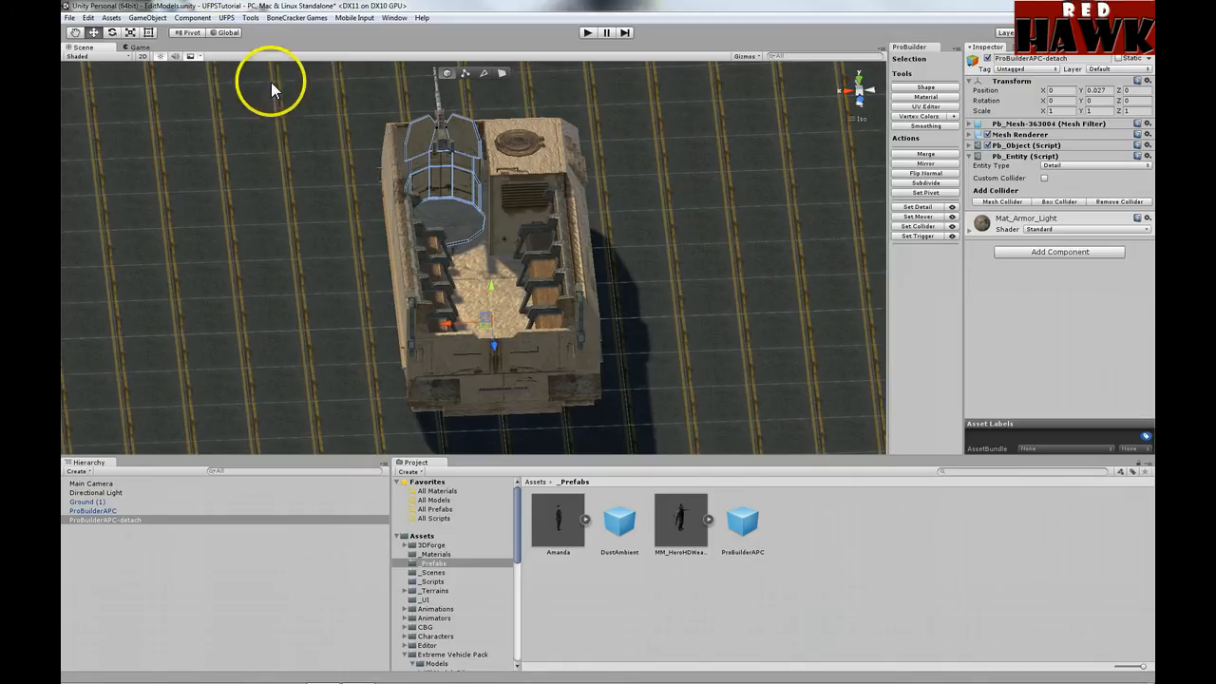
click(184, 32)
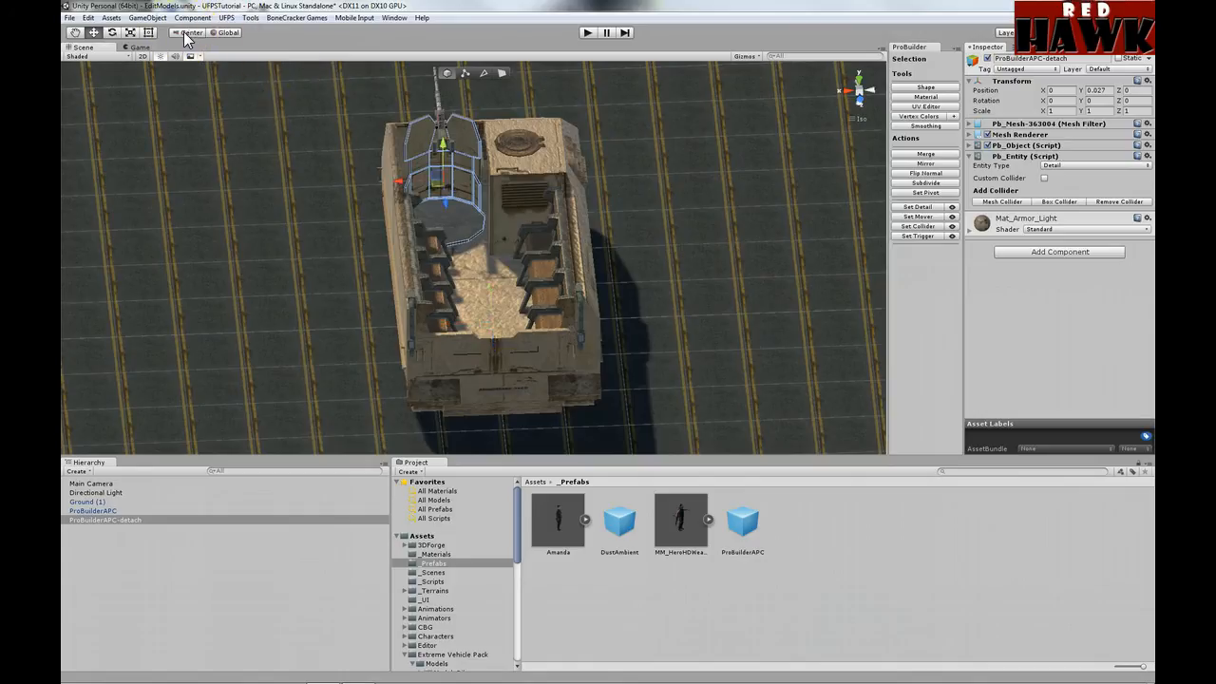
Step: Tilt the detached railing around X, then set its X rotation back to 0.0
drag(1044, 105, 1150, 108)
click(1058, 101)
click(1050, 100)
text(0.556)
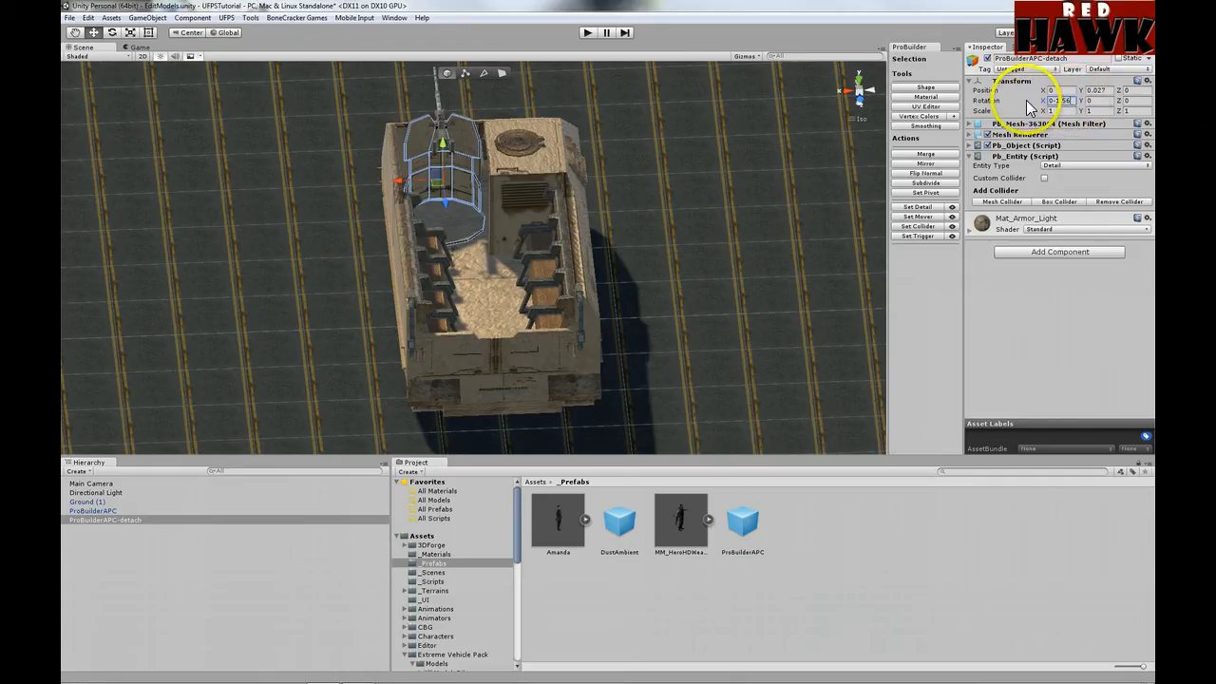
text(0)
Step: Switch handles to Pivot, spin the railing around Y, then restore its Y rotation to 0
drag(1086, 99, 461, 96)
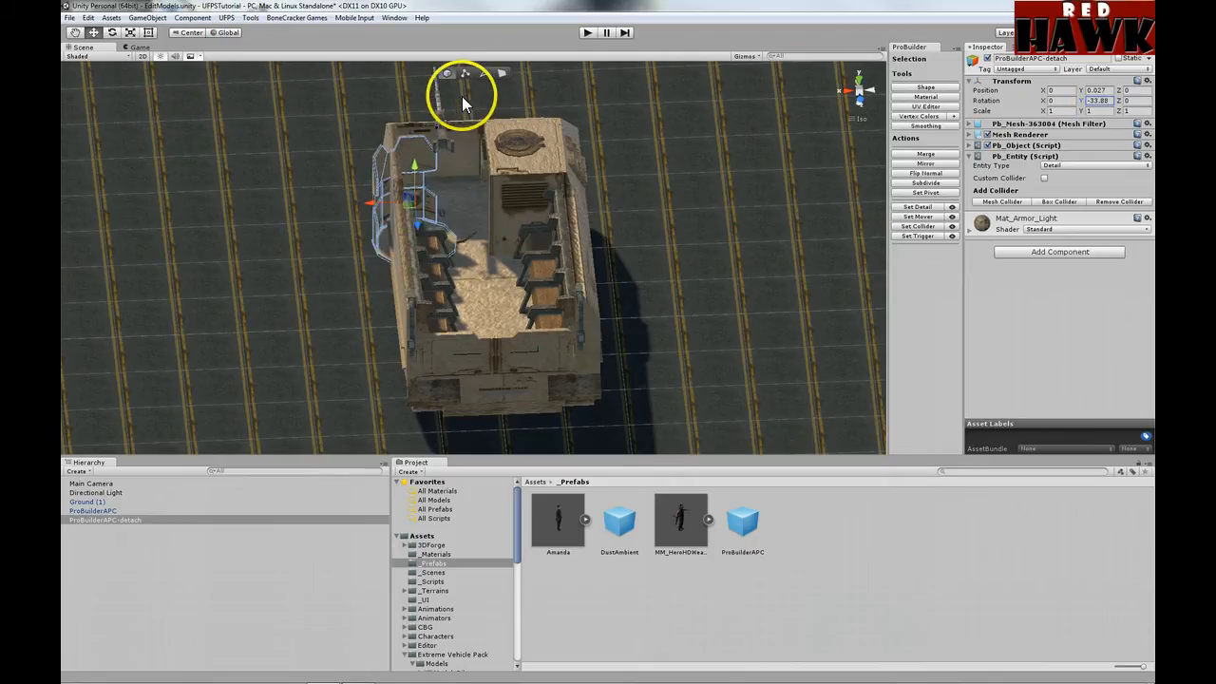
click(186, 32)
drag(1083, 98, 162, 95)
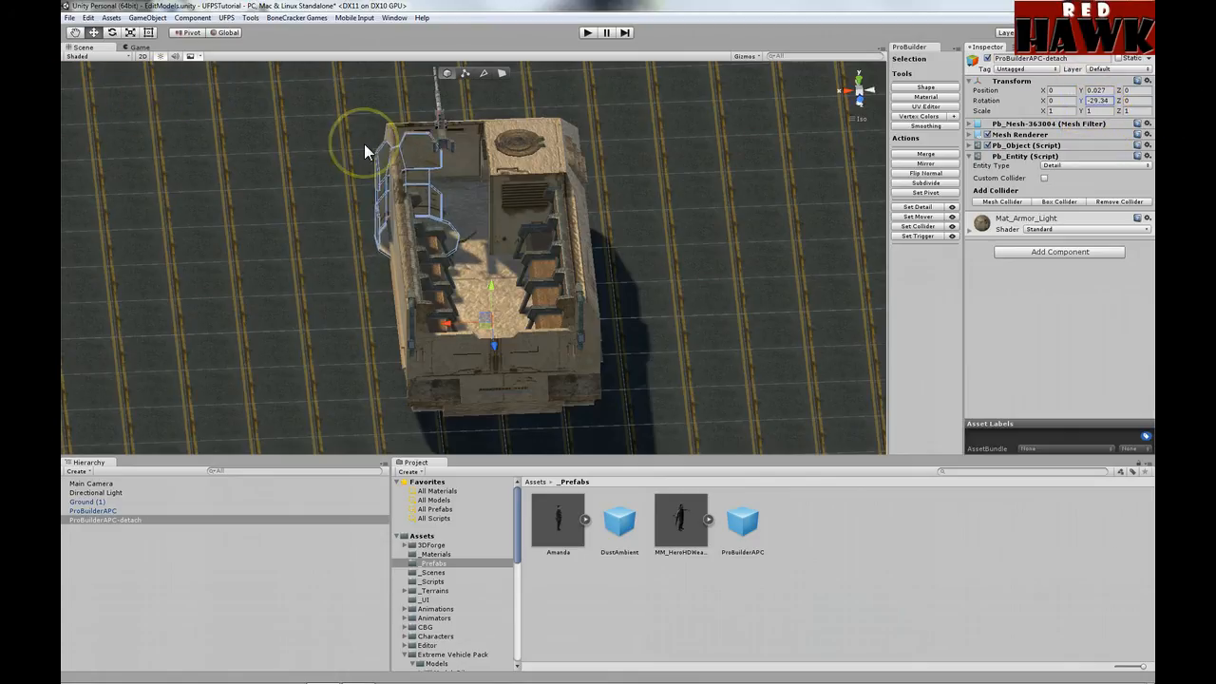
key(ctrl+z)
click(449, 192)
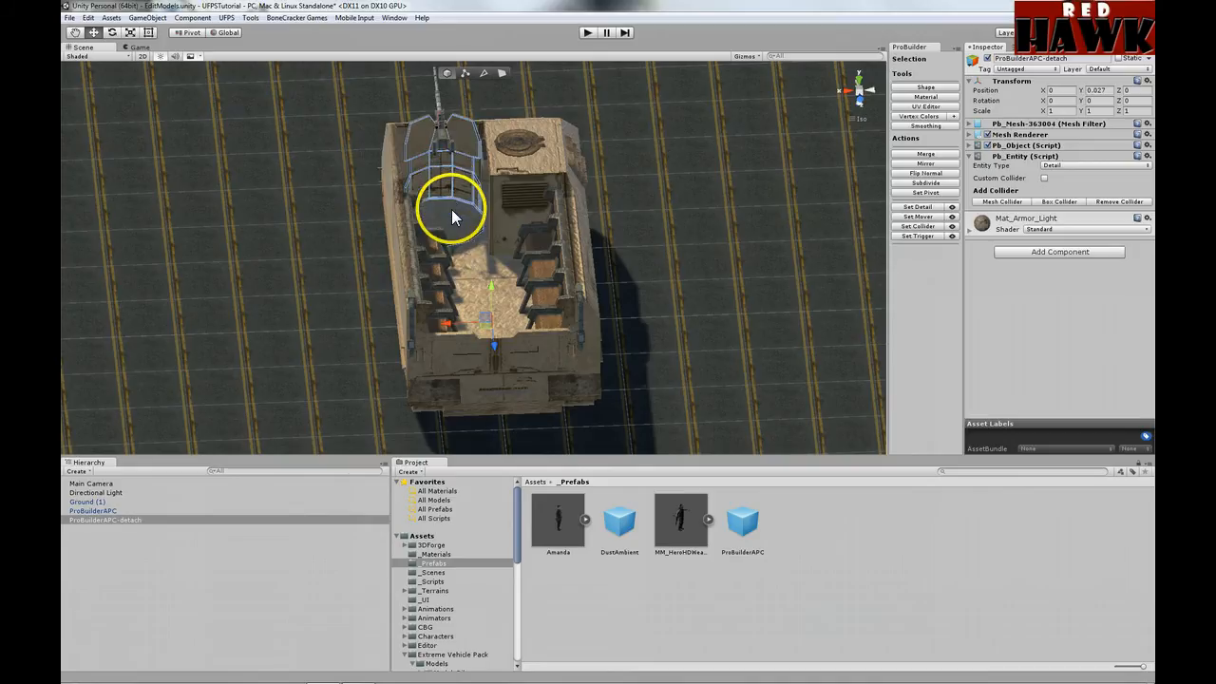
Step: Set the detached turret's pivot to its selected floor face, then return to object mode
click(502, 73)
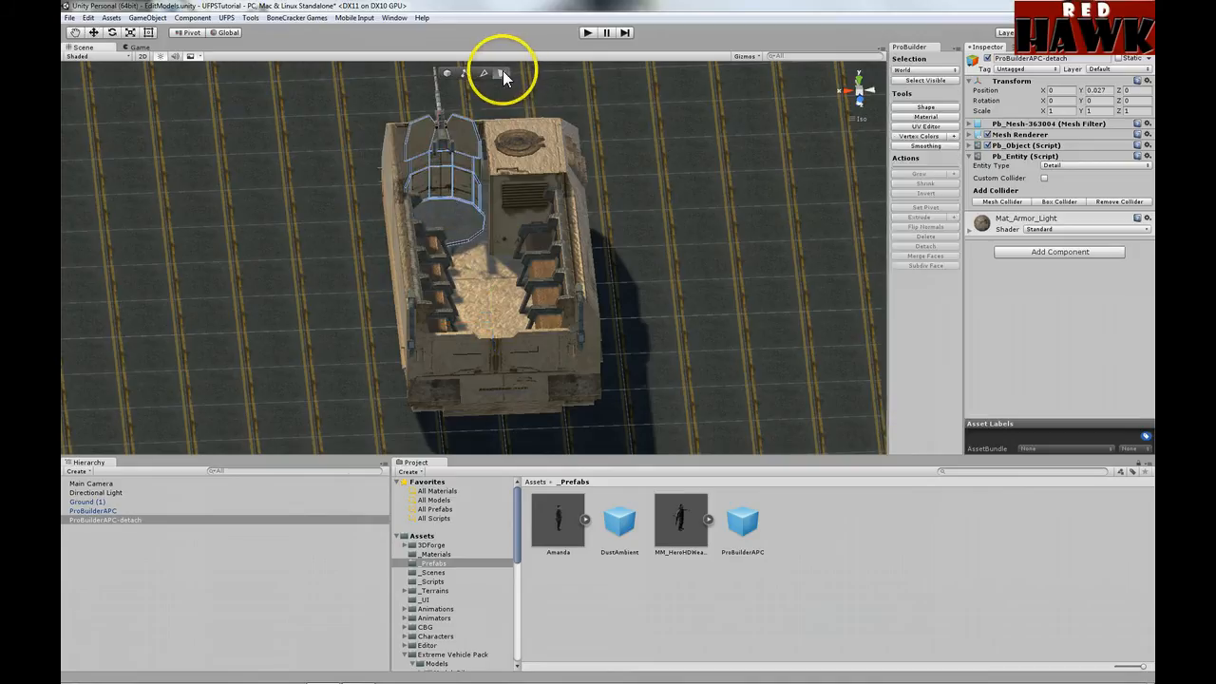
click(457, 218)
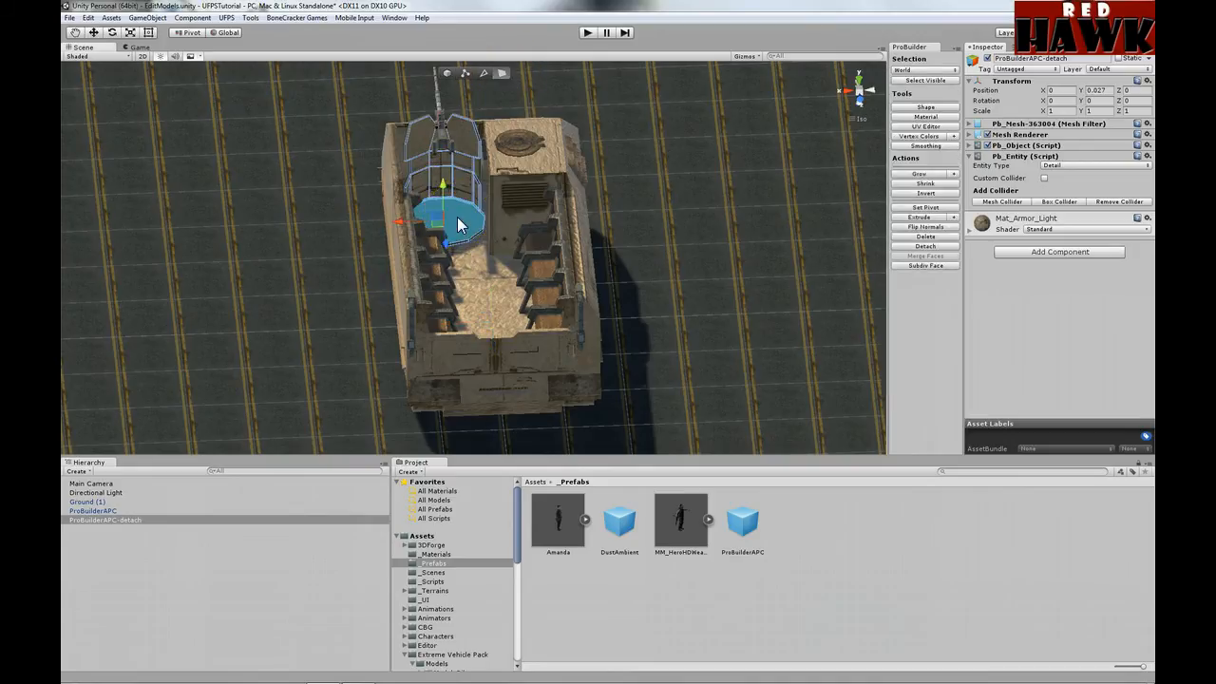
scroll(457, 219, up, 8)
right_drag(478, 162, 478, 331)
scroll(412, 212, up, 3)
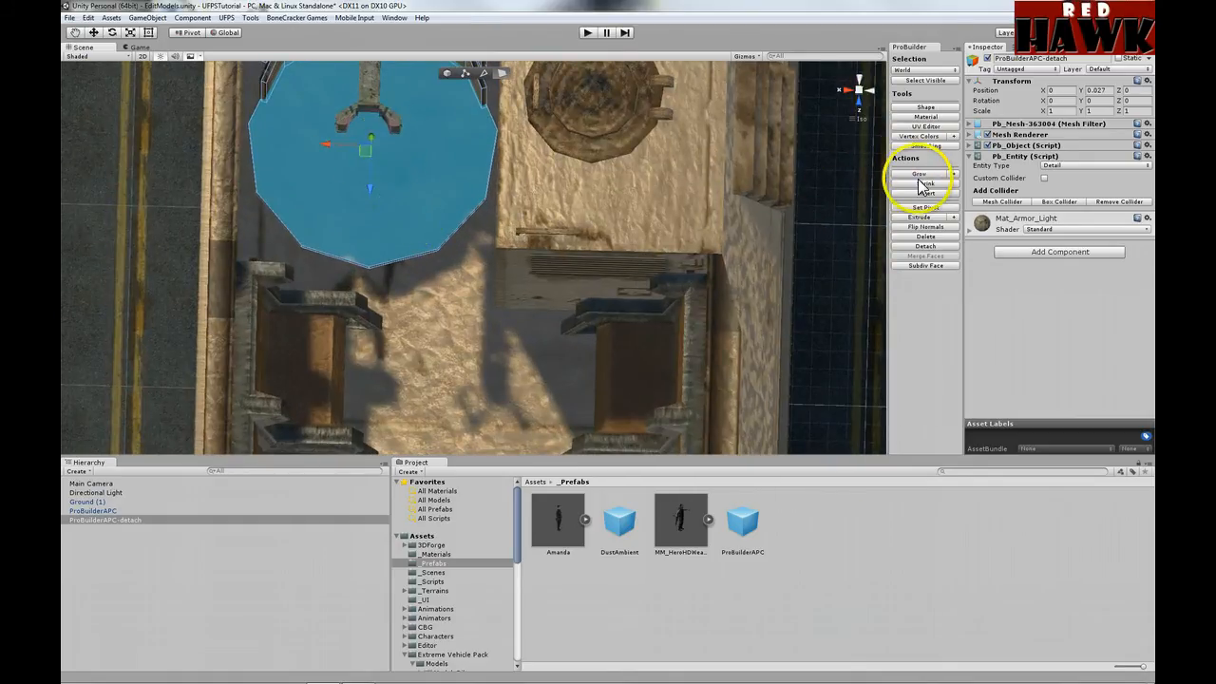
click(924, 207)
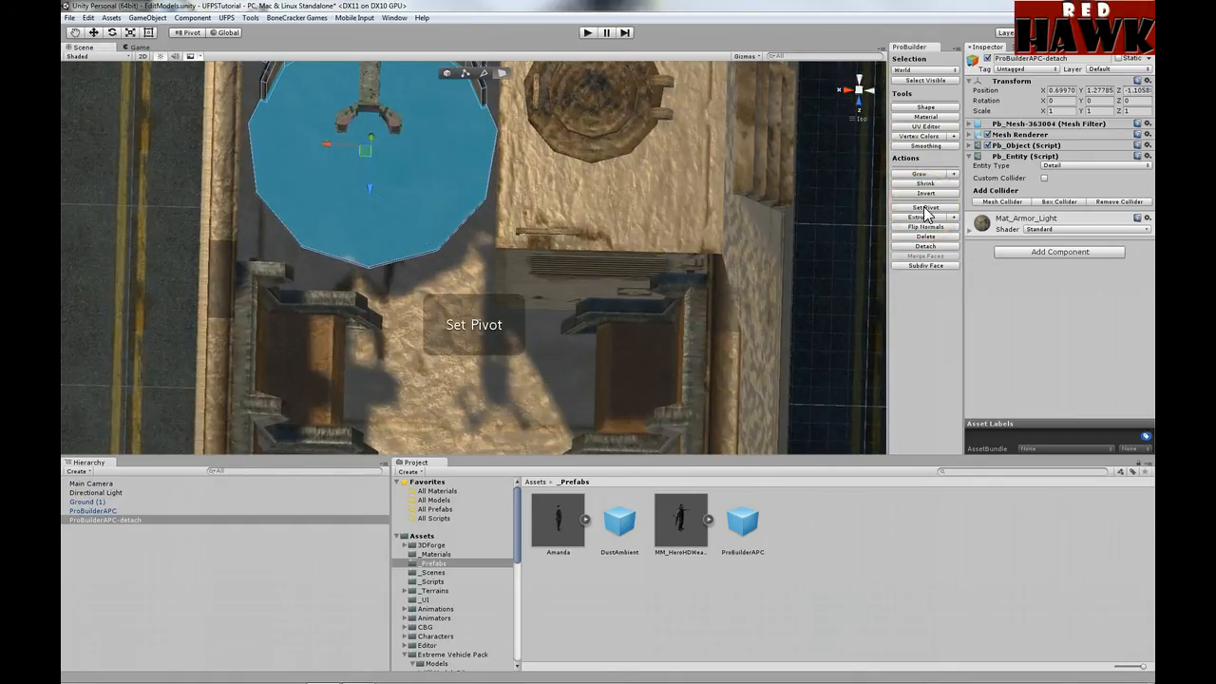
click(449, 71)
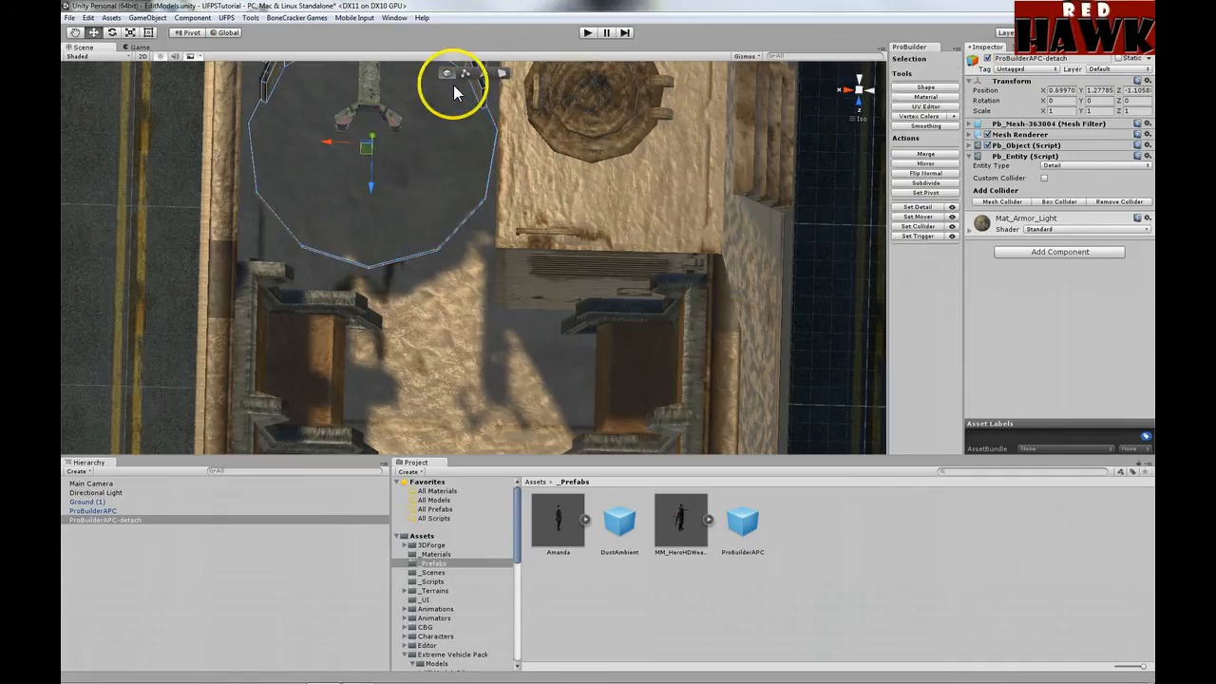
Step: Swivel the turret around Y to about 16 degrees to test the new pivot
scroll(506, 255, down, 3)
right_drag(514, 296, 531, 254)
scroll(528, 239, down, 6)
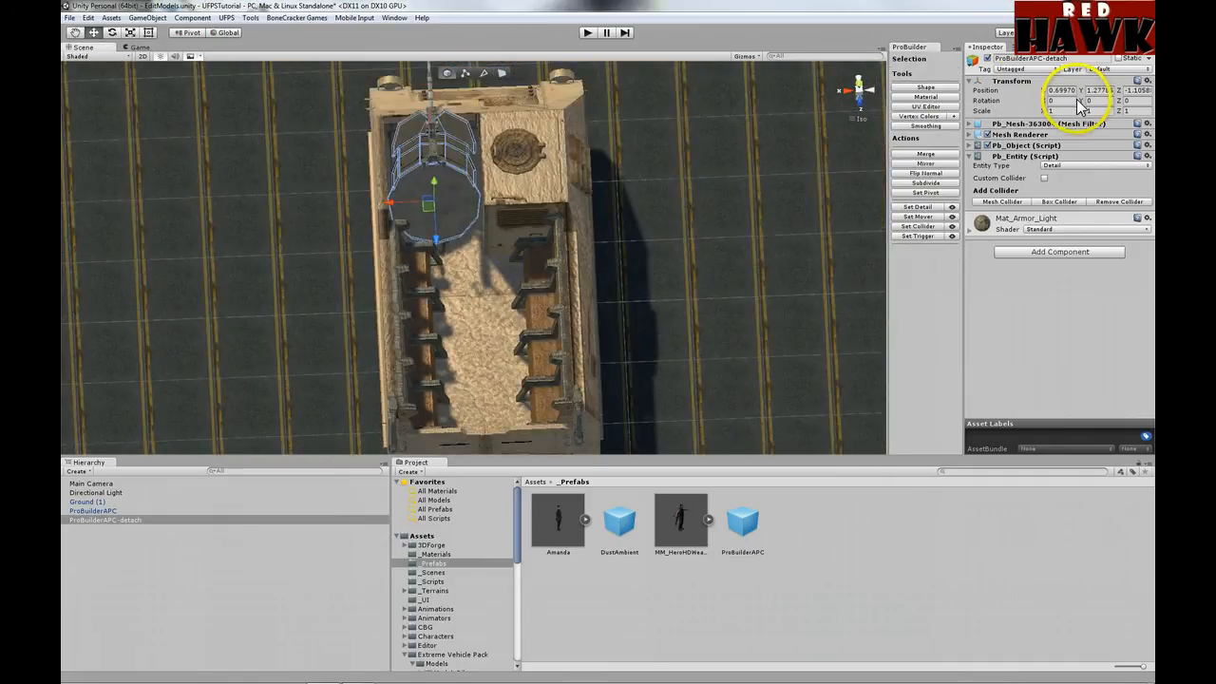
mouse_move(1081, 101)
mouse_down()
mouse_move(162, 104)
mouse_move(858, 98)
mouse_move(754, 101)
mouse_move(920, 86)
mouse_move(118, 82)
mouse_move(360, 112)
mouse_move(127, 101)
mouse_move(880, 102)
mouse_move(762, 104)
mouse_move(917, 76)
mouse_move(1100, 67)
mouse_move(1000, 90)
mouse_move(937, 67)
mouse_move(94, 76)
mouse_move(1038, 79)
mouse_move(1091, 66)
mouse_move(1055, 71)
mouse_move(1085, 101)
mouse_up()
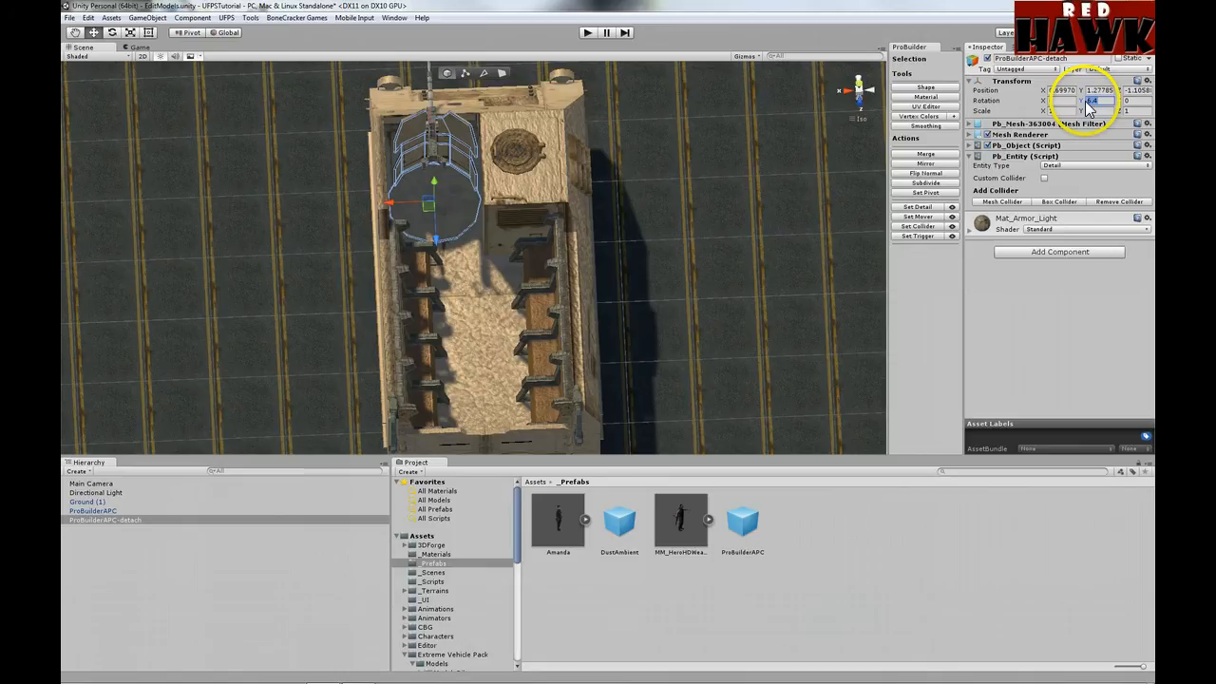
Step: Reset ProBuilderAPC-detach's Rotation Y to 0 and parent it under ProBuilderAPC in the Hierarchy
text(0)
click(519, 256)
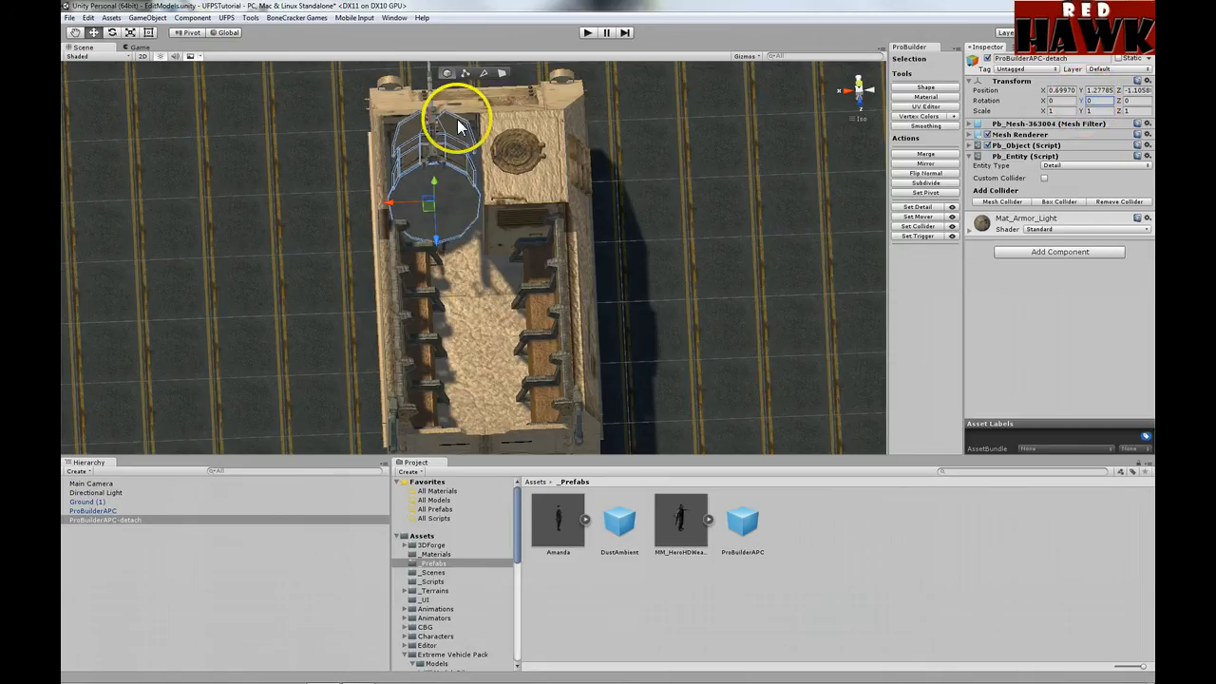
click(101, 520)
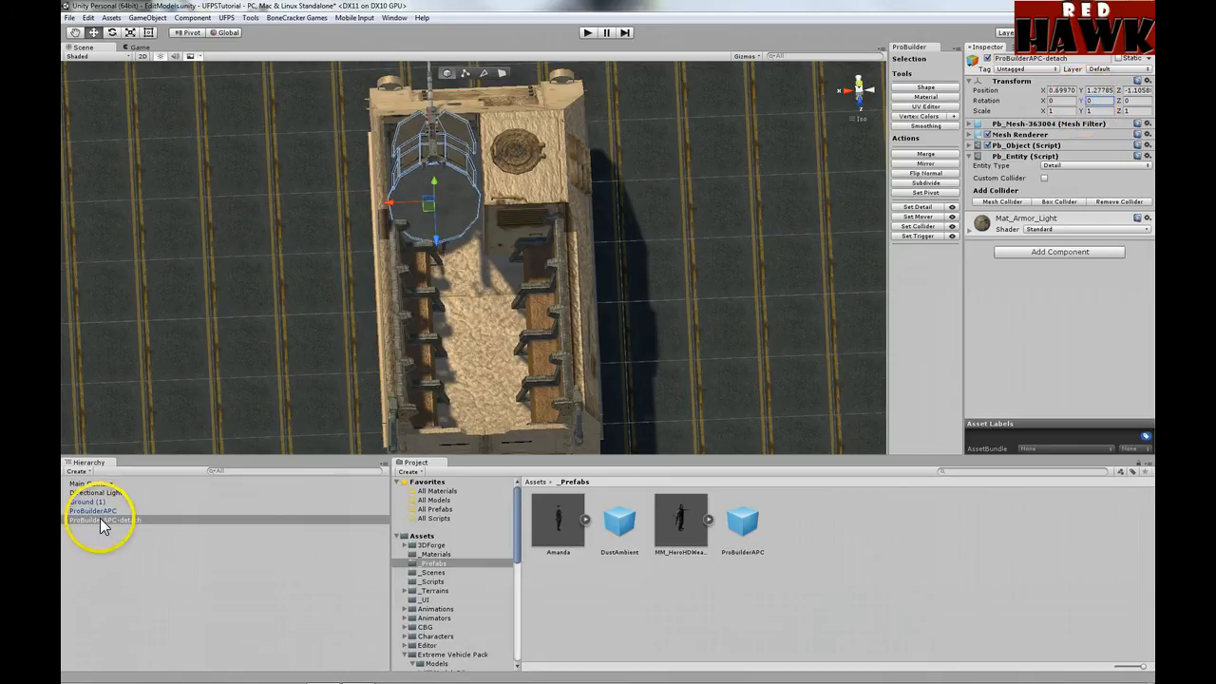
drag(108, 518, 108, 509)
click(108, 511)
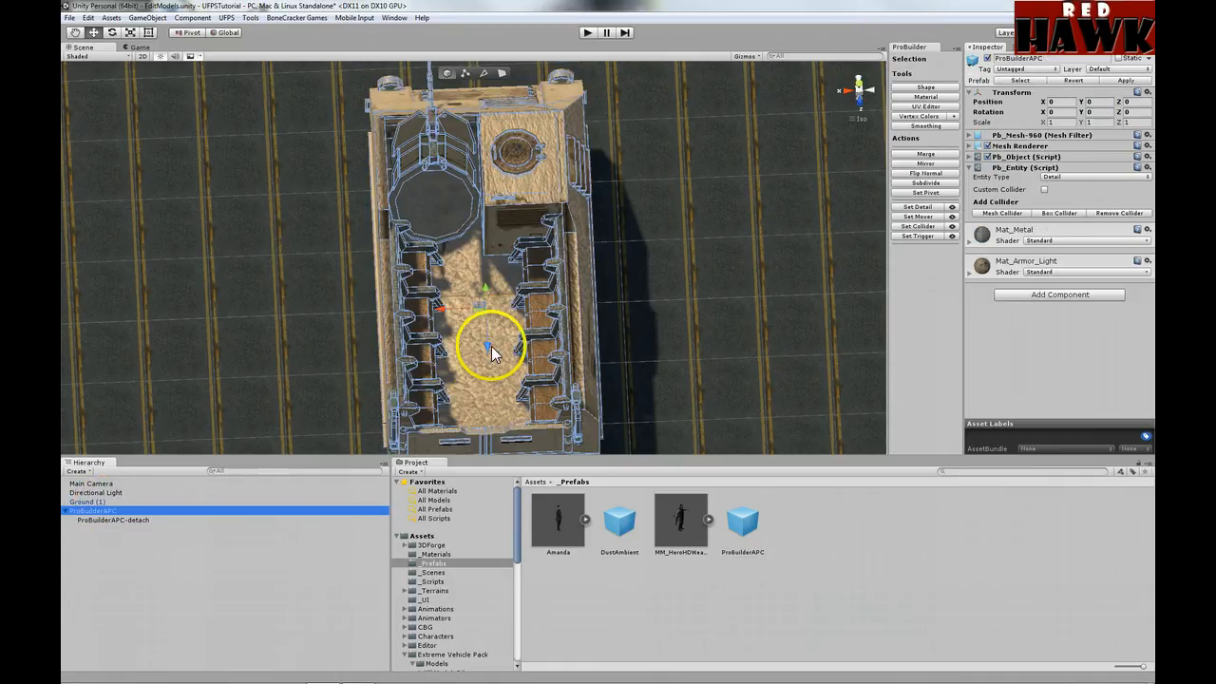
click(132, 520)
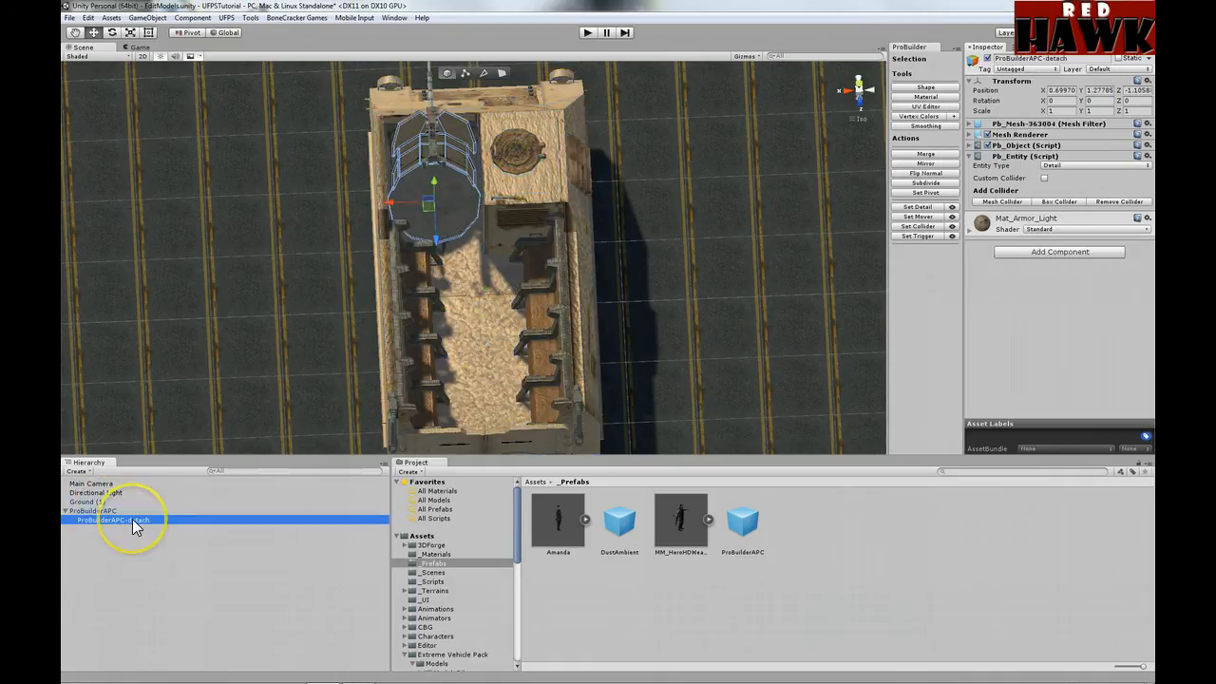
alt+drag(310, 354, 294, 420)
Step: Orbit to the turret, select ProBuilderAPC, and split off PB_GunMount under PB_Turret
scroll(252, 257, up, 5)
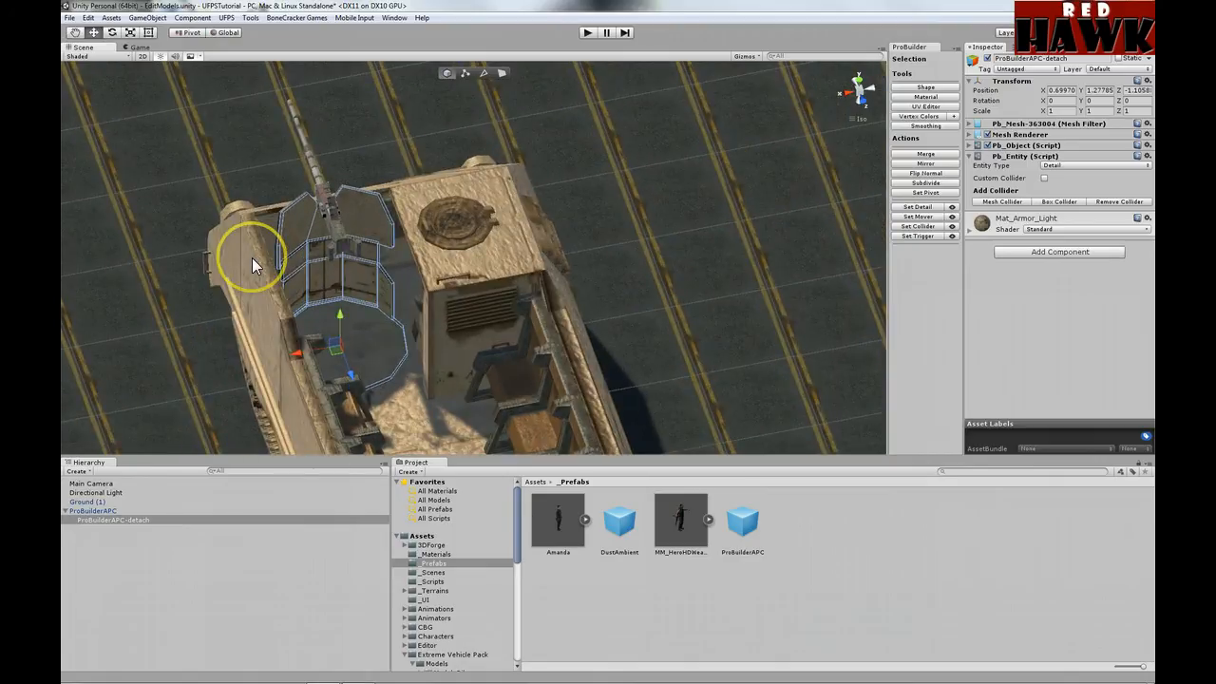
alt+drag(279, 306, 412, 301)
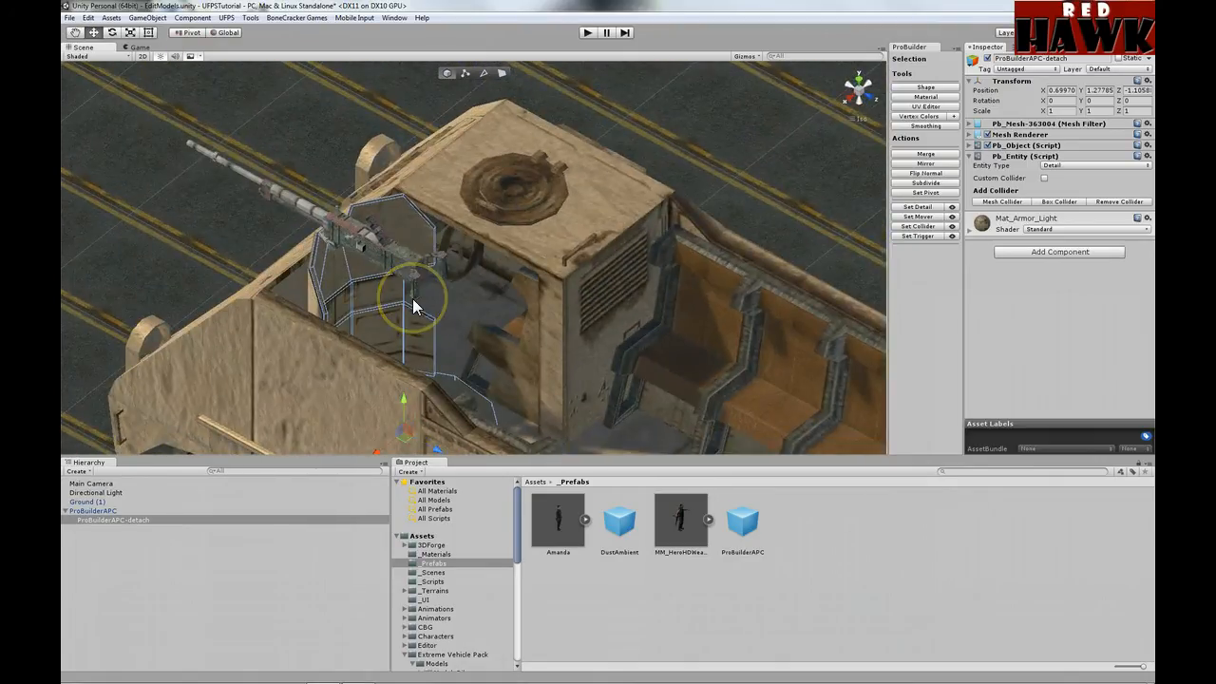
click(334, 244)
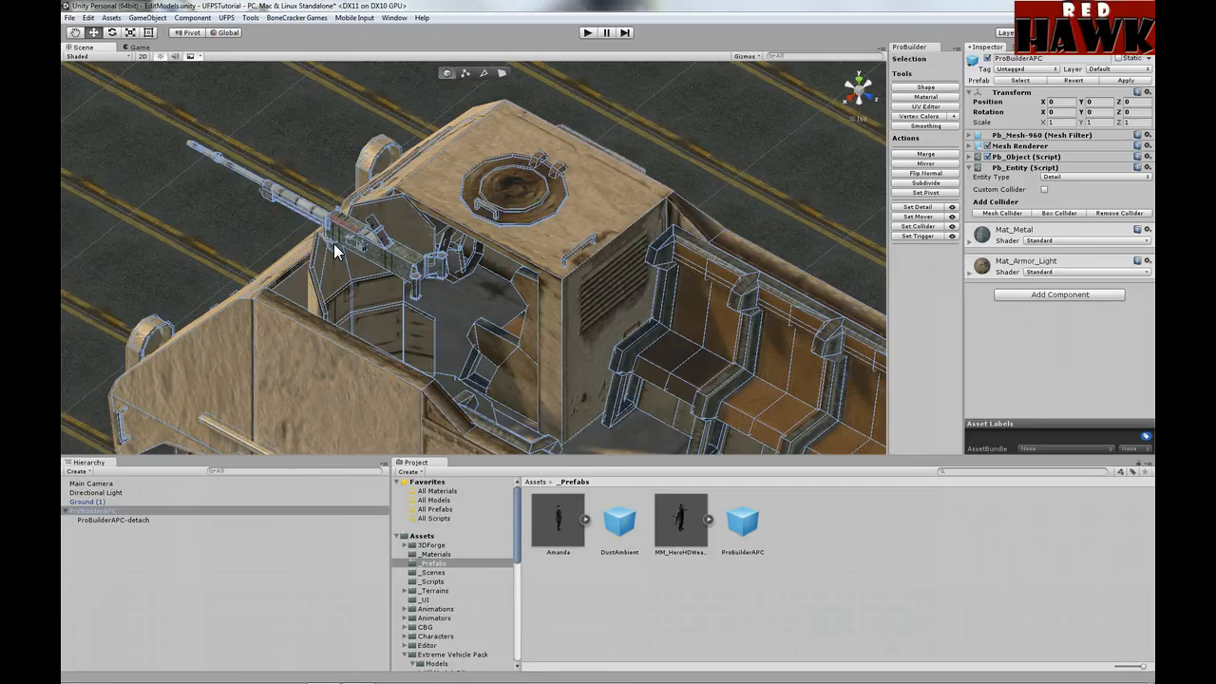
click(362, 242)
click(434, 399)
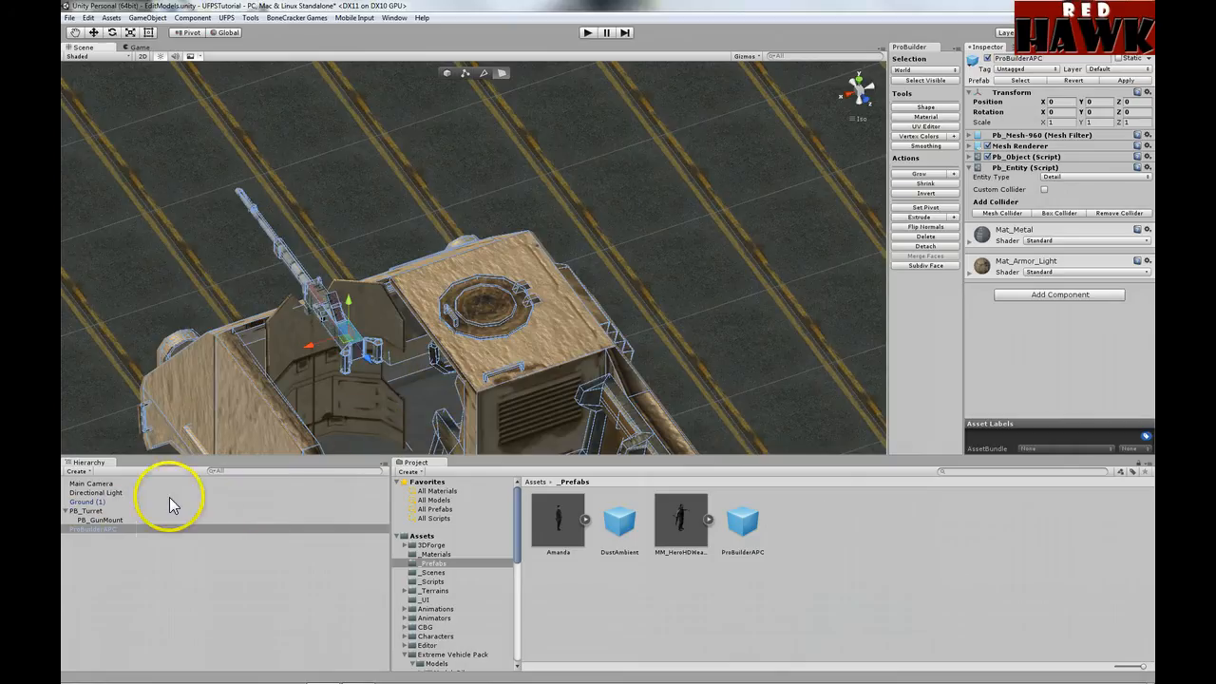
Step: Check the PB_Turret, PB_GunMount and ProBuilderAPC parts in the Hierarchy
click(98, 510)
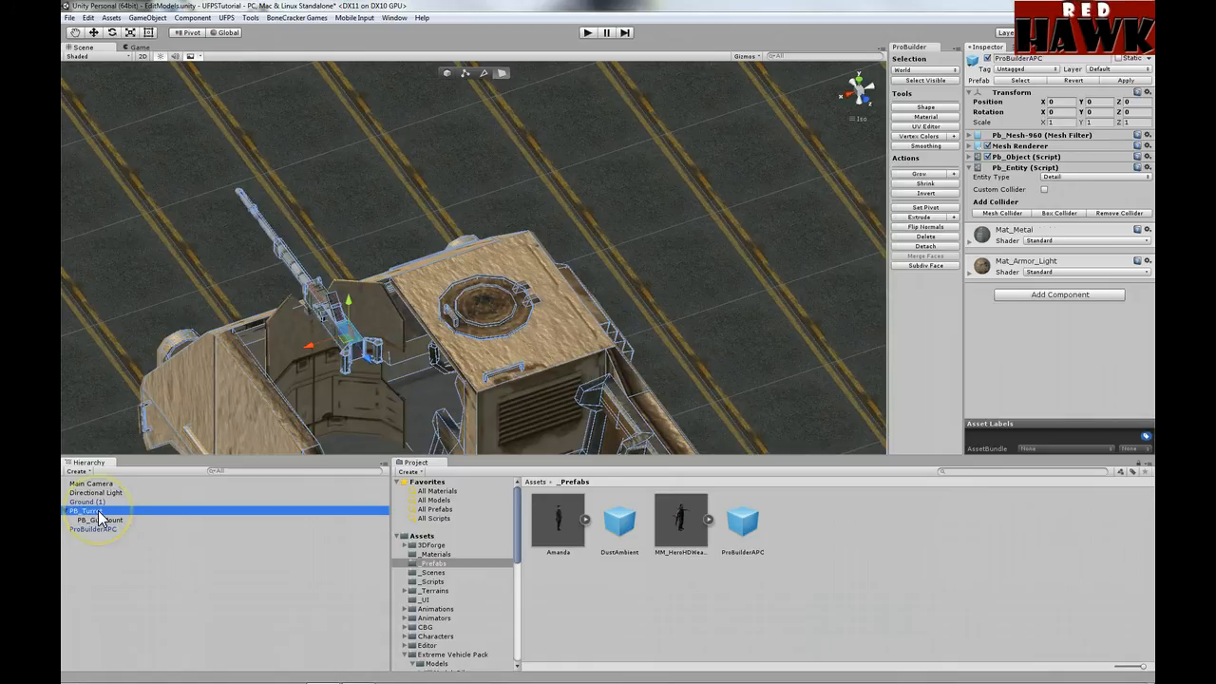
click(100, 520)
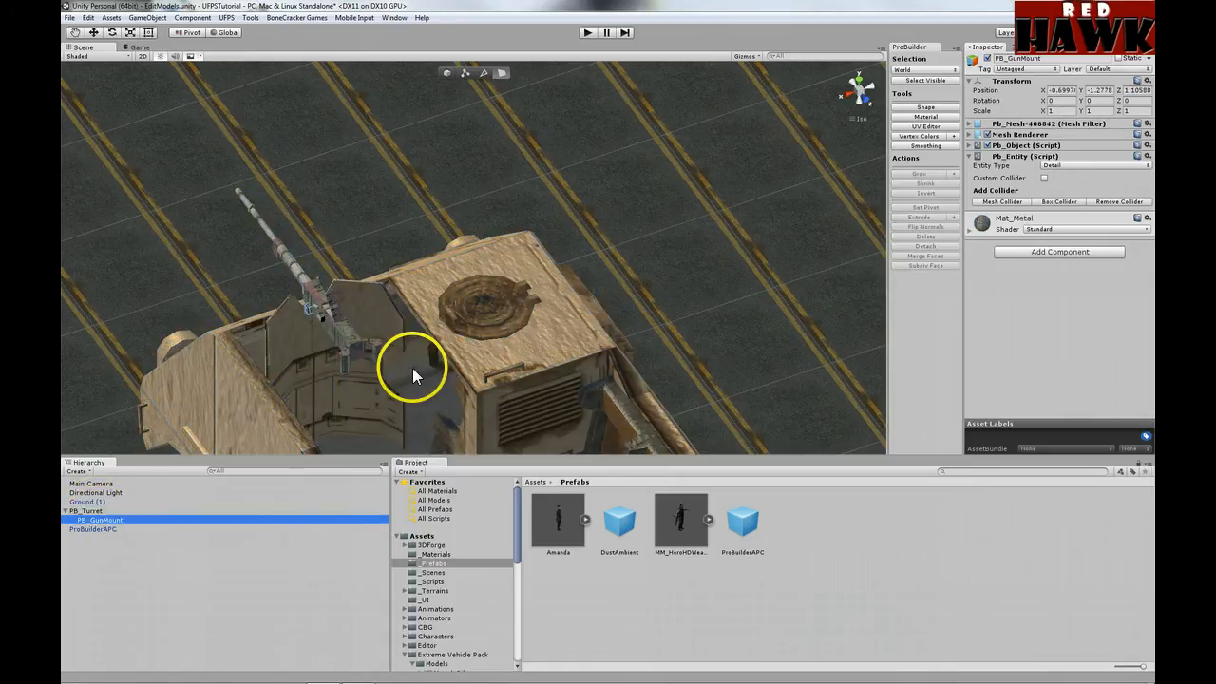
click(107, 529)
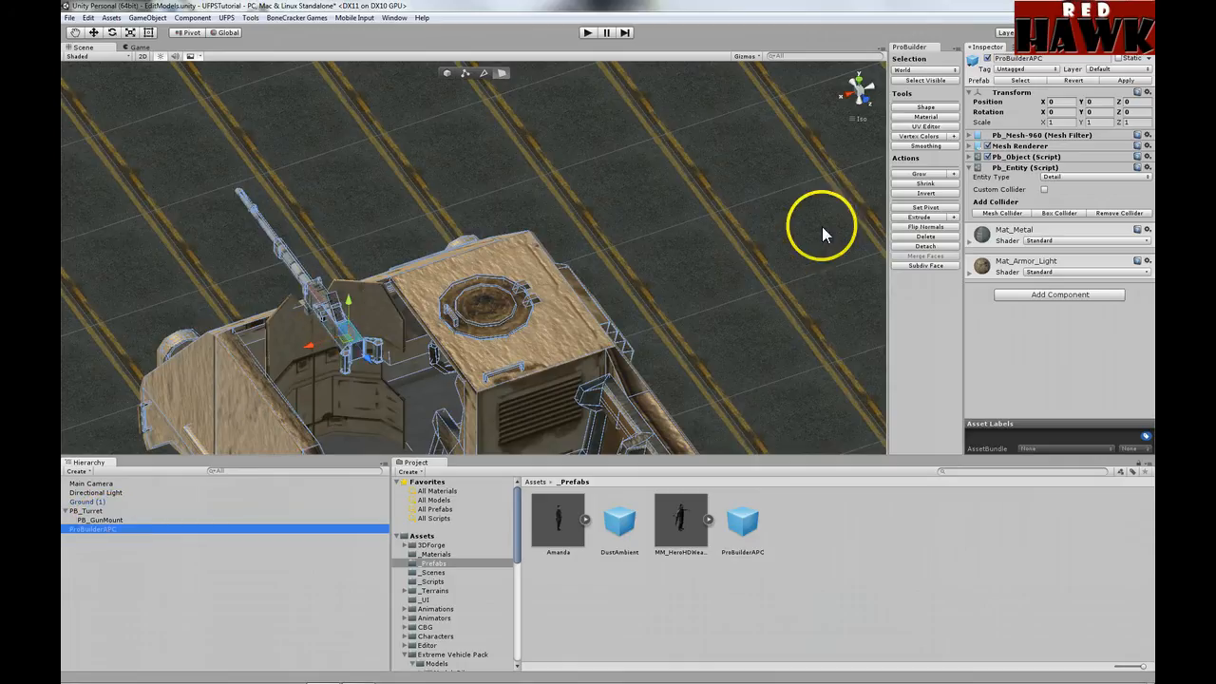
Step: Grow the face selection over the gun mount, adding the gun barrel faces
click(923, 176)
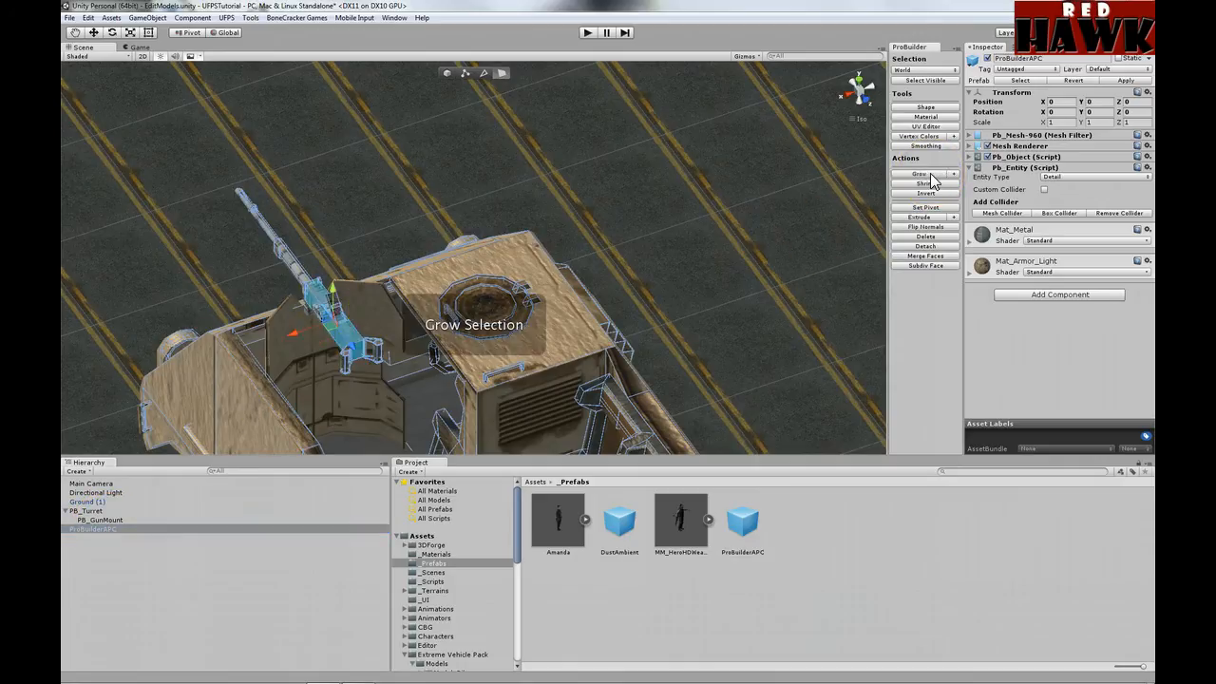
click(923, 176)
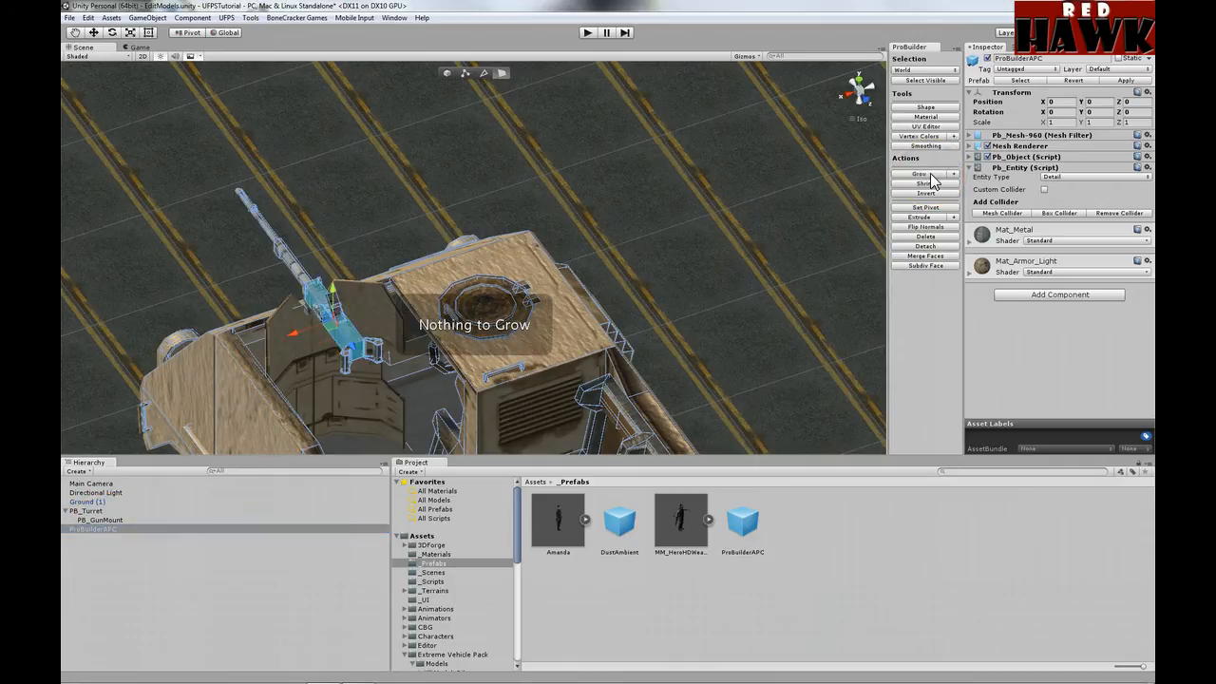
shift+drag(249, 280, 293, 267)
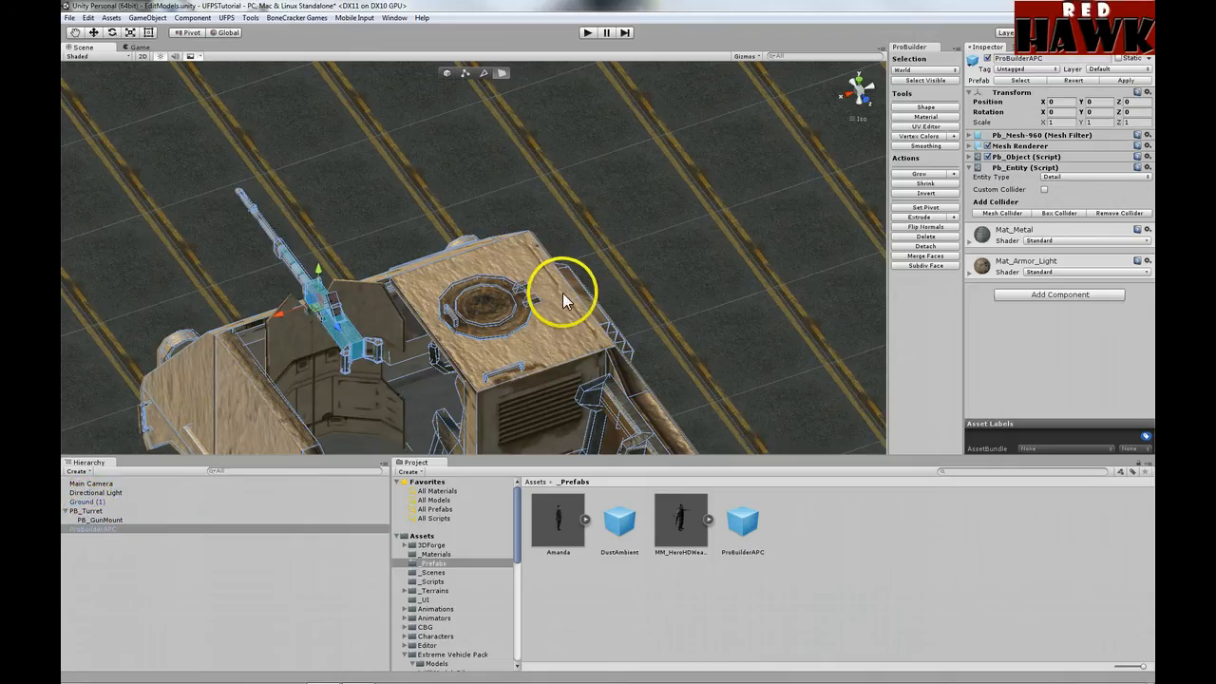
click(921, 174)
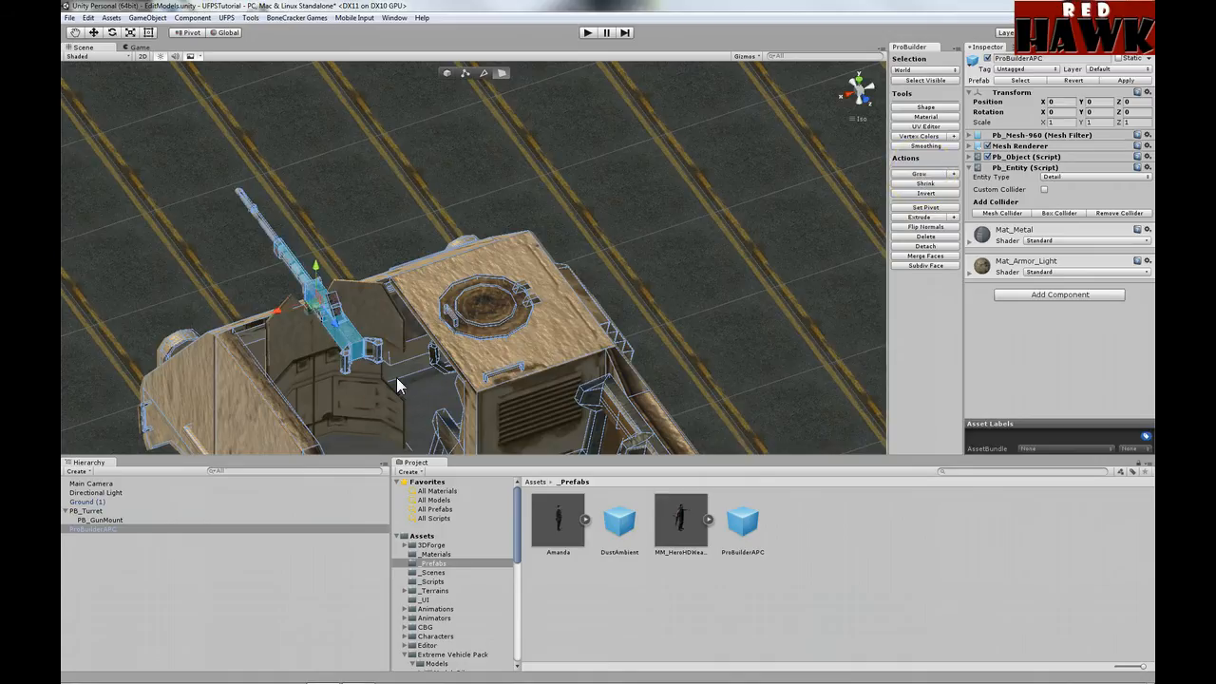
click(375, 323)
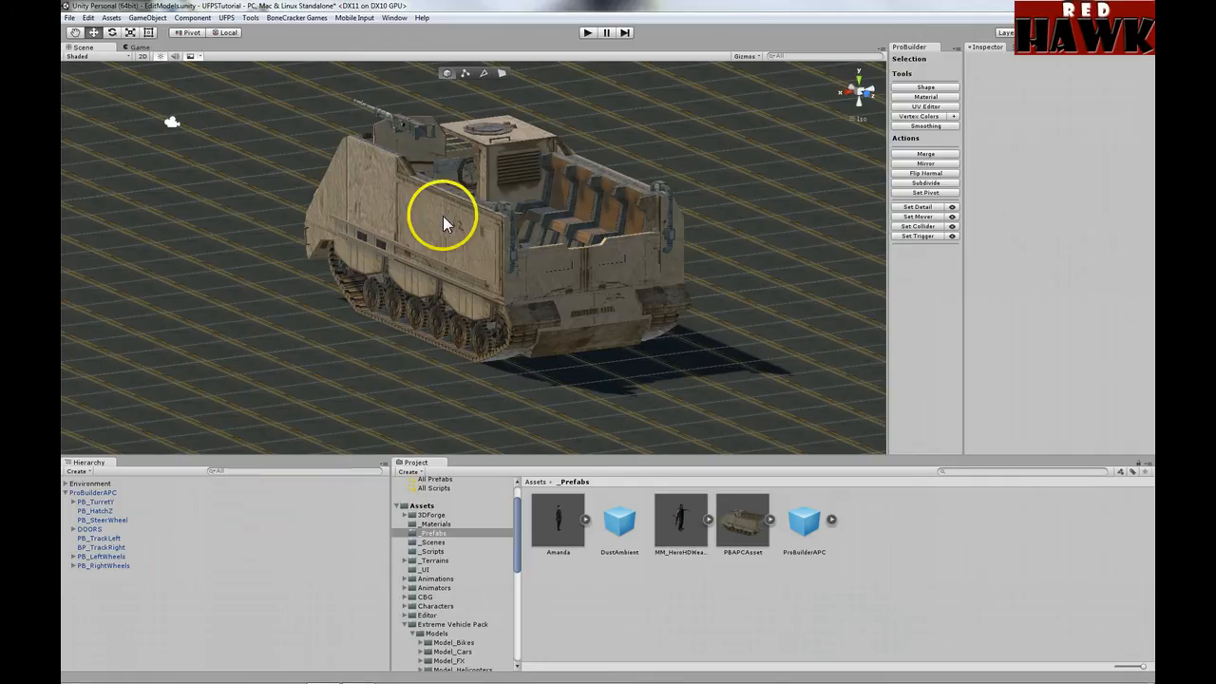
Step: Swivel PB_TurretY around Y, reset it to 0, and expand its nested parts
click(102, 501)
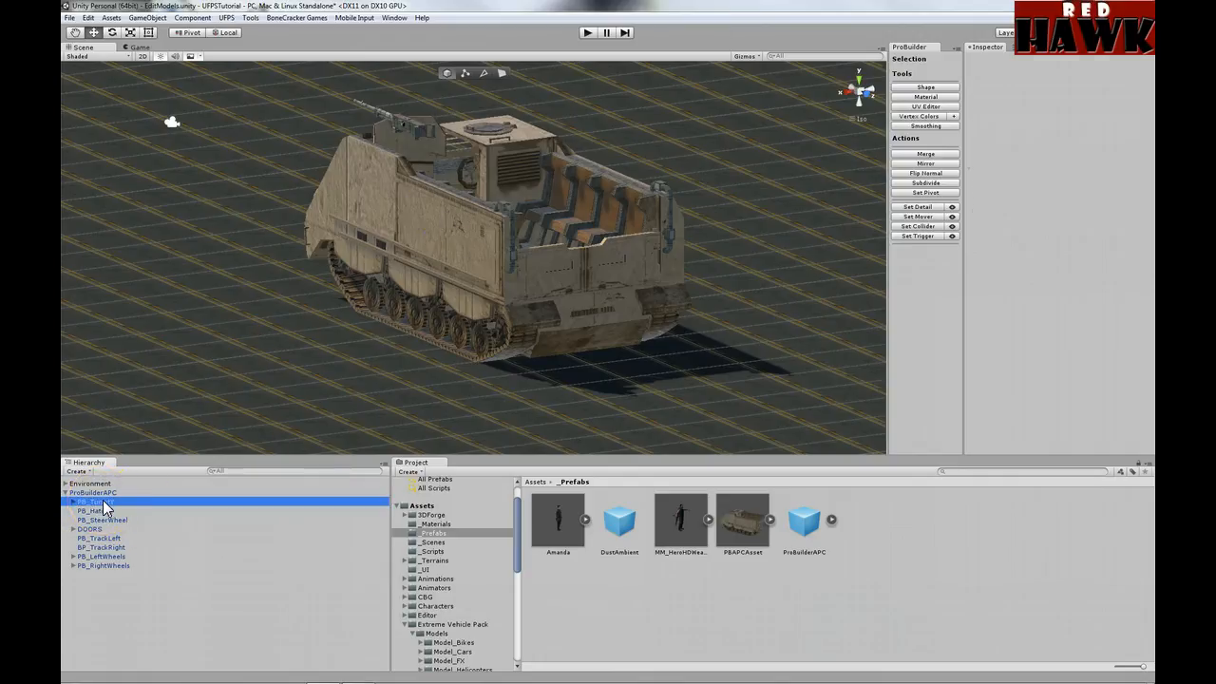
alt+drag(512, 275, 467, 339)
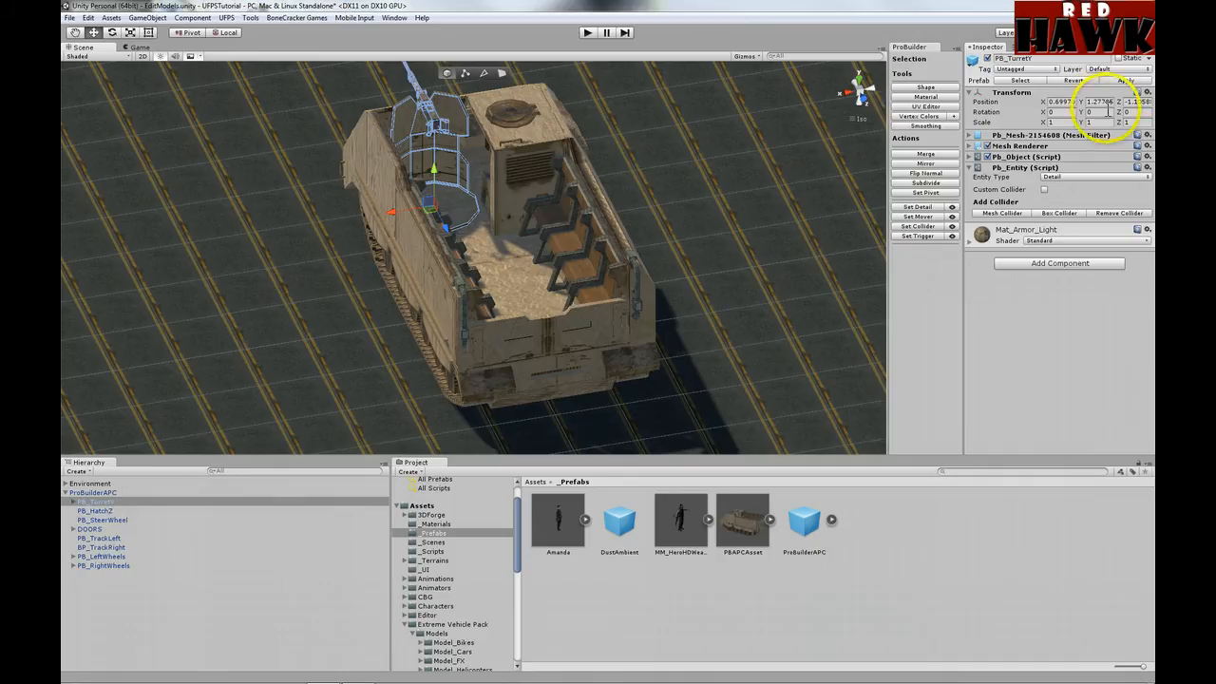
drag(1084, 113, 523, 110)
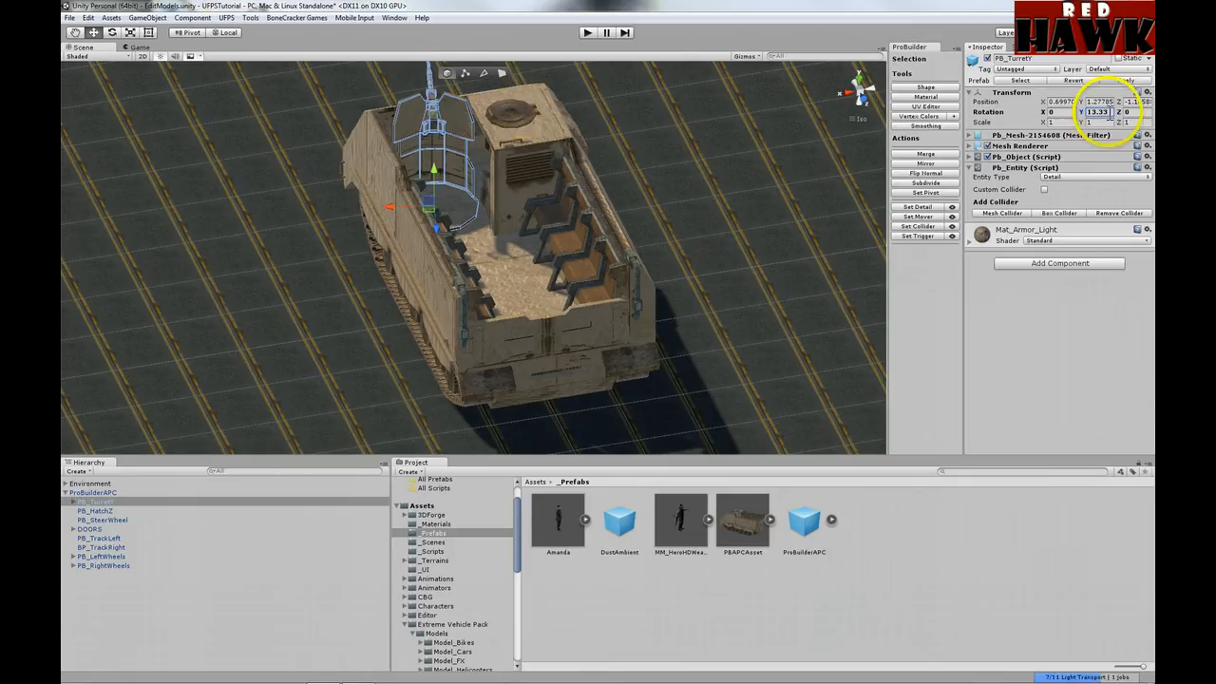
text(0)
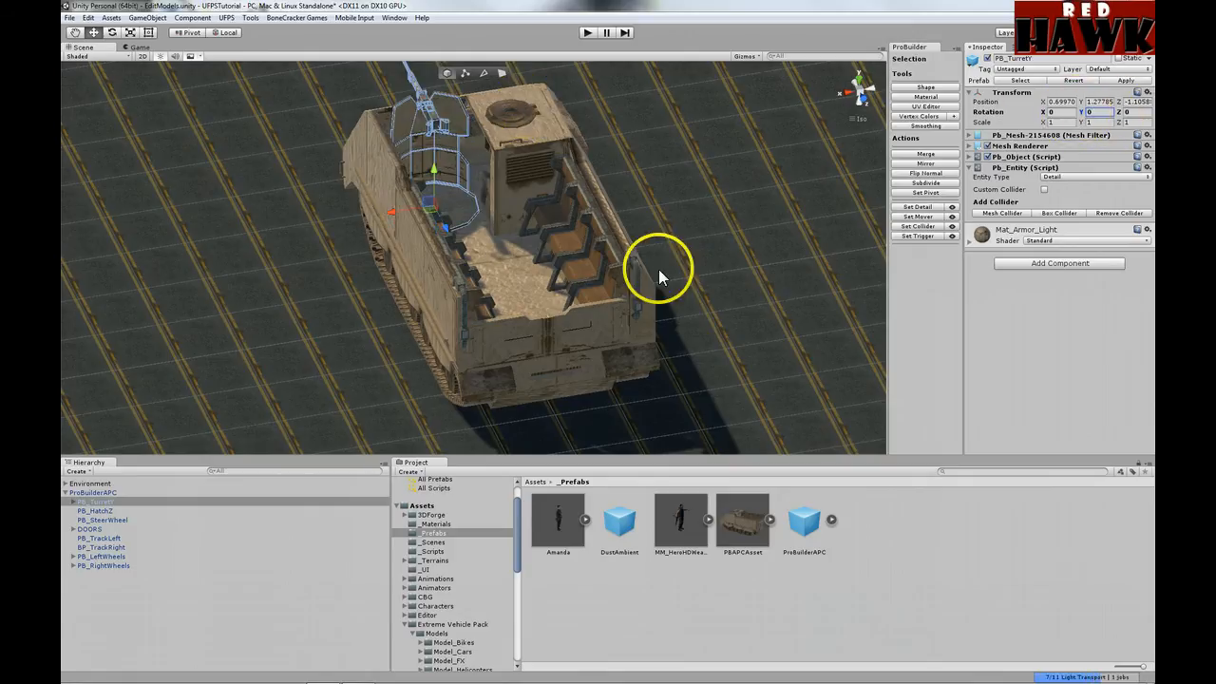
click(74, 502)
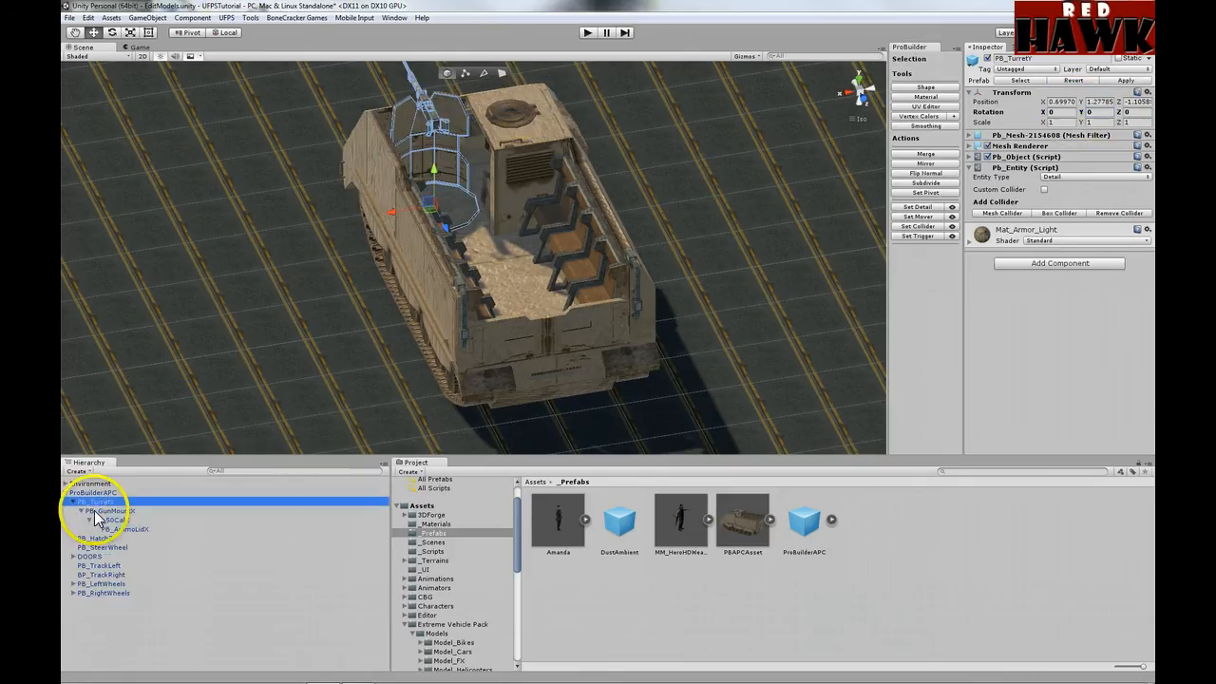
click(107, 512)
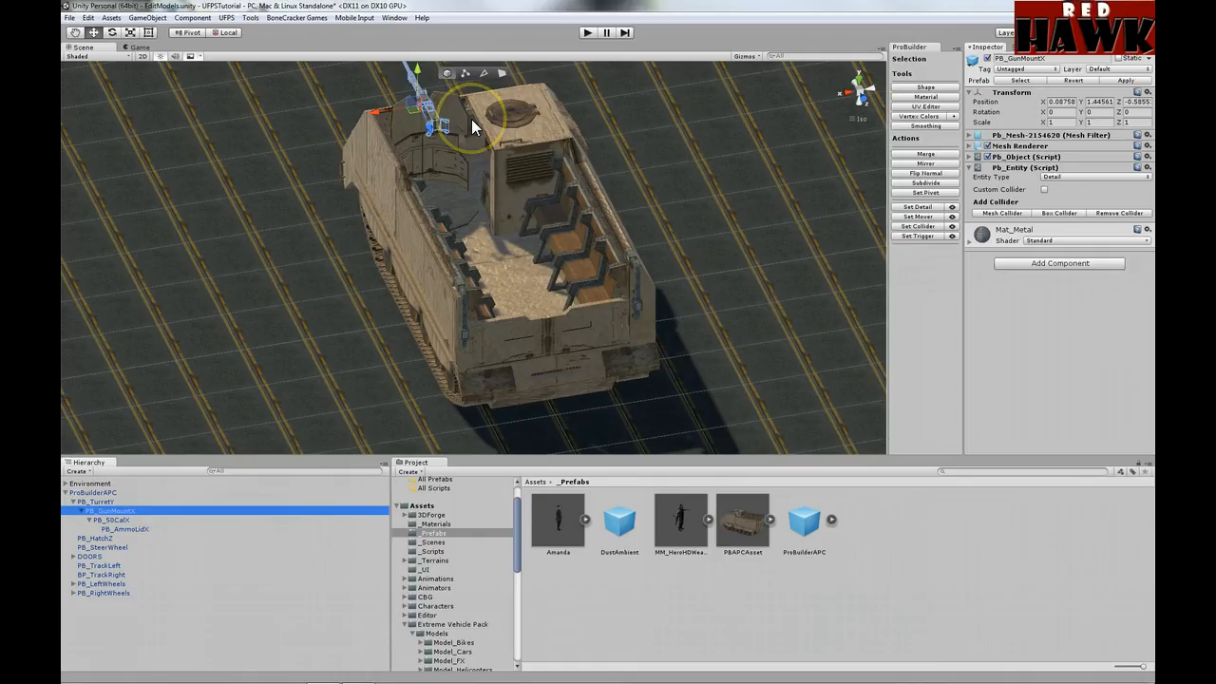
key(f)
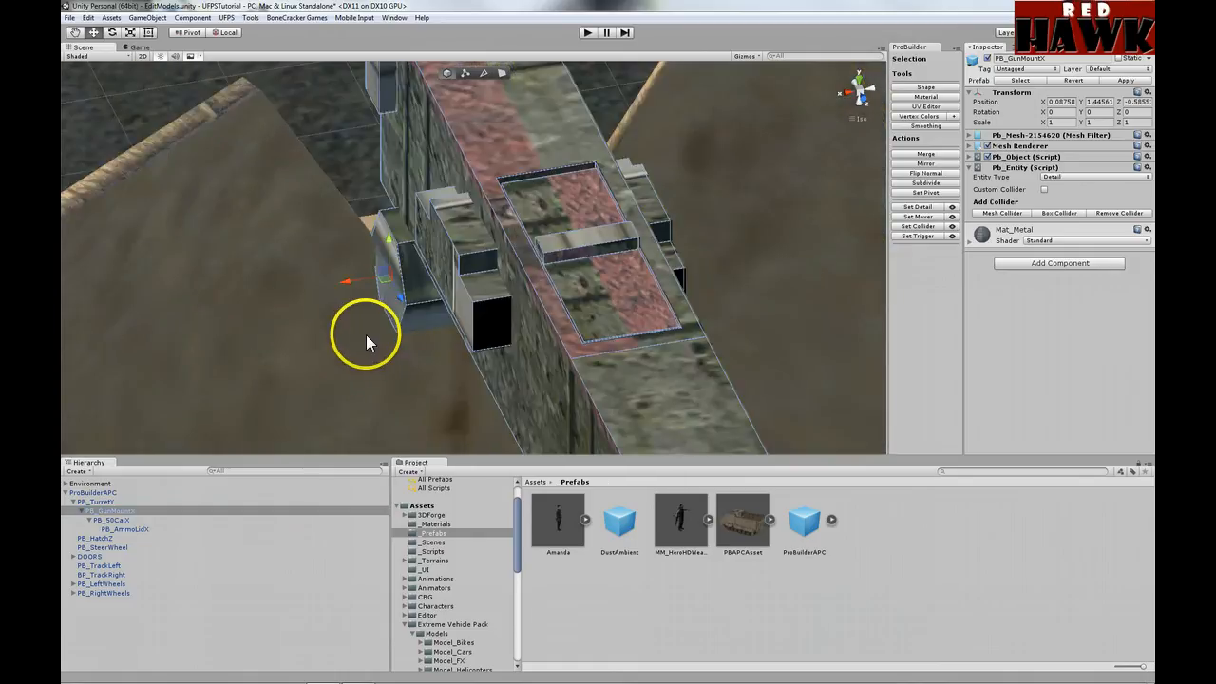
click(108, 522)
key(f)
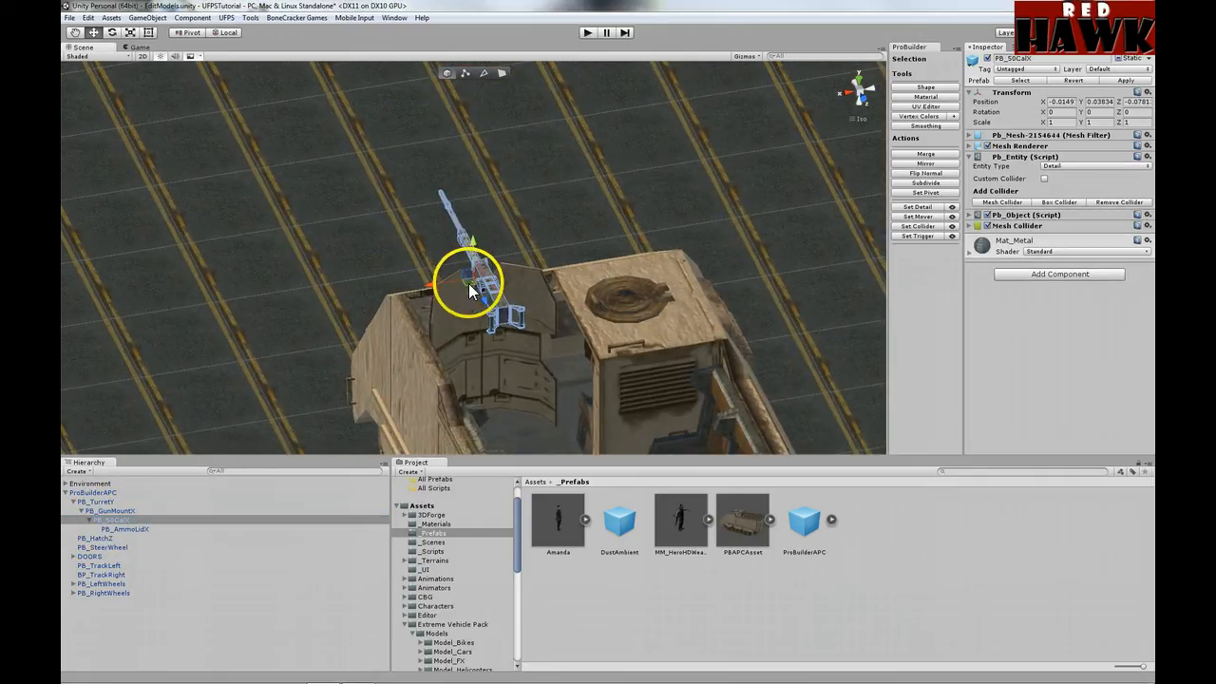
scroll(468, 283, up, 3)
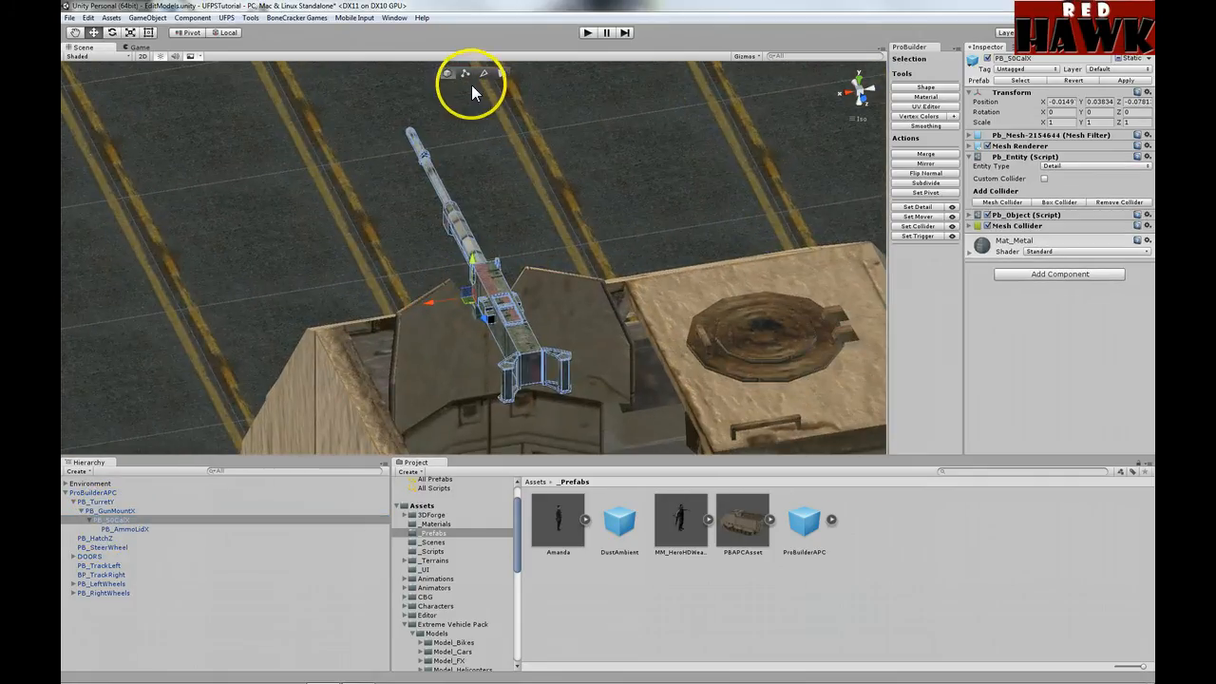
click(465, 72)
scroll(435, 323, up, 2)
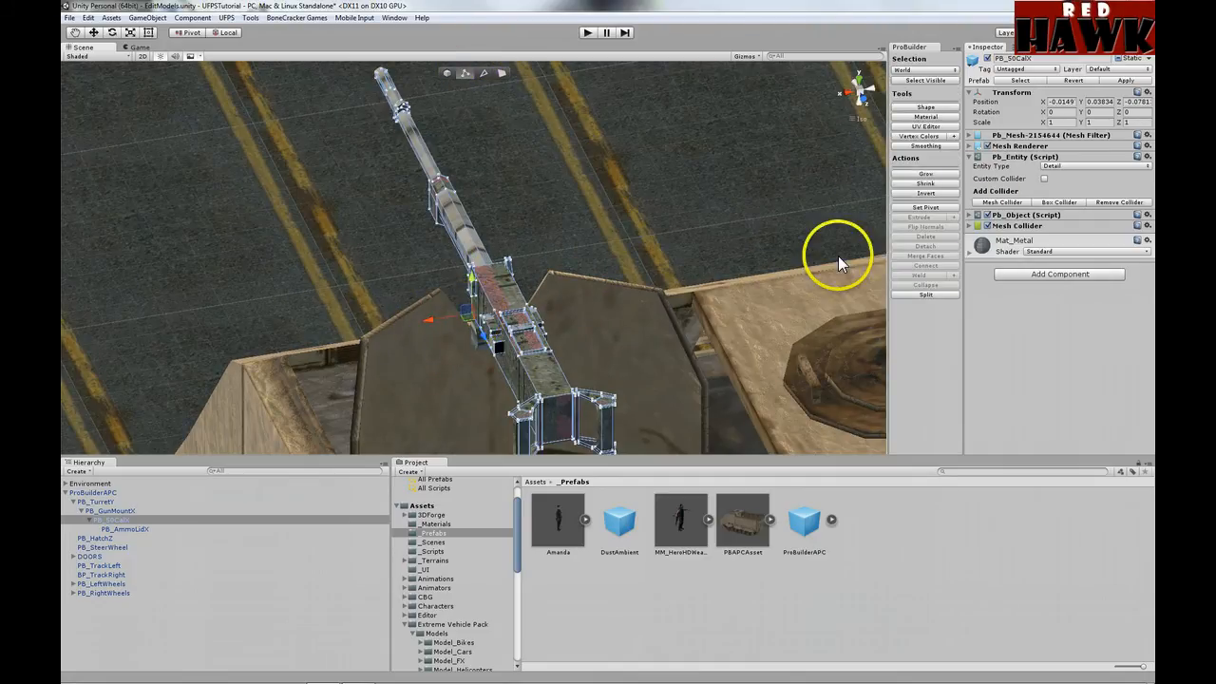
click(446, 73)
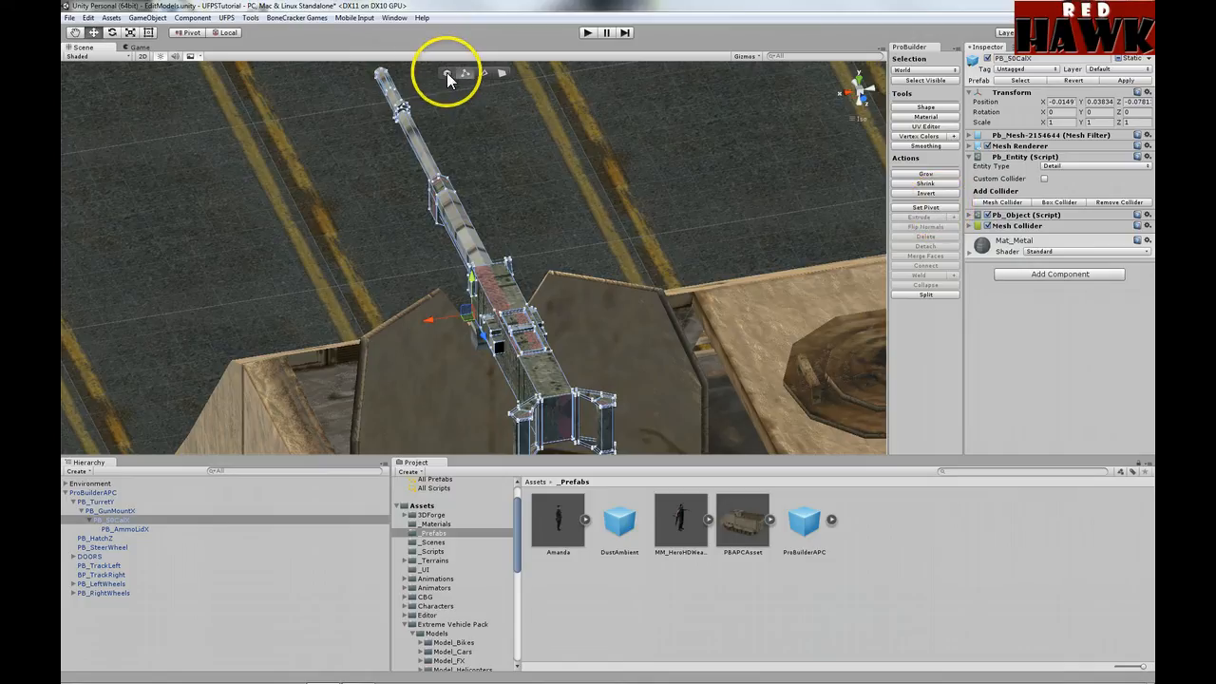
click(125, 529)
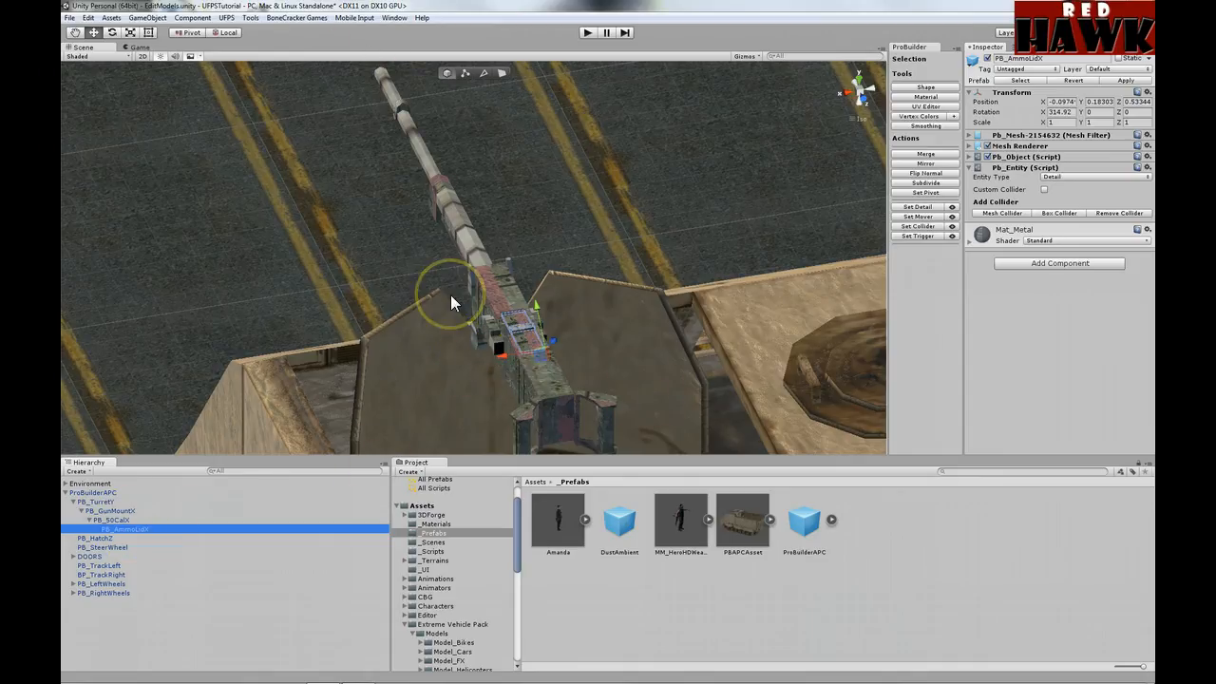
click(969, 157)
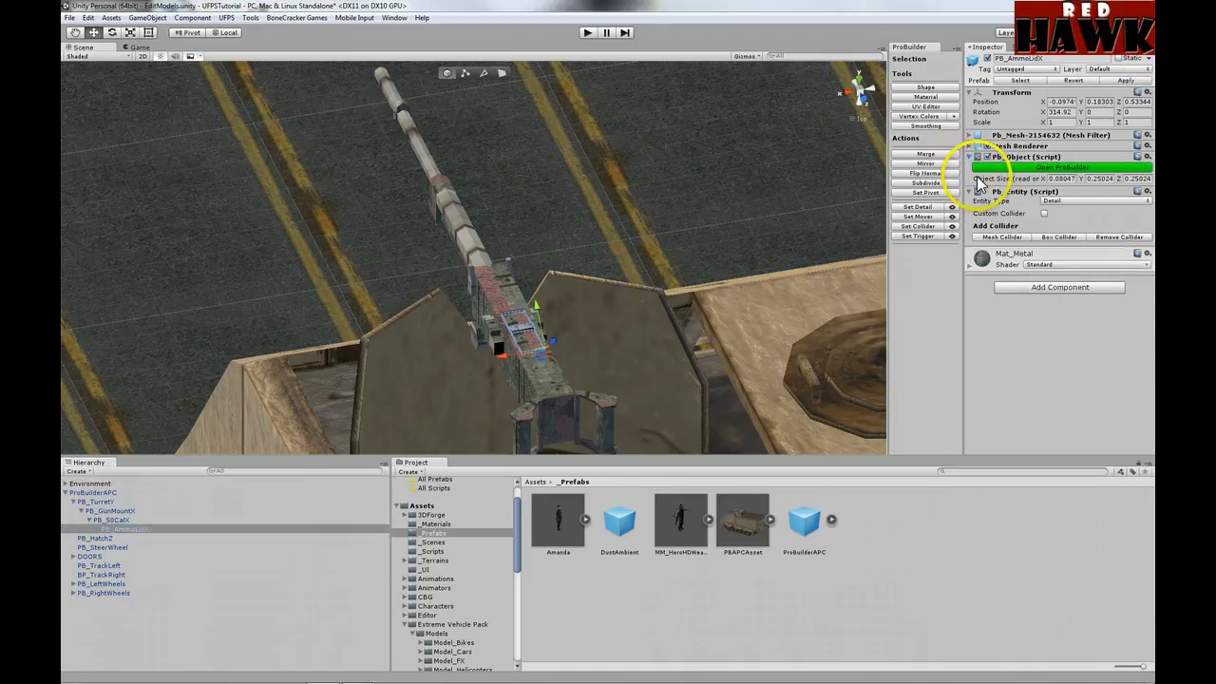
click(969, 157)
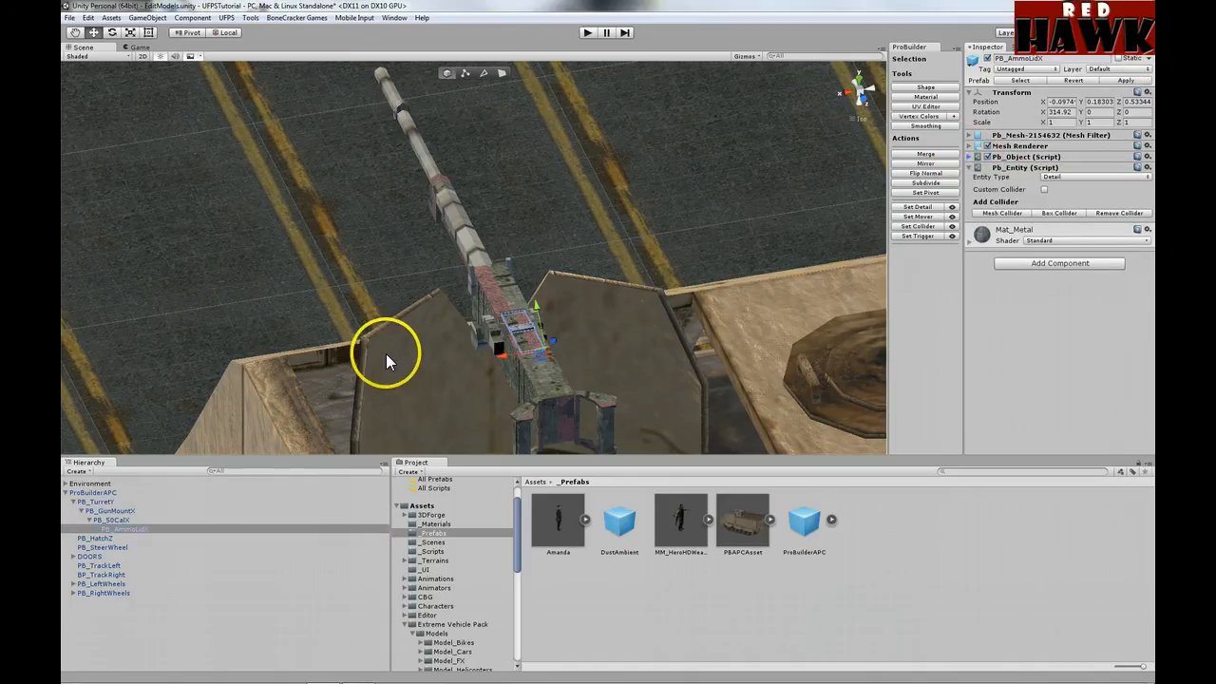
click(82, 512)
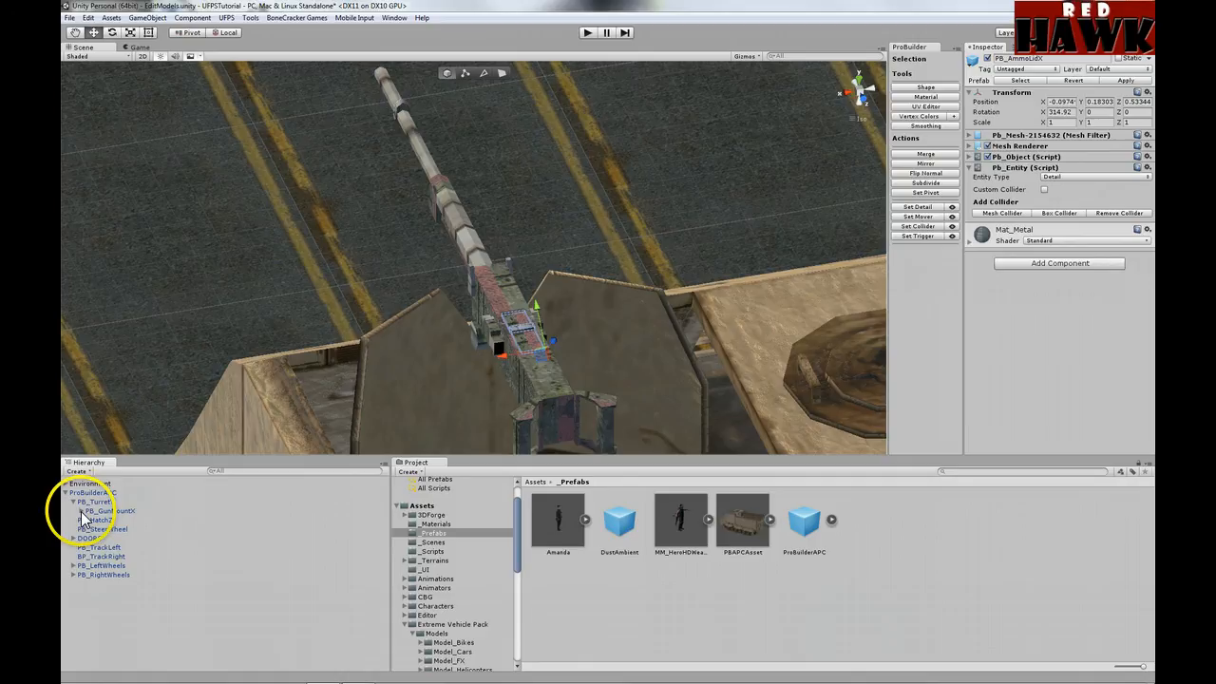
click(73, 500)
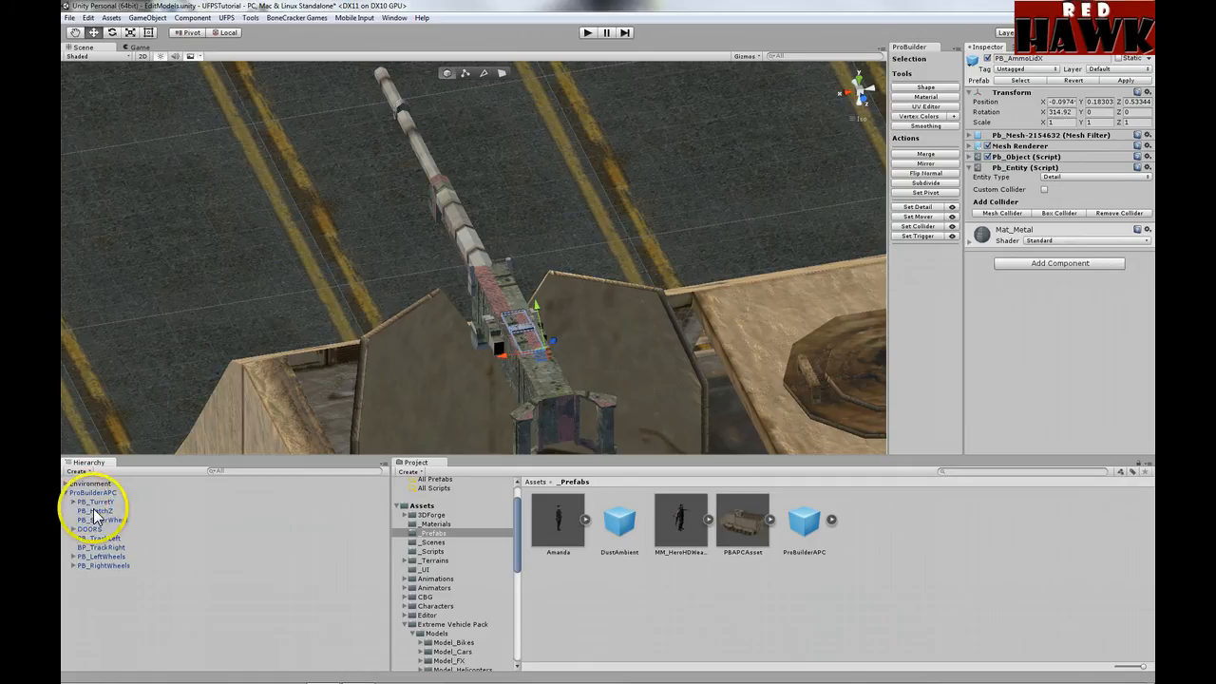
Step: Focus on PB_HatchZ and swing it to Rotation Z 90, then back to 0
click(93, 510)
key(f)
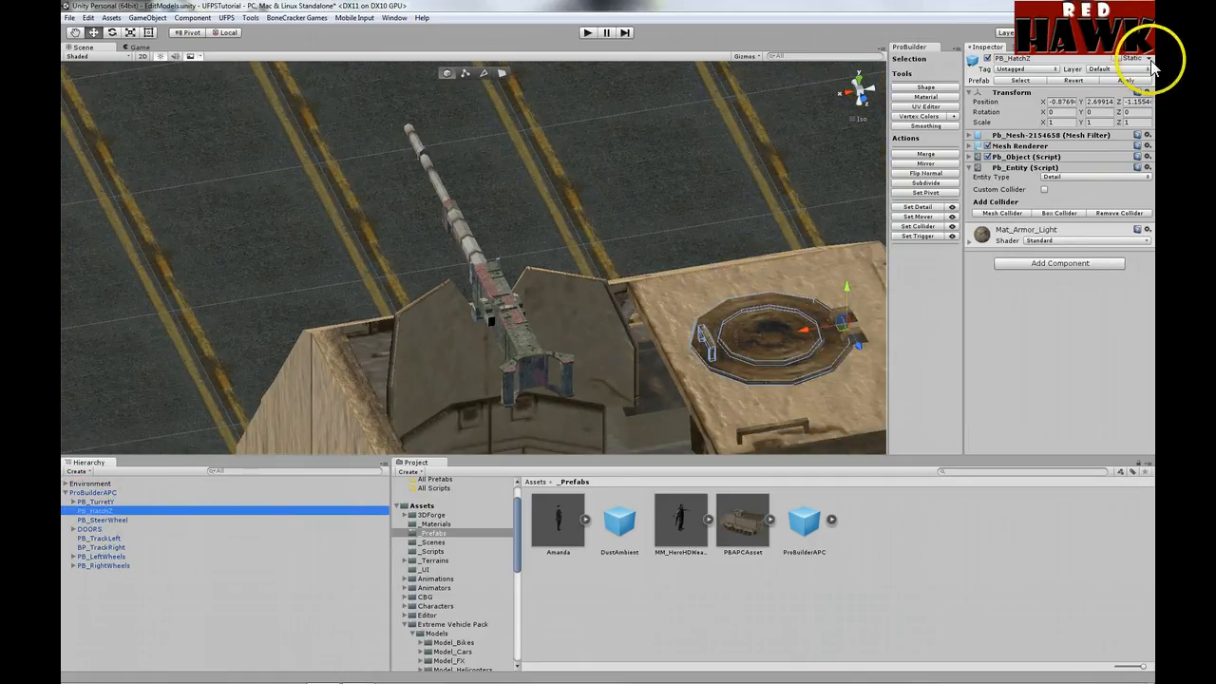
click(1131, 111)
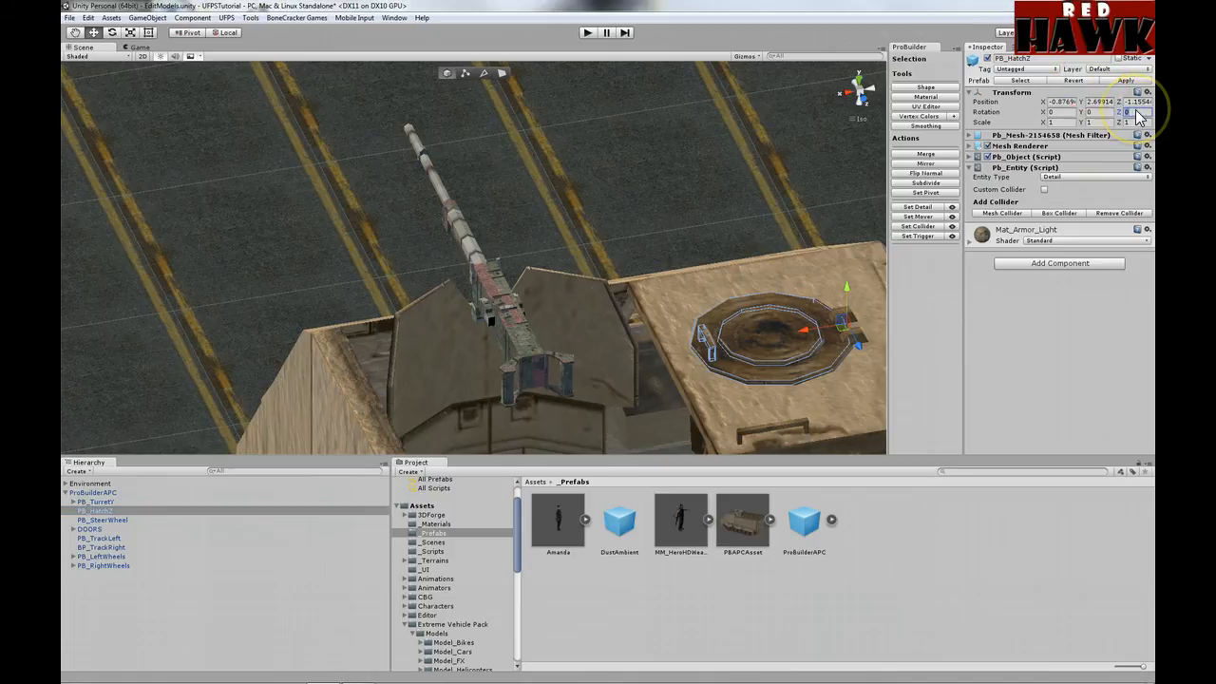
text(90)
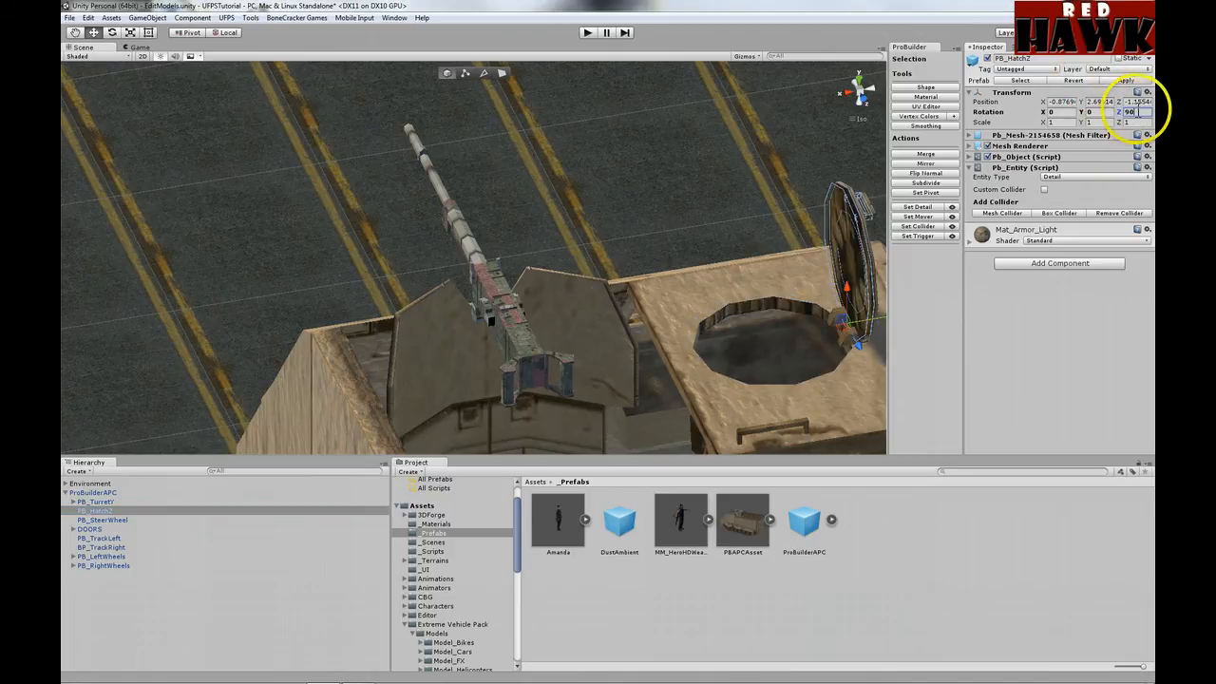
drag(1137, 111, 1116, 112)
text(0)
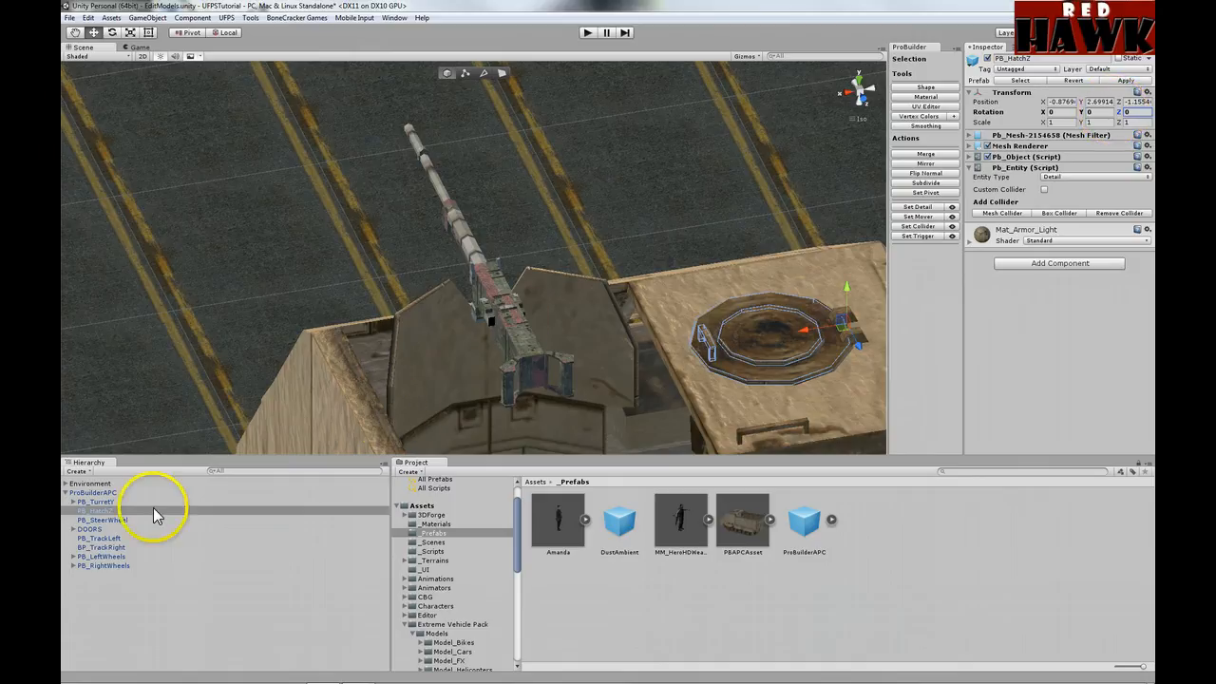
Step: Focus on PB_SteerWheel and expand DOORS to list the two rear doors
click(119, 521)
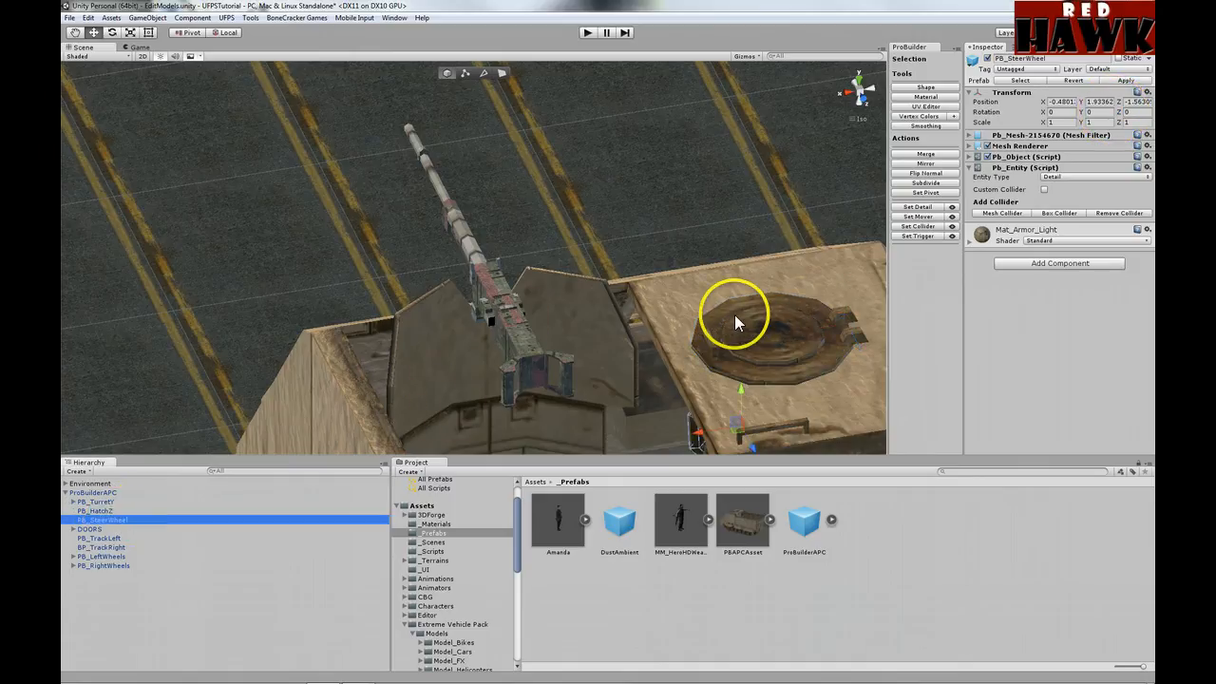
key(f)
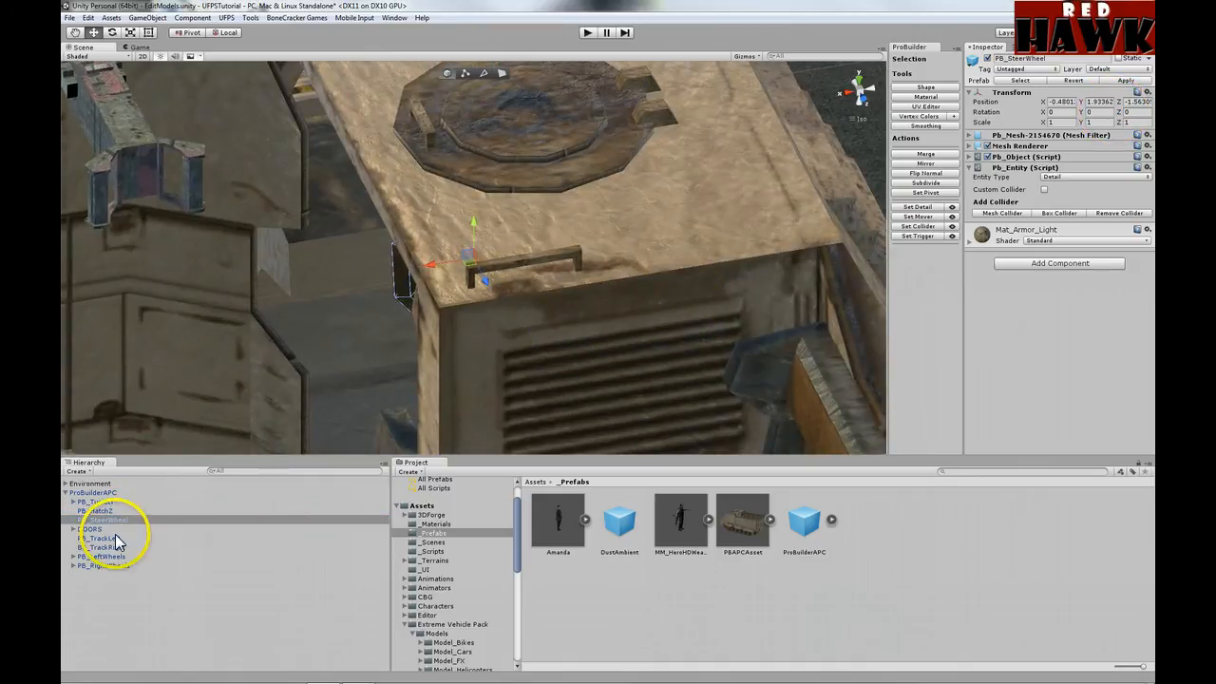
click(74, 529)
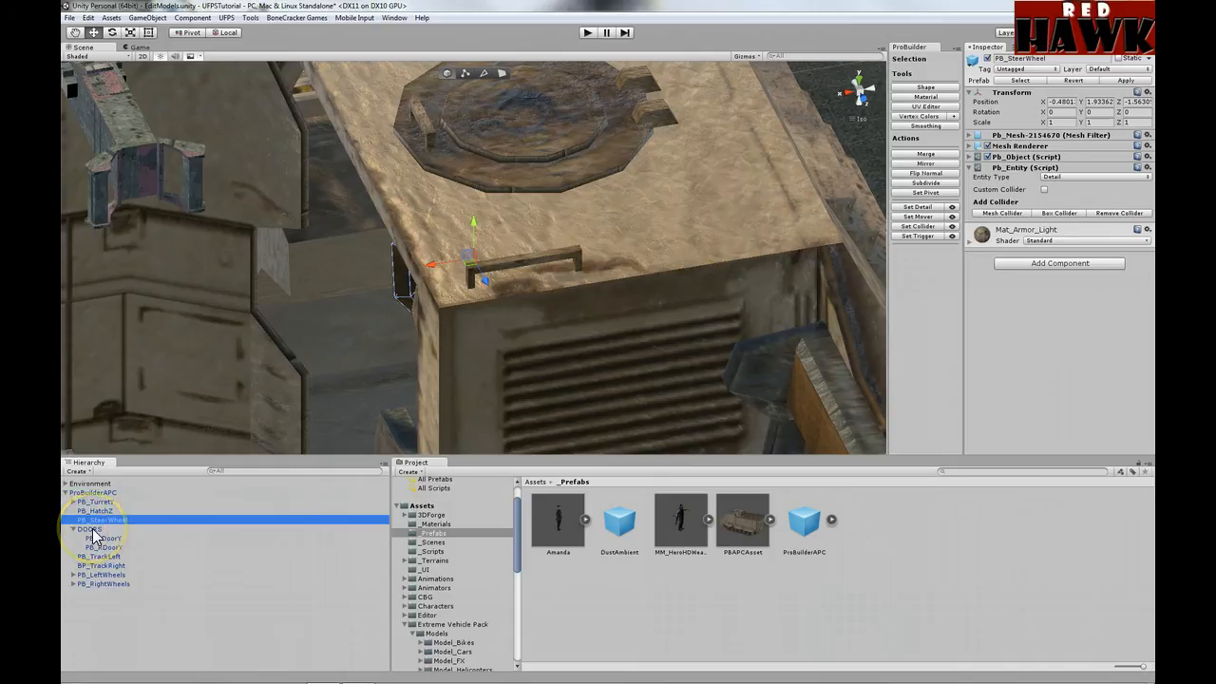
Step: Swing PB_LDoorY open to Rotation Y 45.29 and orbit around to inspect it
click(92, 530)
key(f)
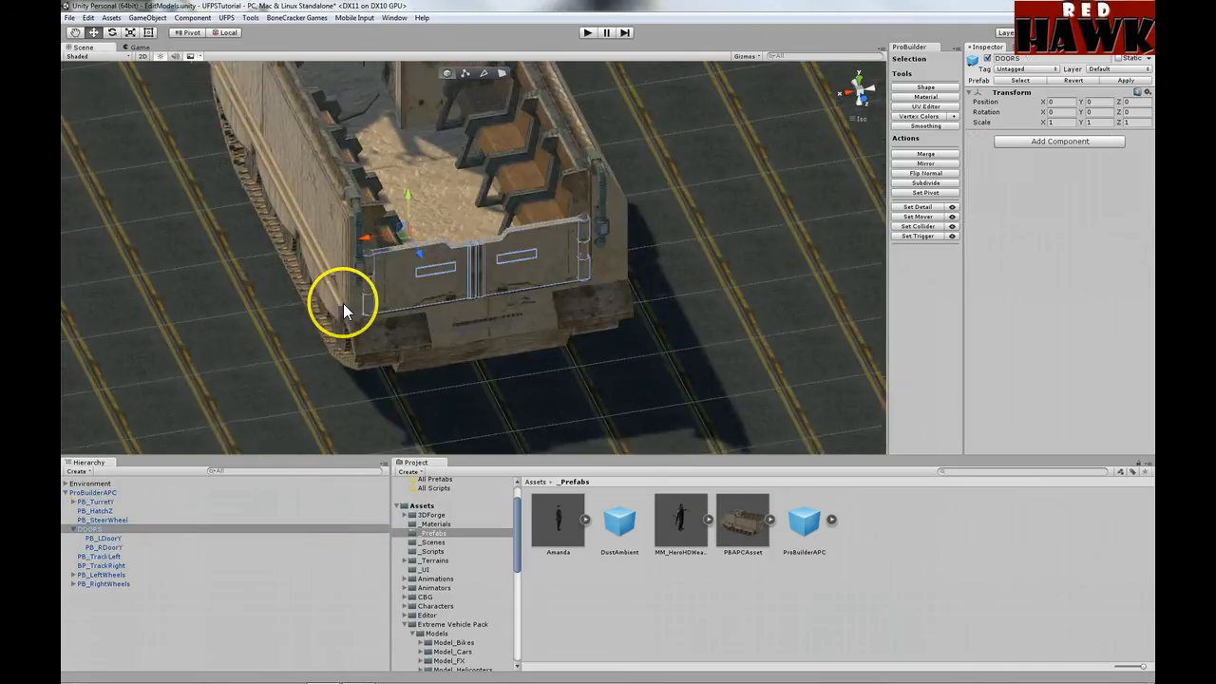
click(105, 537)
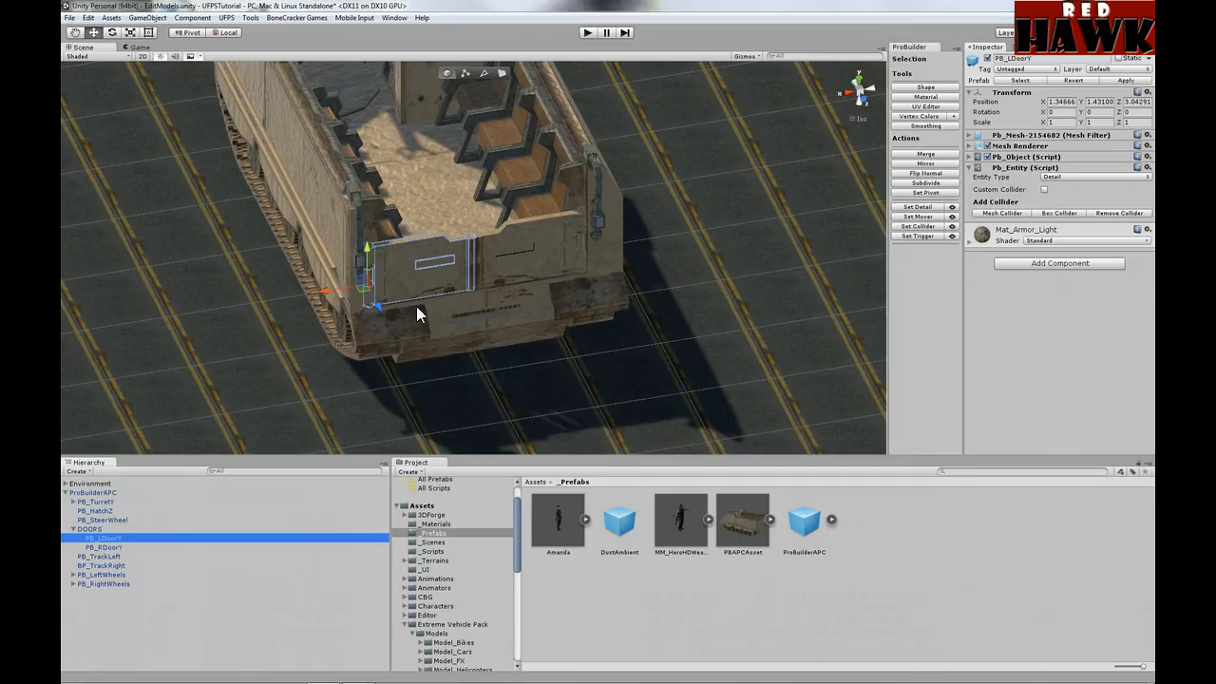
drag(1082, 111, 499, 349)
scroll(500, 350, up, 3)
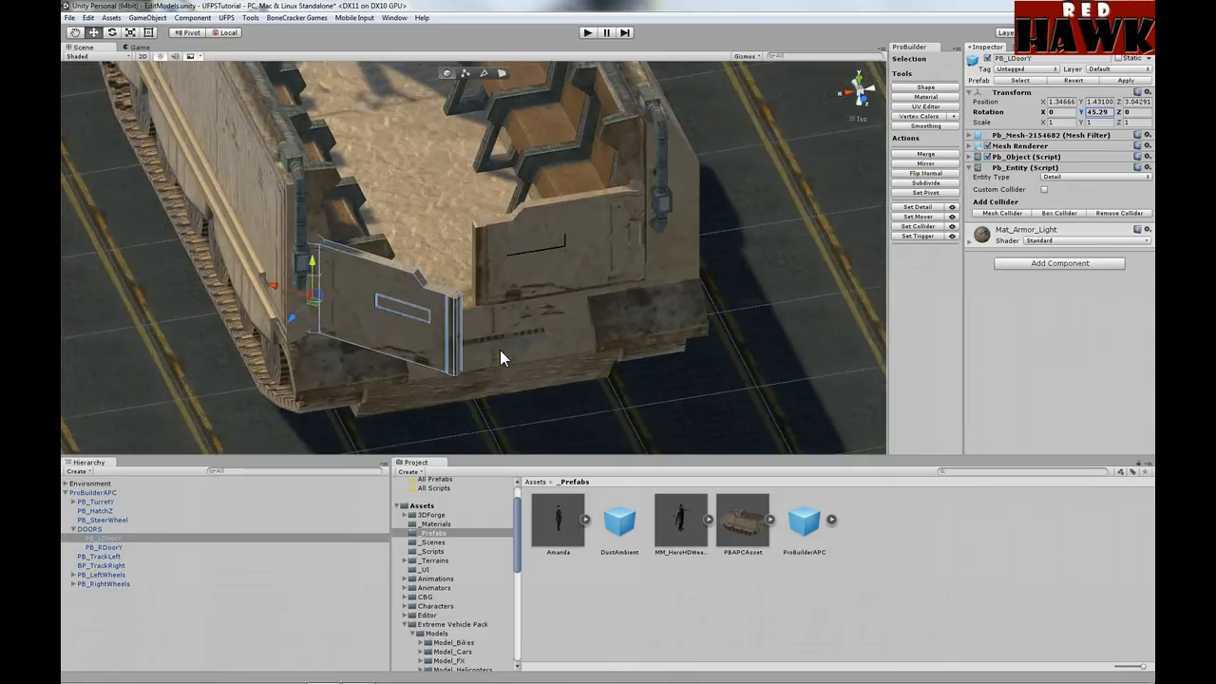
scroll(500, 349, up, 3)
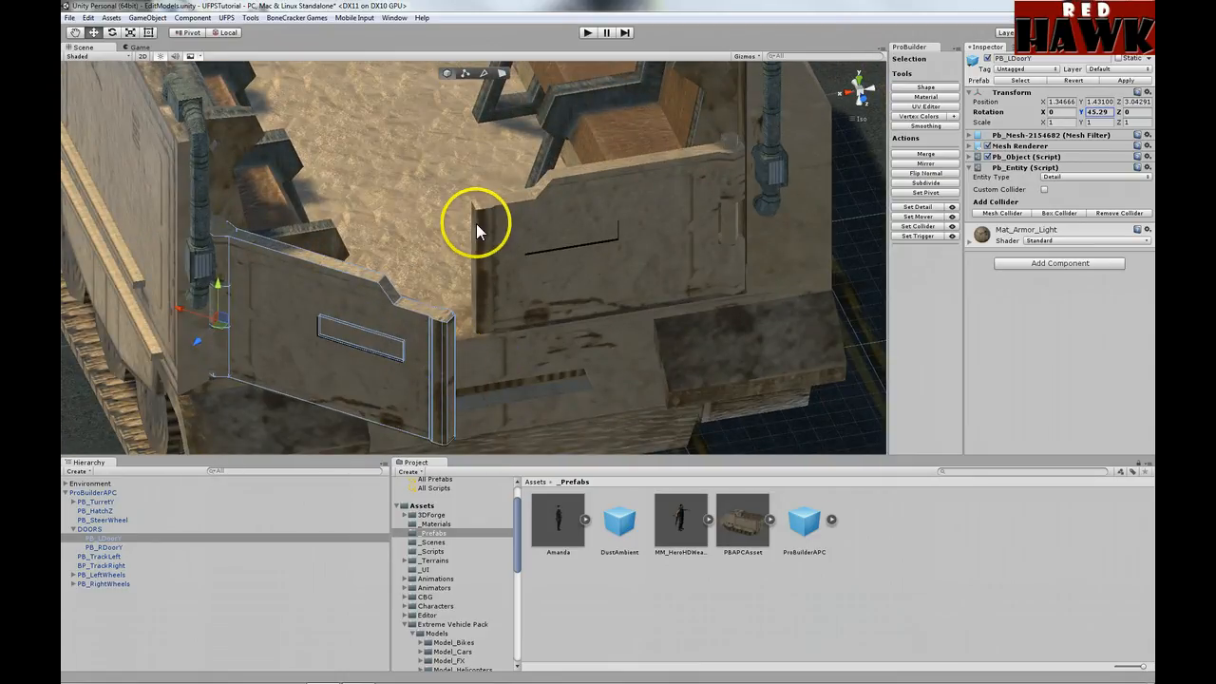
alt+drag(294, 358, 337, 249)
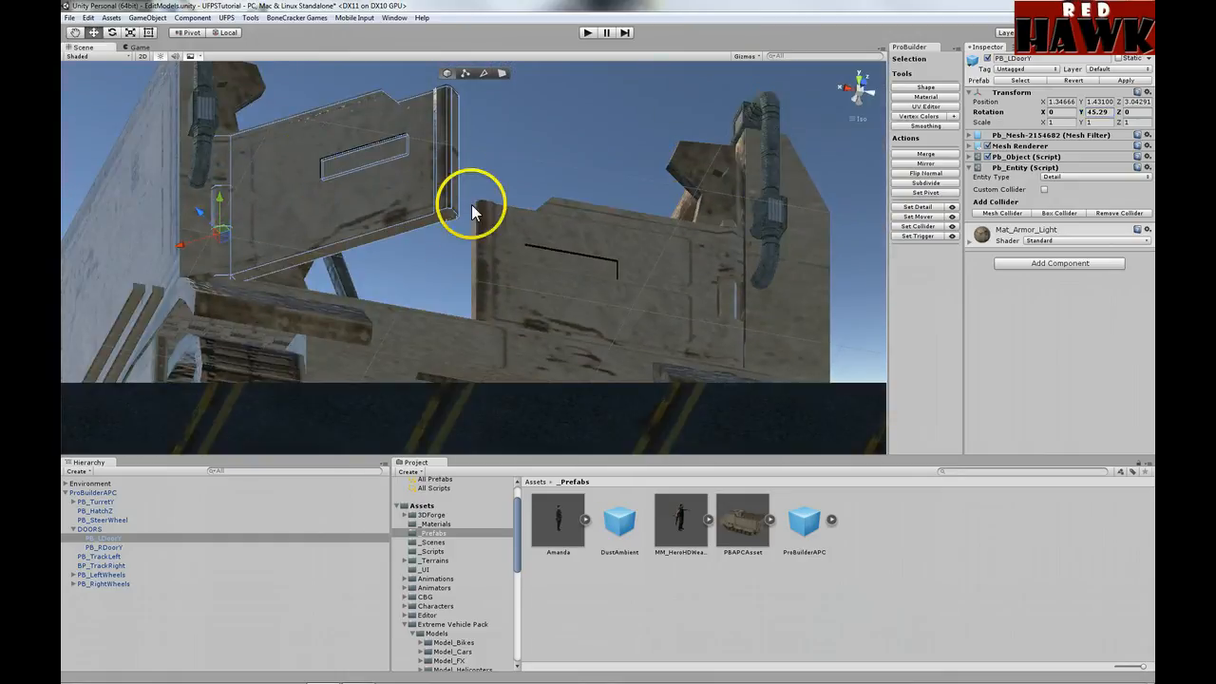
alt+drag(312, 142, 331, 333)
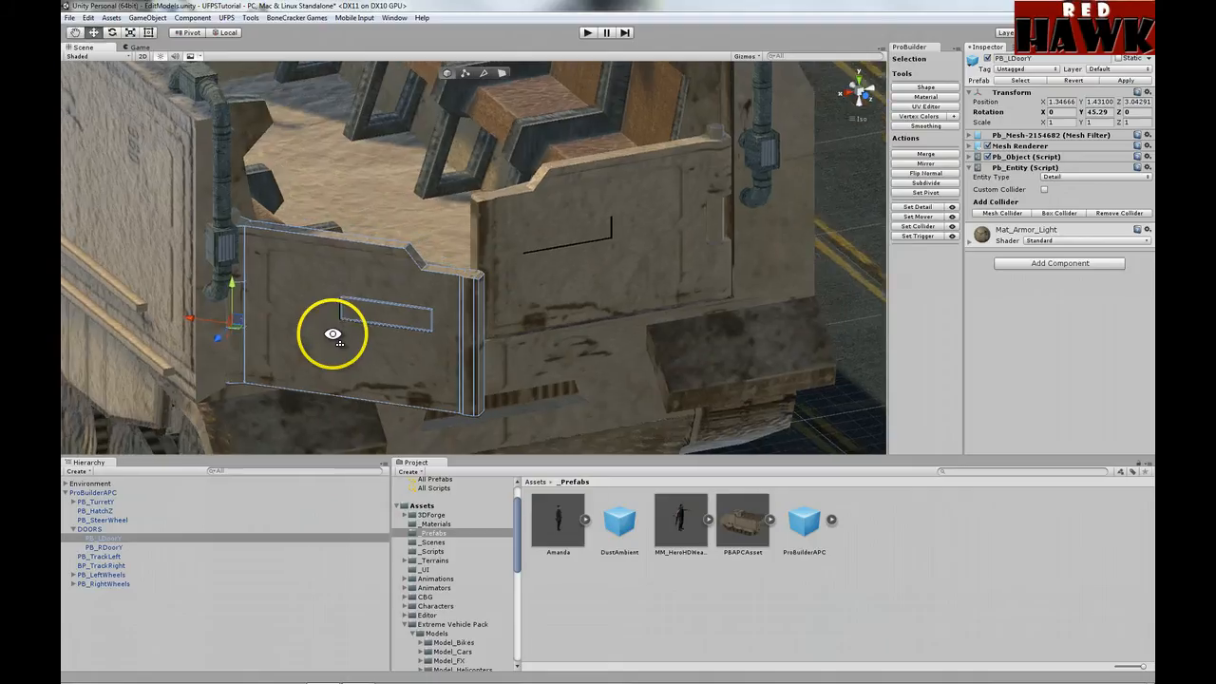
Step: Toggle face mode and back, then close PB_LDoorY by setting Rotation Y to 0
click(501, 73)
scroll(229, 346, up, 2)
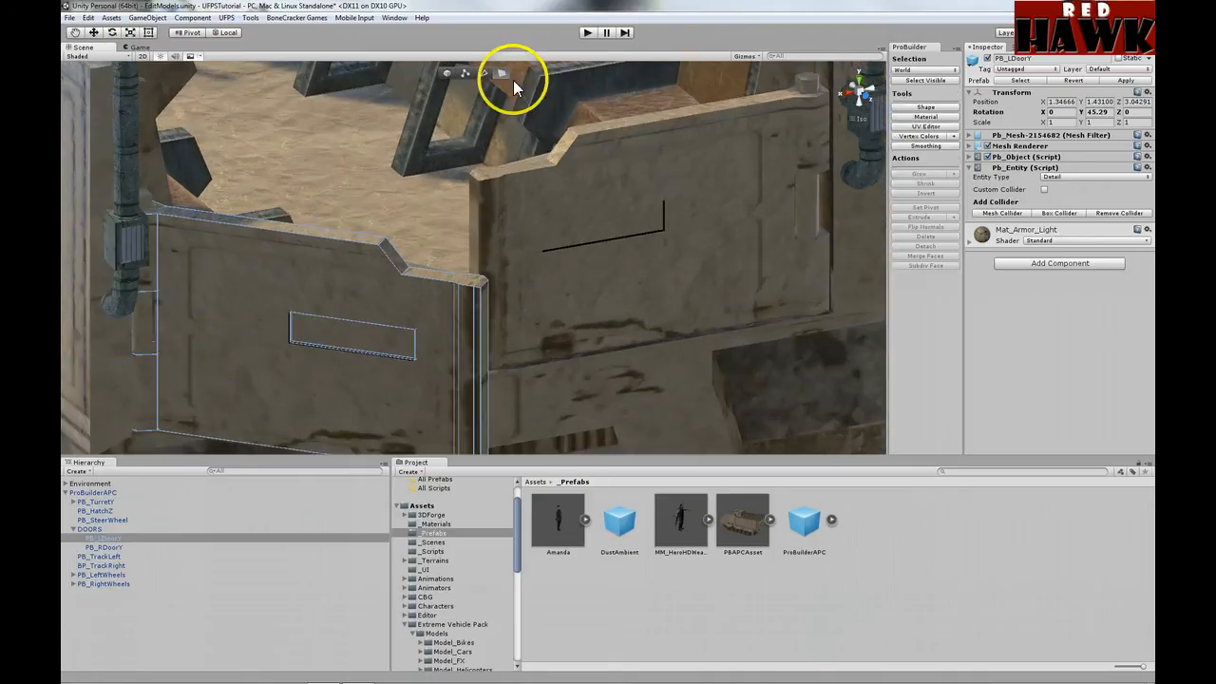
click(447, 73)
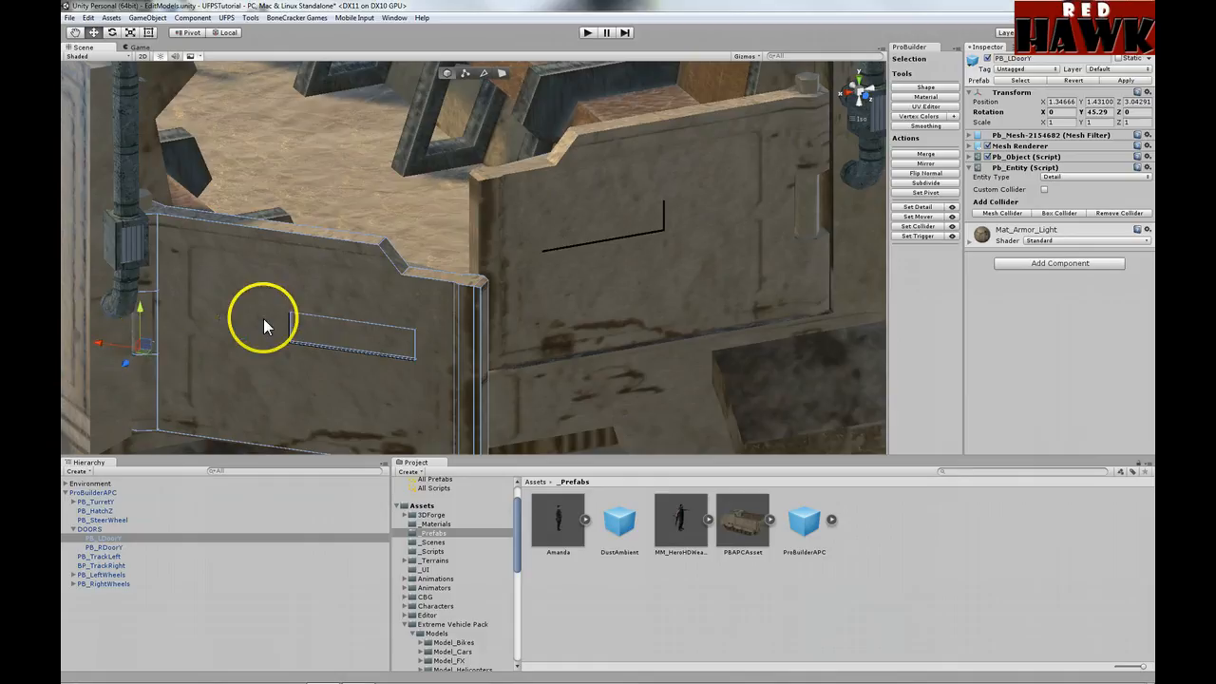
click(1097, 112)
text(0)
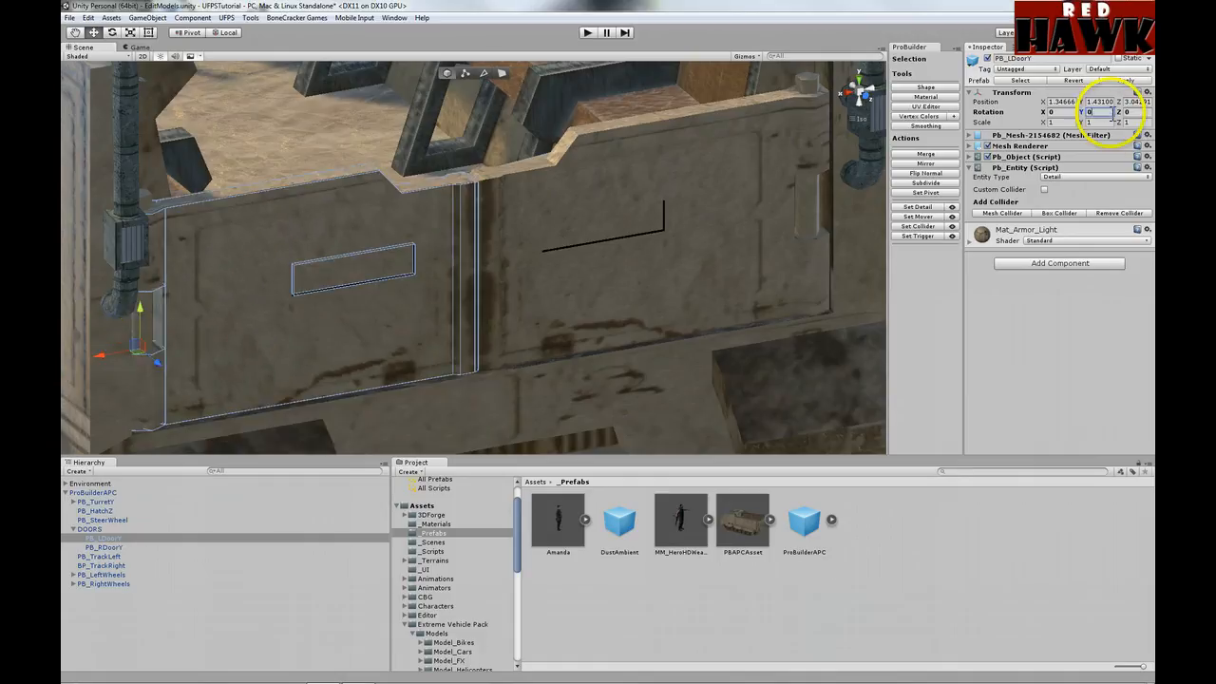
Step: Swing PB_RDoorY open to Rotation Y -11.58, then set it back to 0
double_click(105, 547)
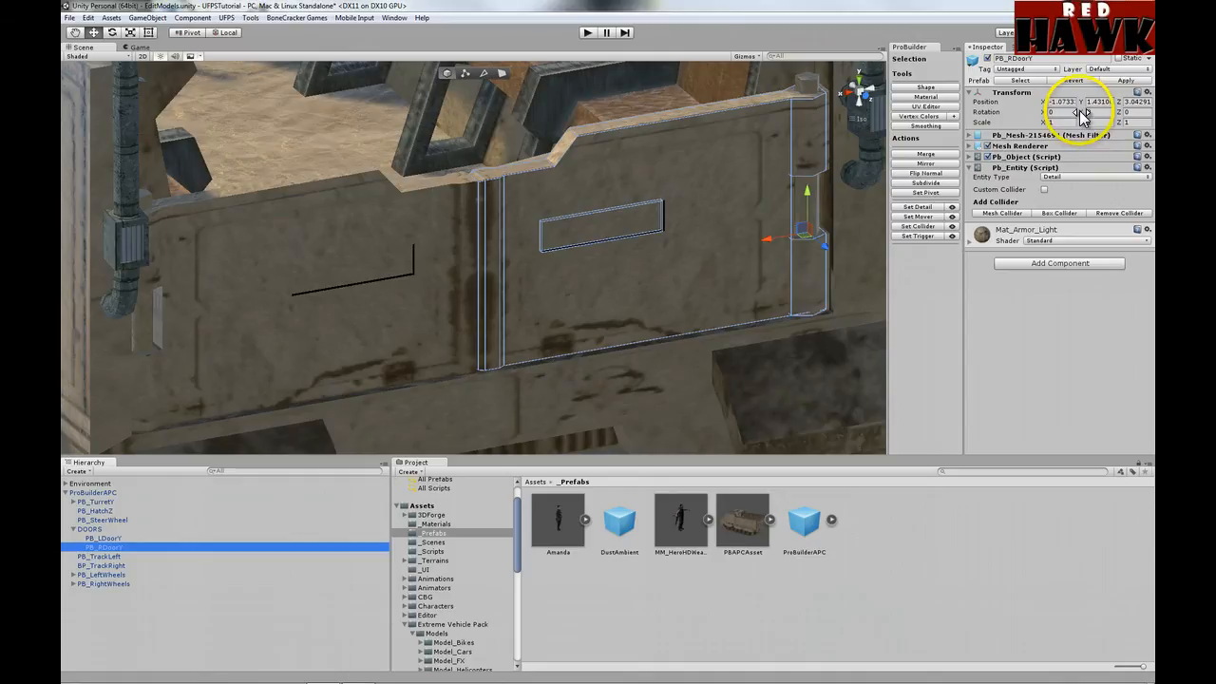
drag(1081, 112, 865, 111)
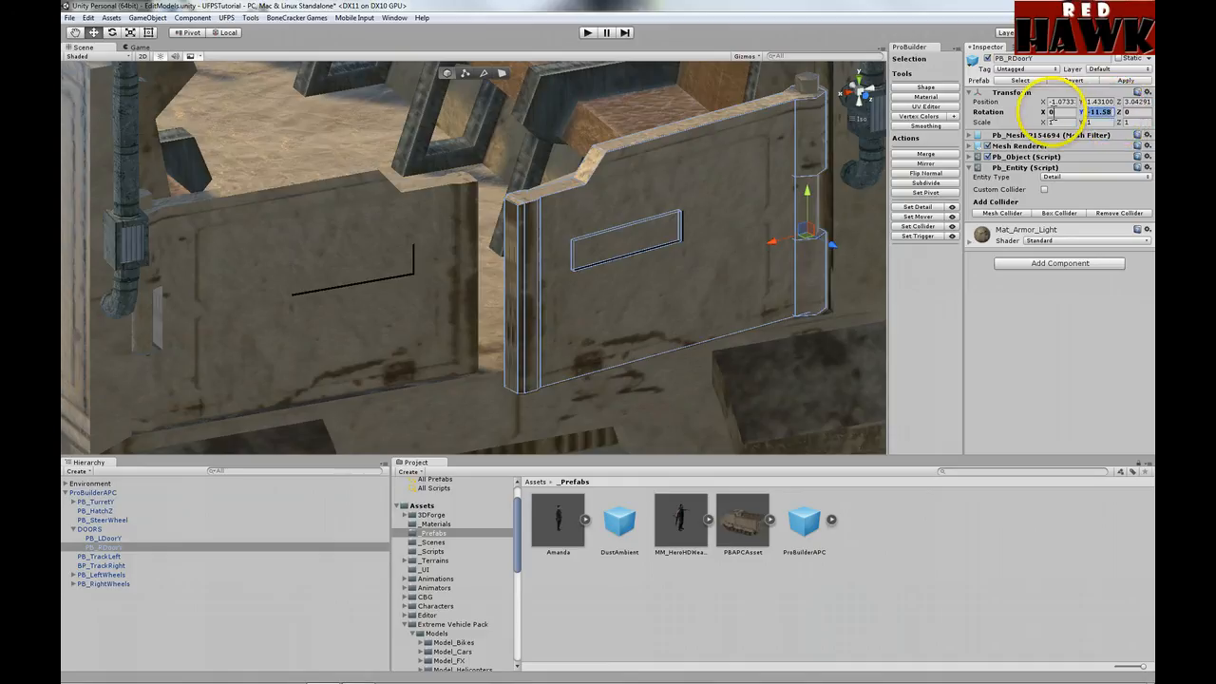
text(0)
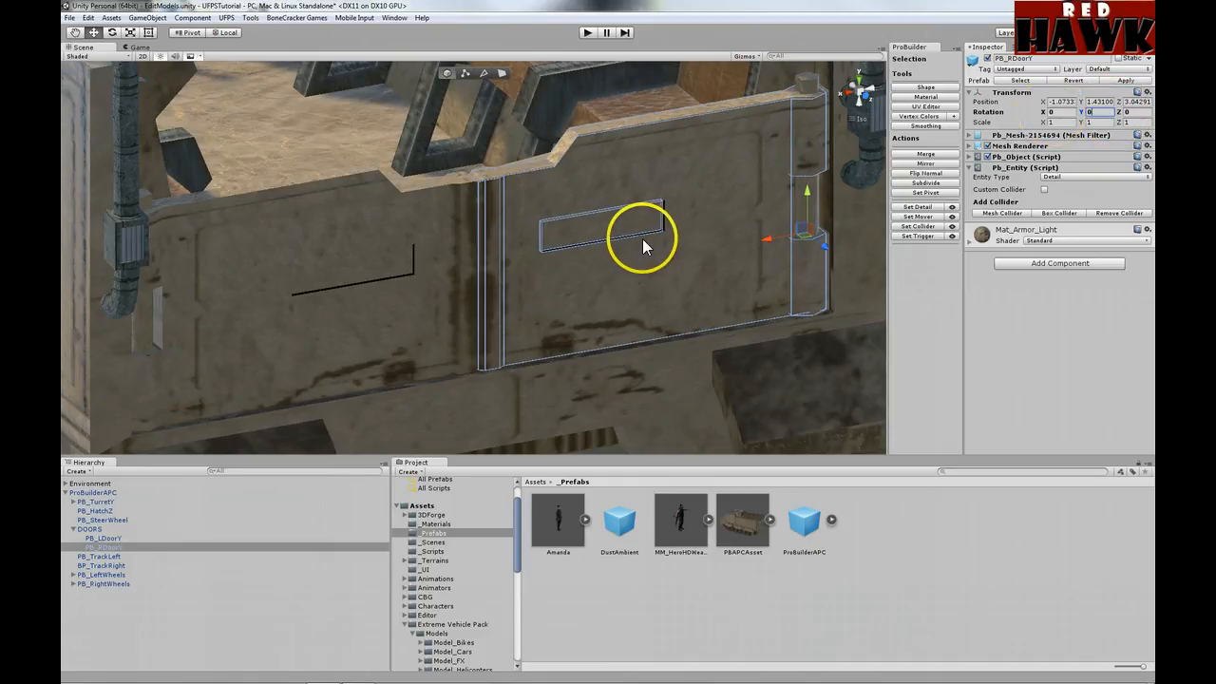
click(74, 528)
click(99, 538)
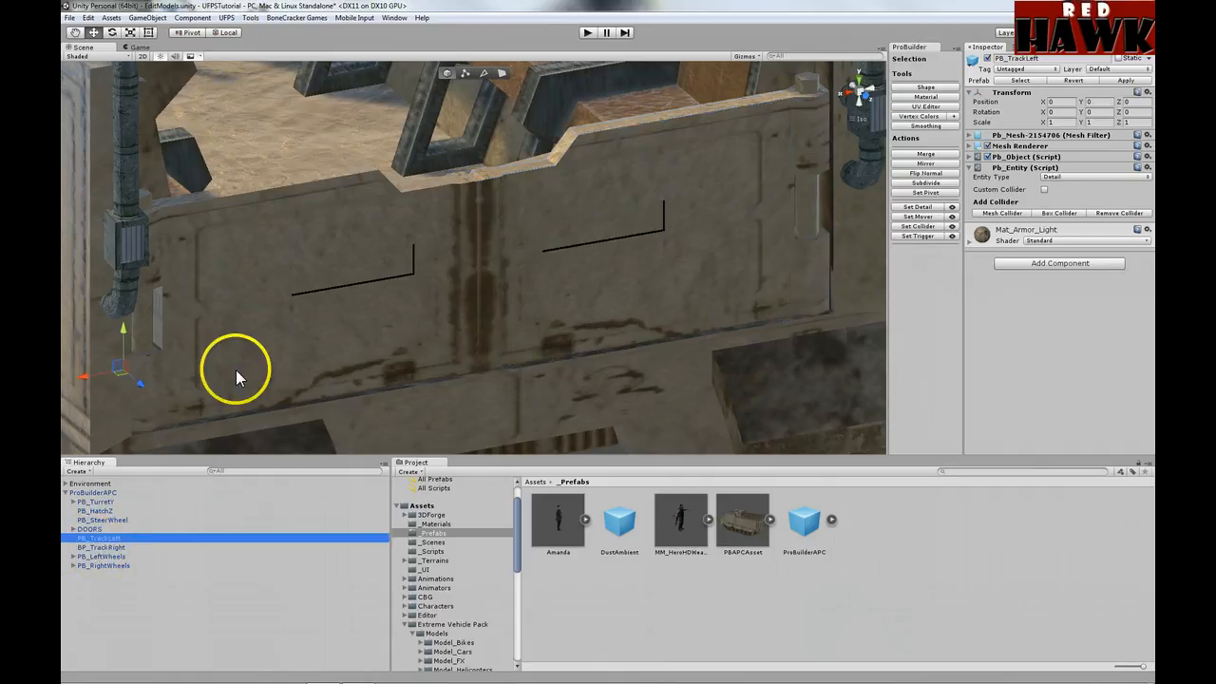
key(f)
scroll(487, 272, up, 3)
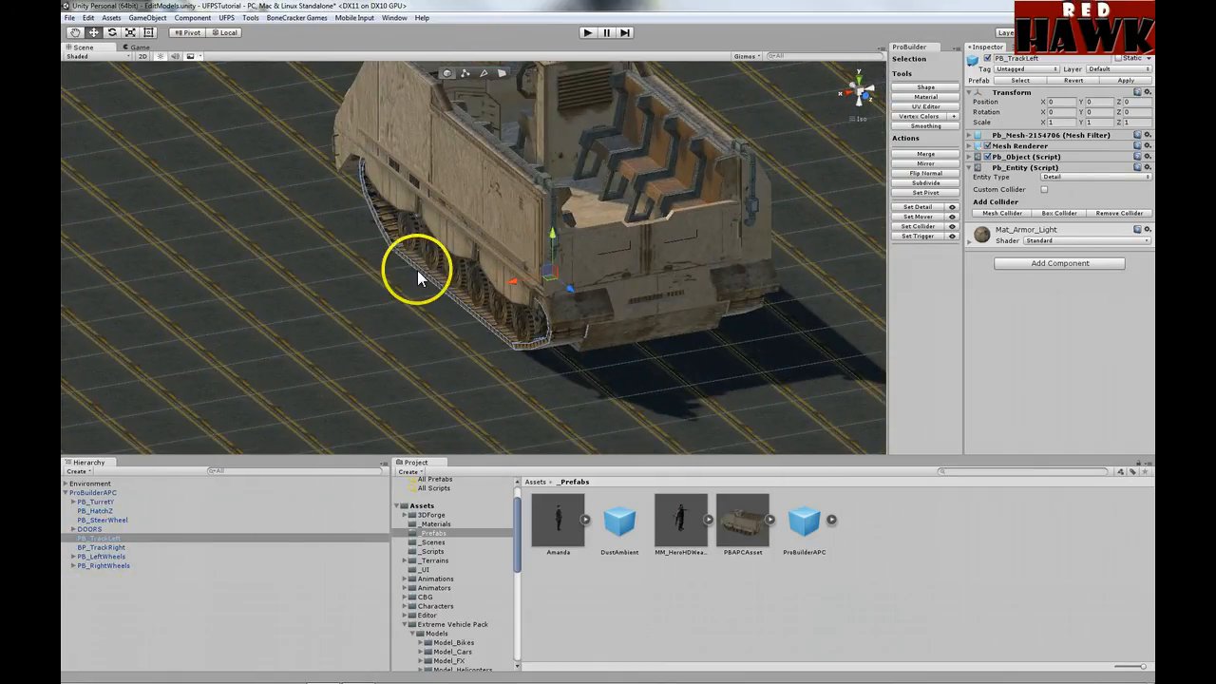
click(986, 59)
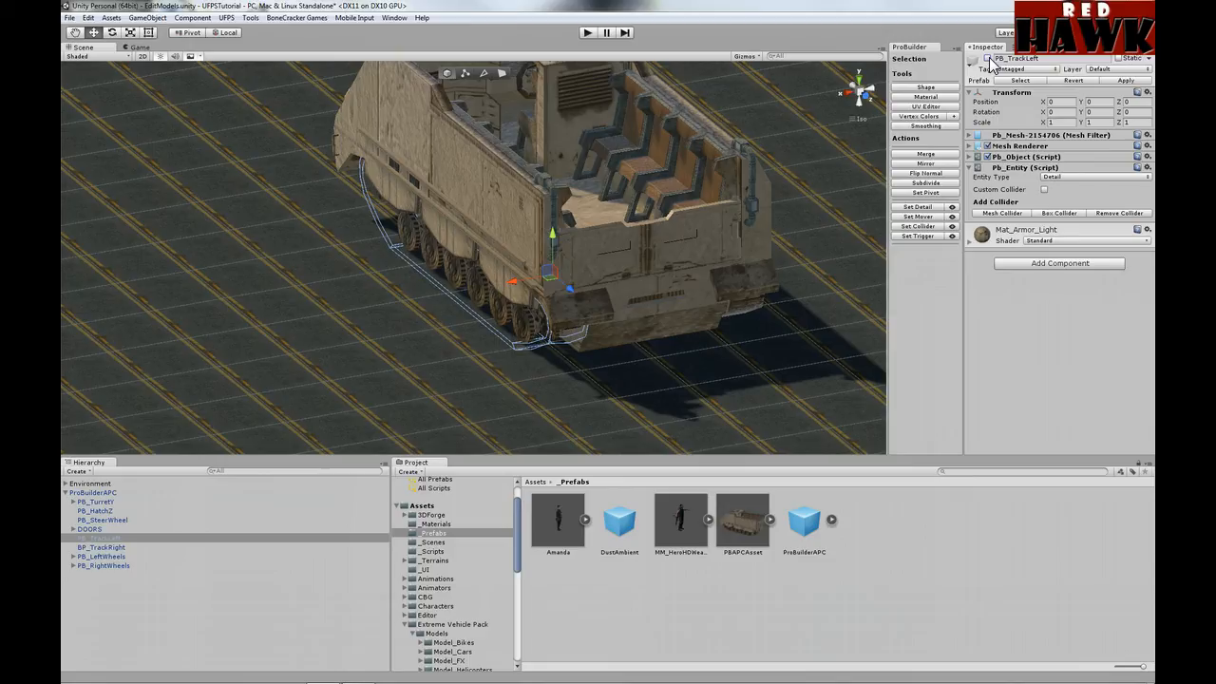
click(987, 59)
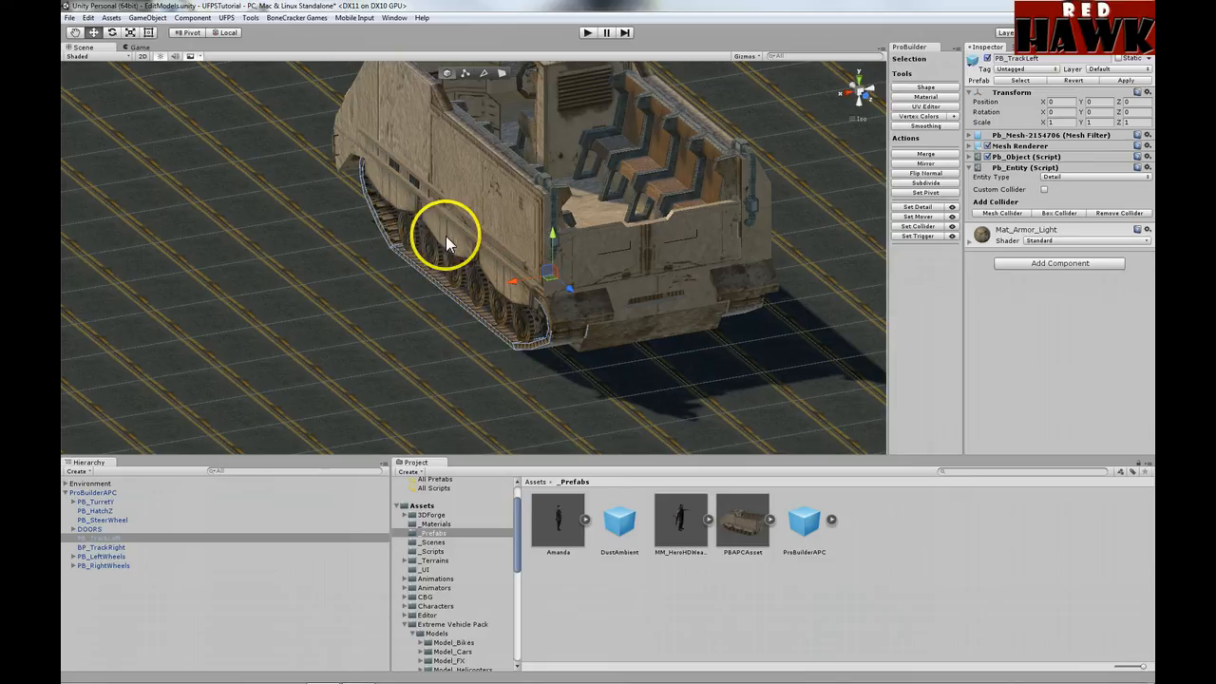
click(111, 548)
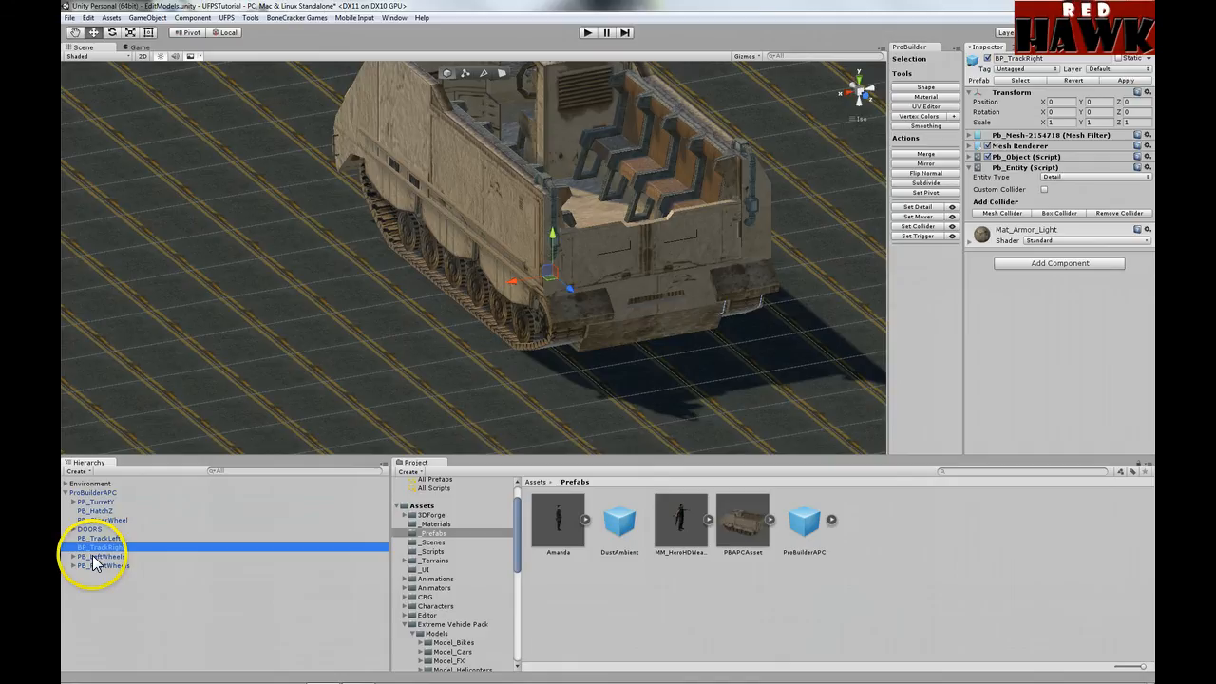
click(92, 556)
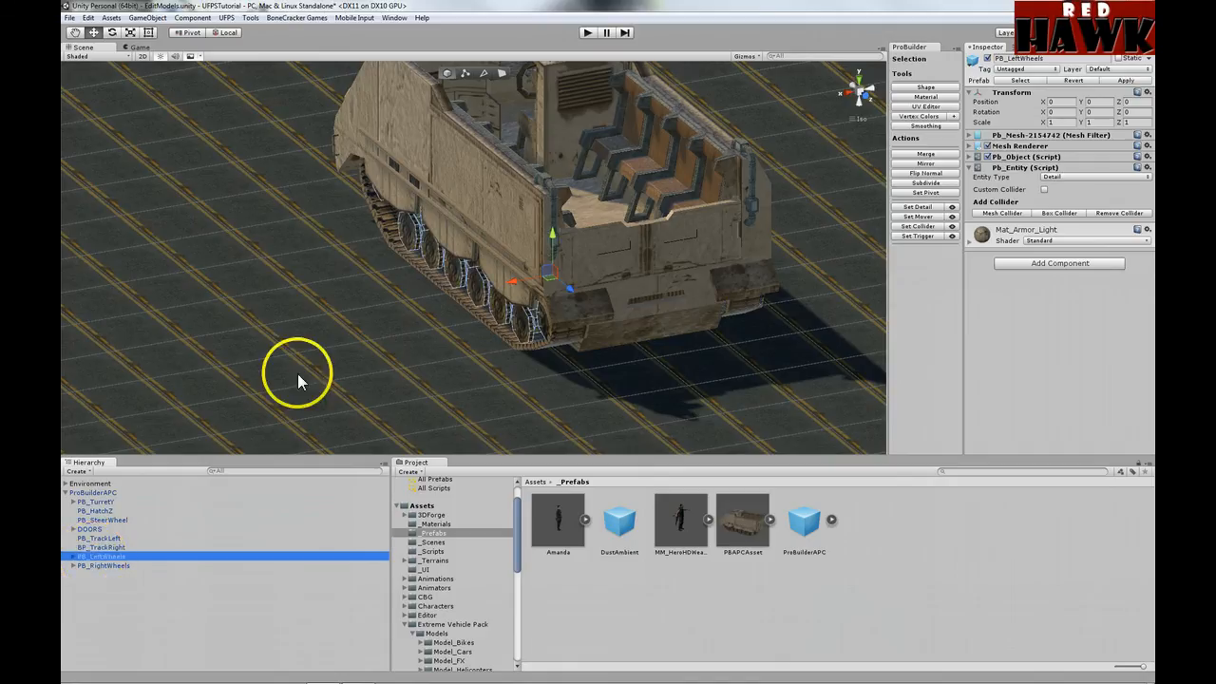
alt+drag(298, 375, 461, 318)
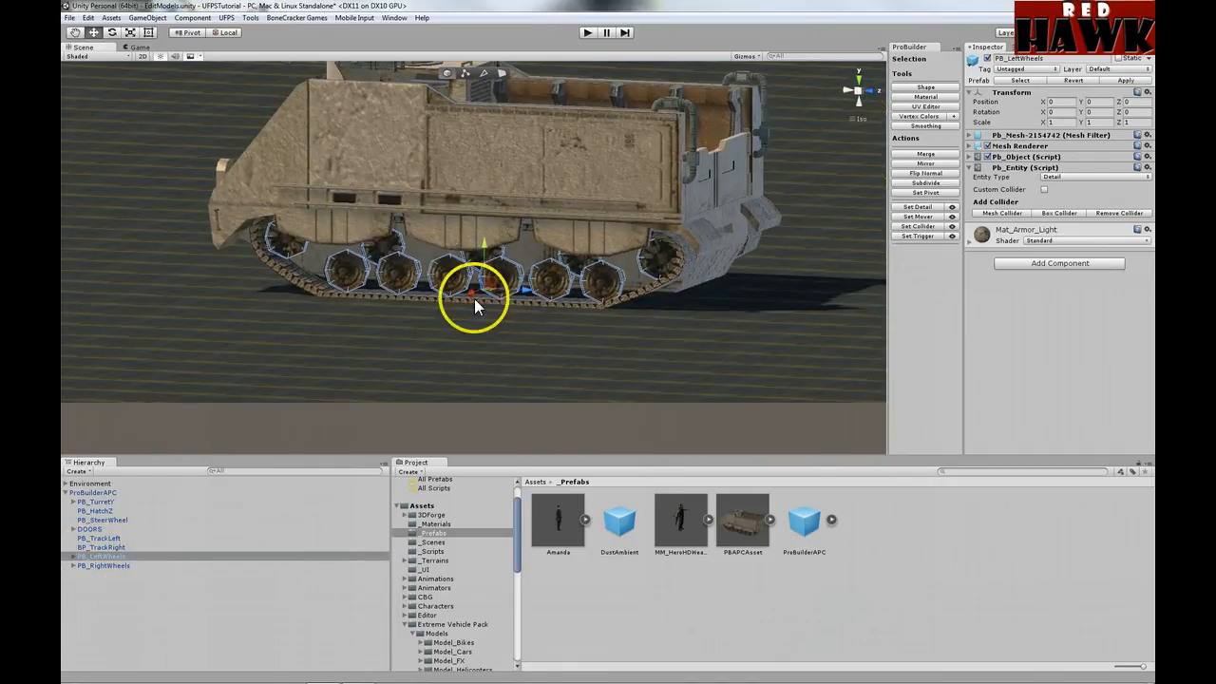
click(250, 17)
mouse_move(242, 32)
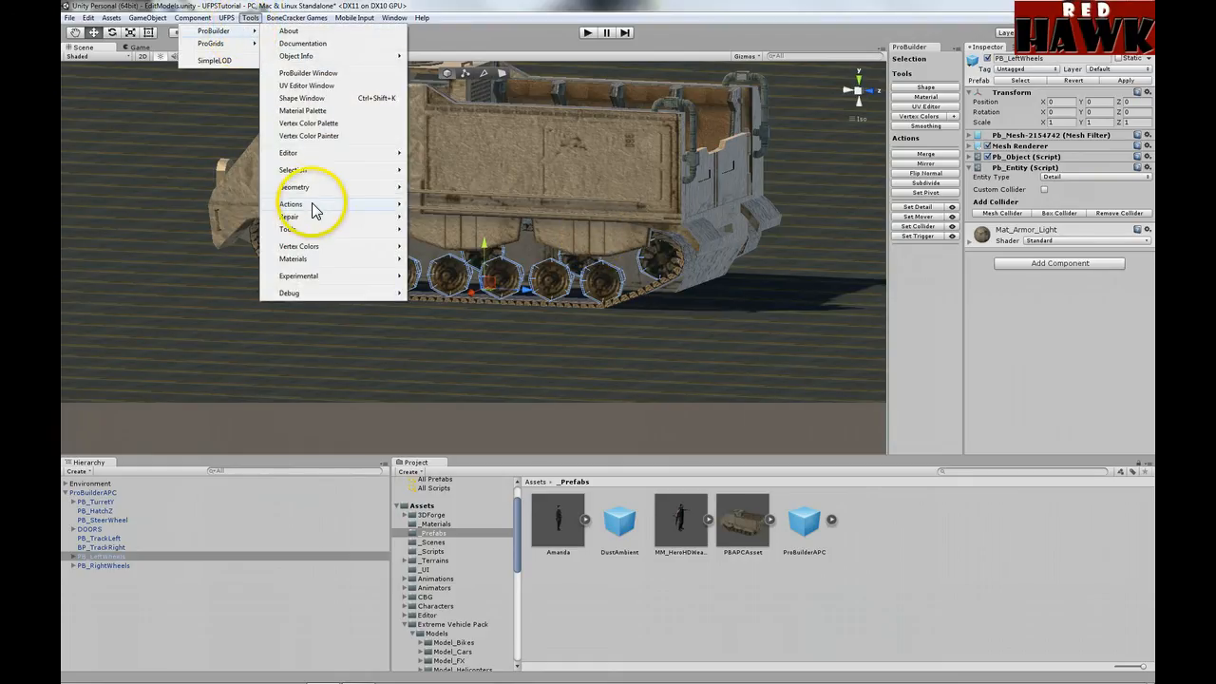
mouse_move(317, 193)
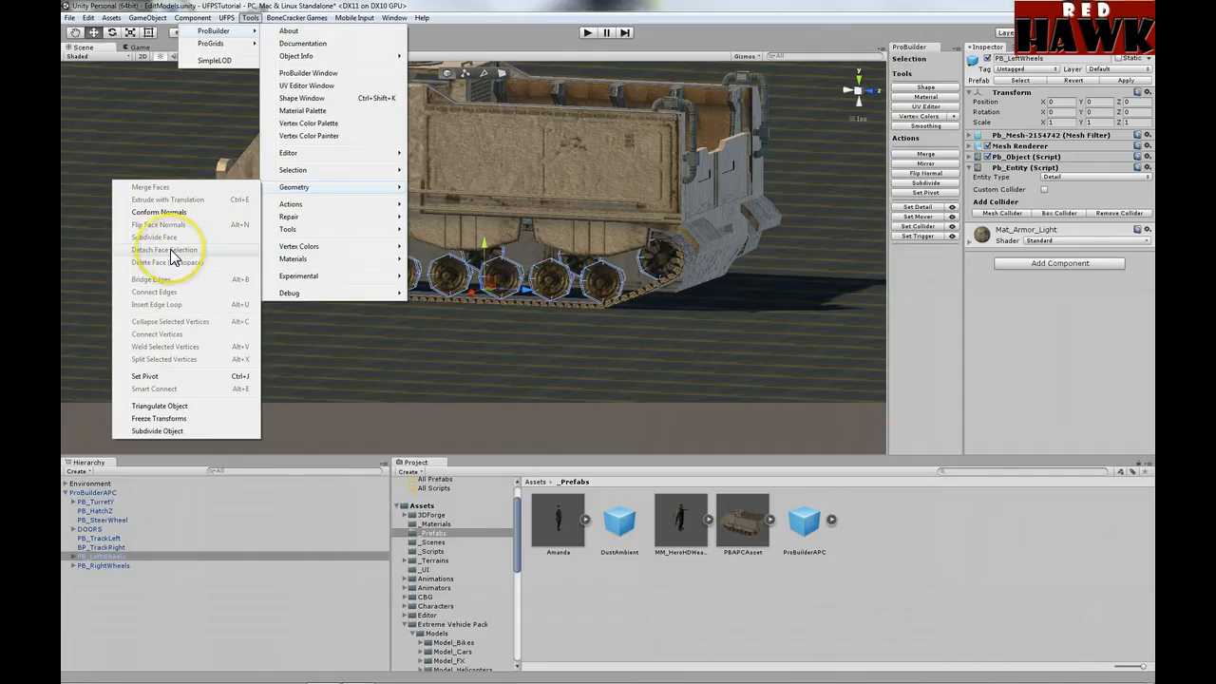
click(516, 36)
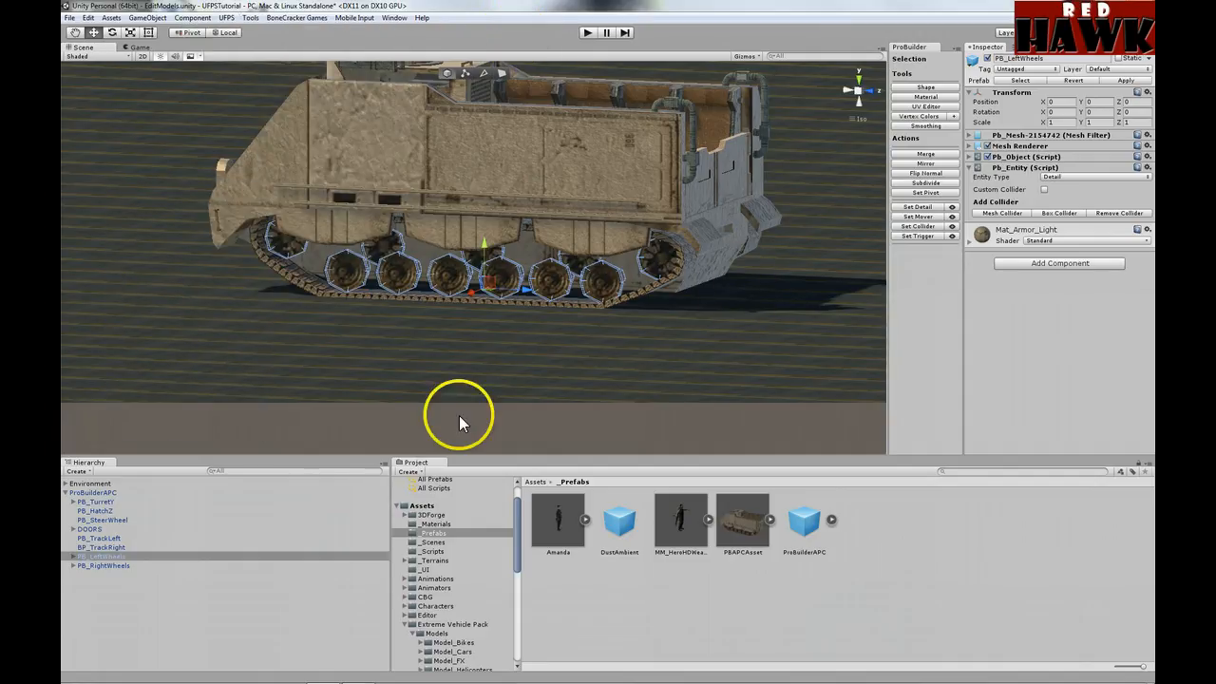
click(73, 556)
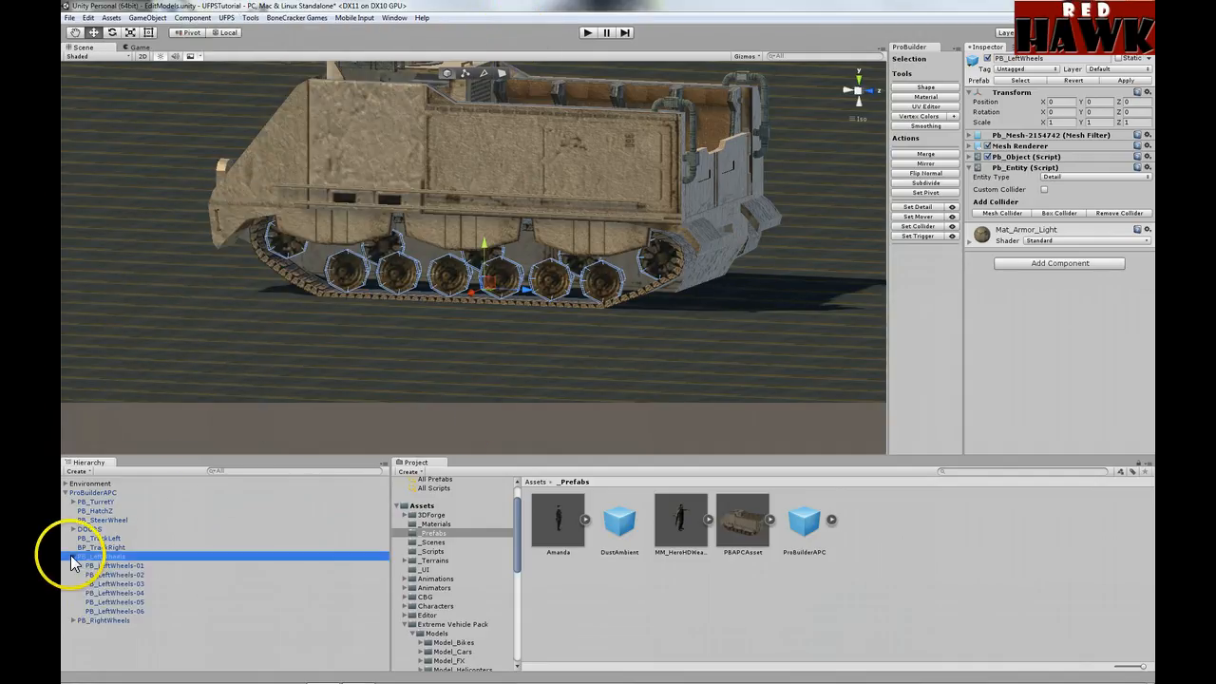
click(119, 566)
scroll(363, 281, up, 5)
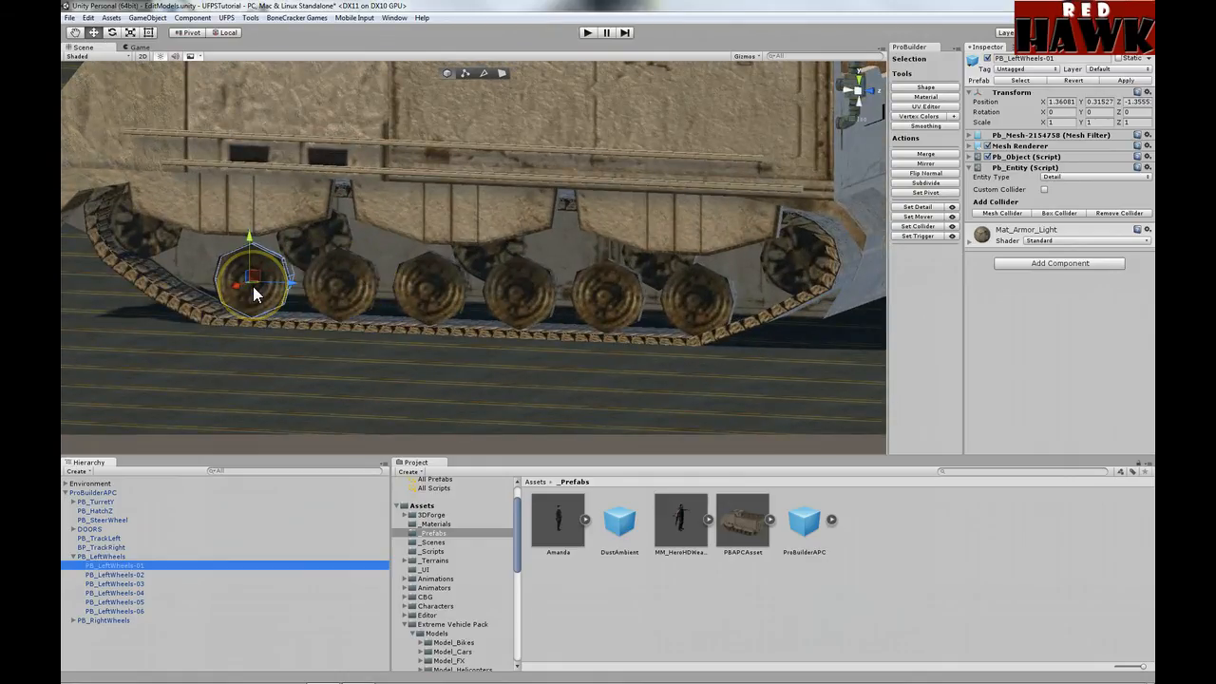
click(123, 575)
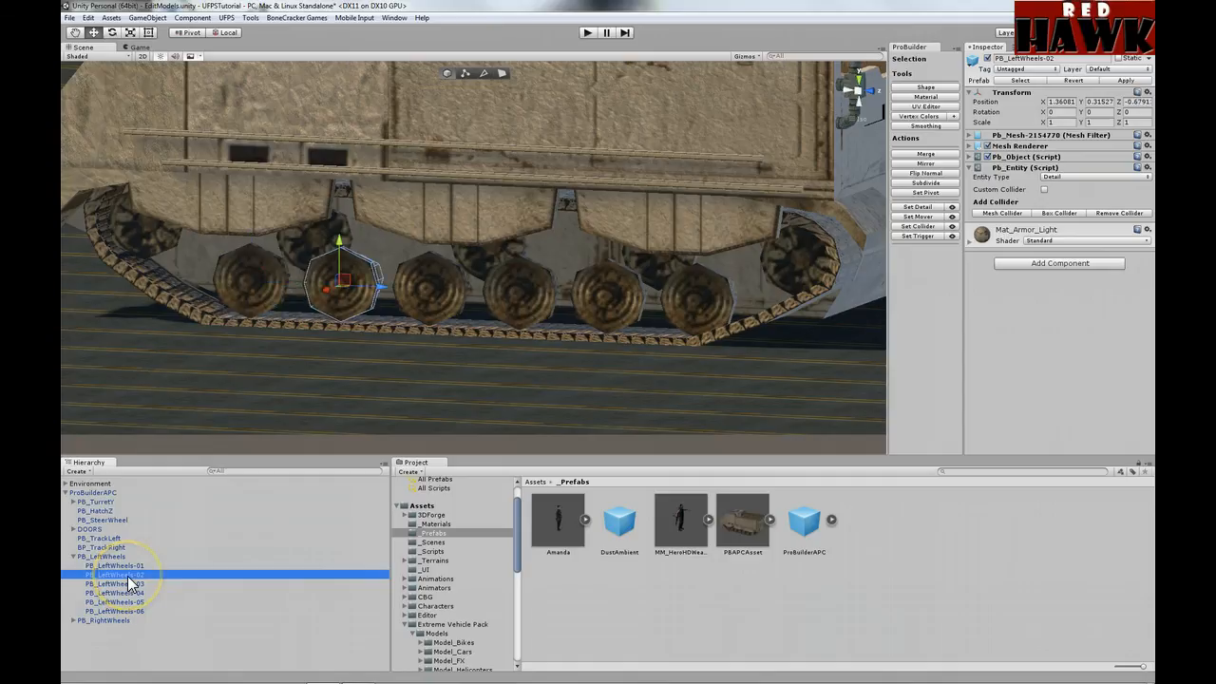
click(129, 583)
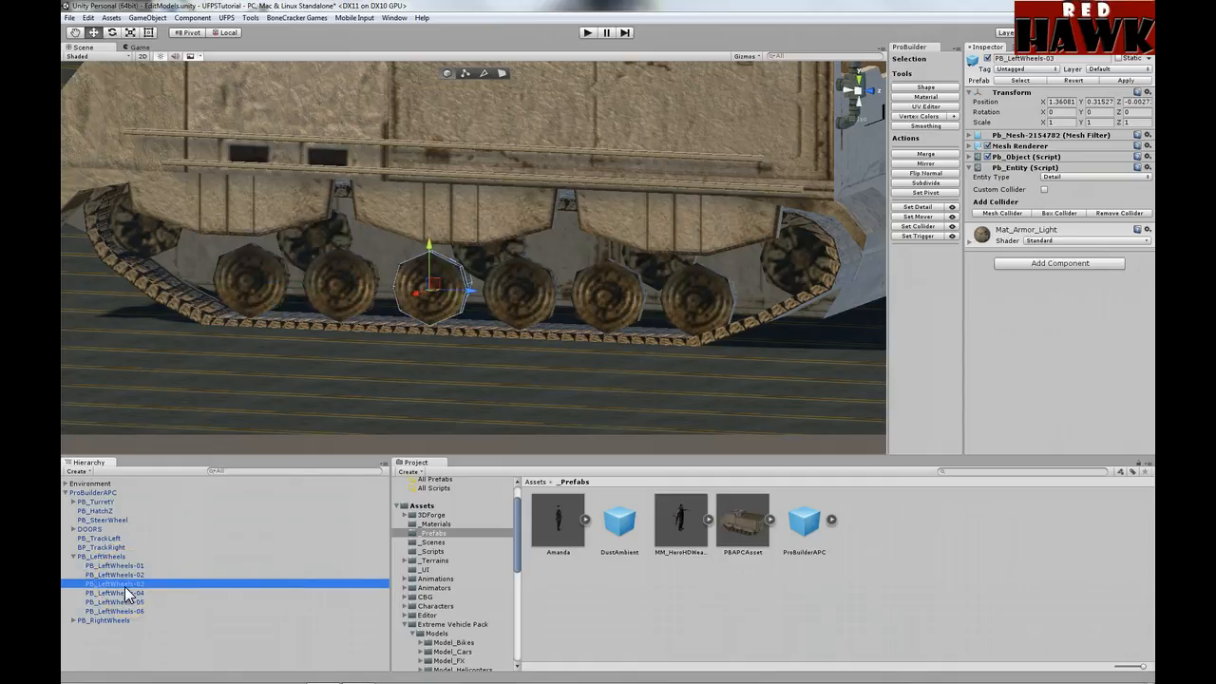
click(73, 555)
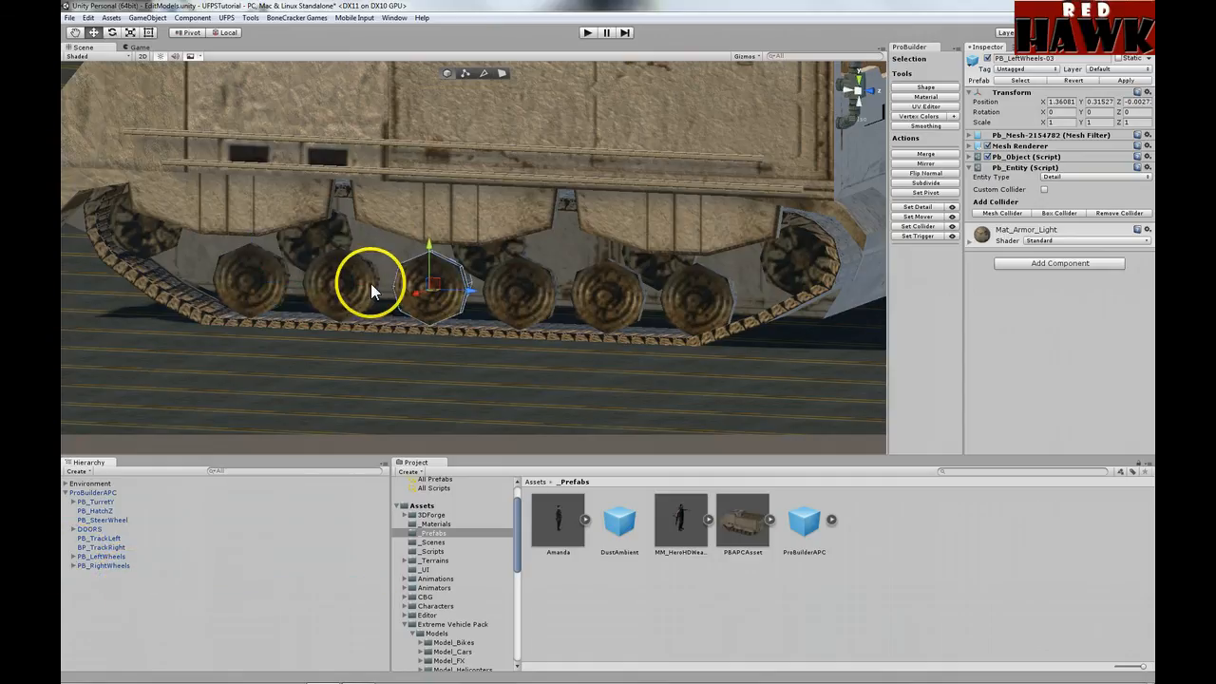
click(102, 566)
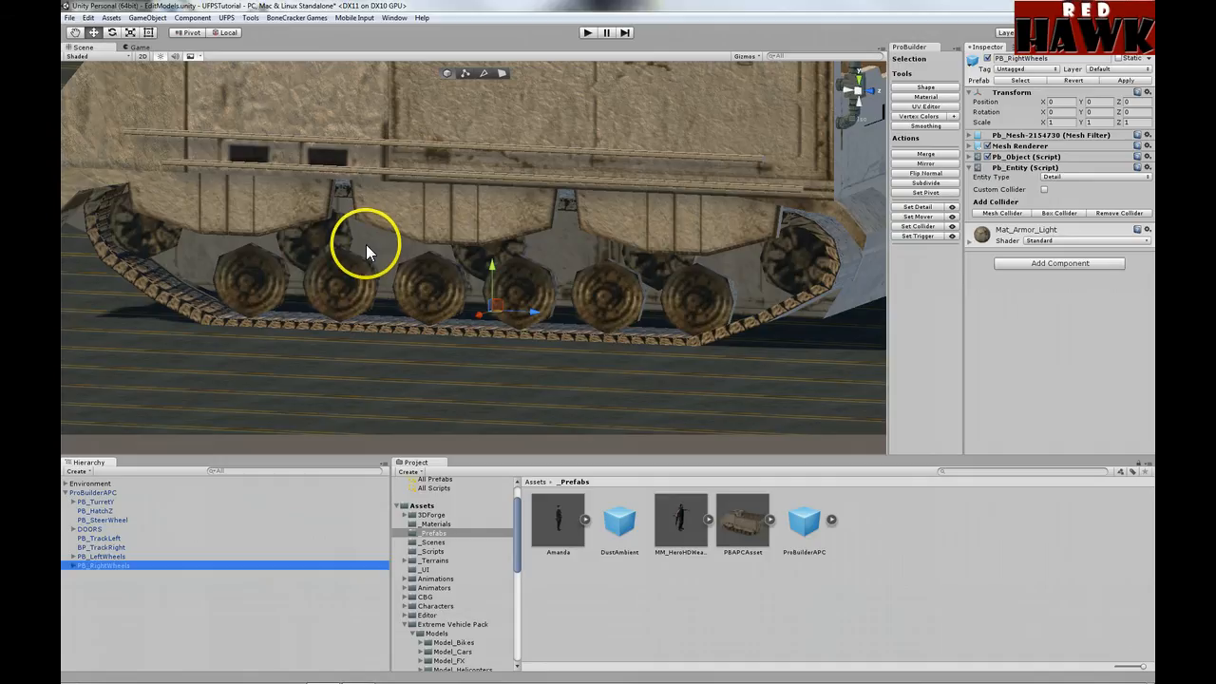
scroll(366, 245, down, 5)
mouse_move(374, 238)
alt+mouse_down()
mouse_move(437, 199)
mouse_move(380, 231)
alt+mouse_up()
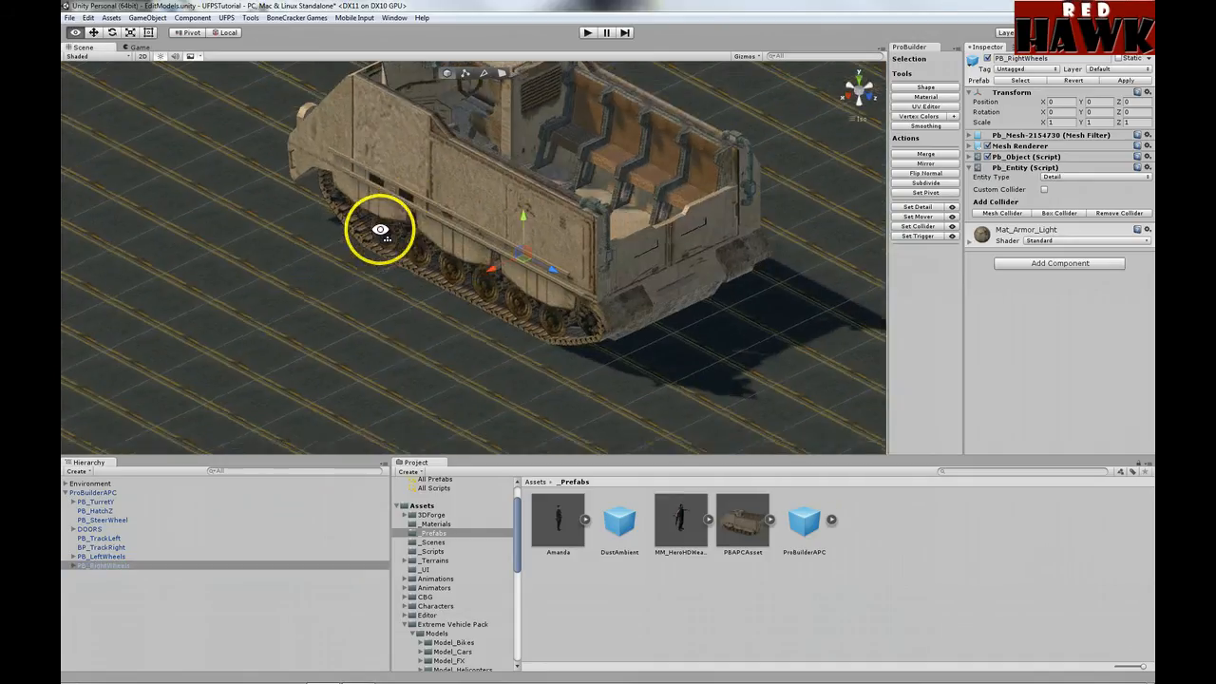
Step: Expand PB_TurretY and PB_GunMountX to review PB_50CalX and PB_AmmoLidX, then collapse them
alt+drag(483, 180, 369, 263)
middle_drag(370, 263, 339, 257)
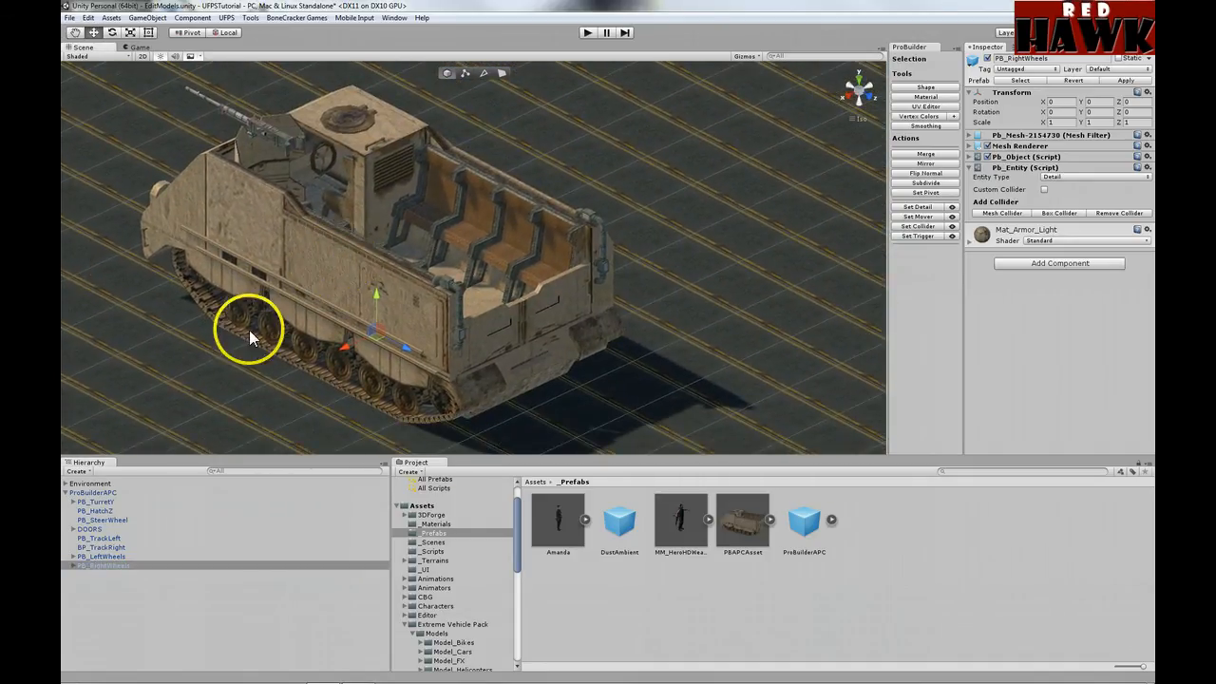
click(73, 502)
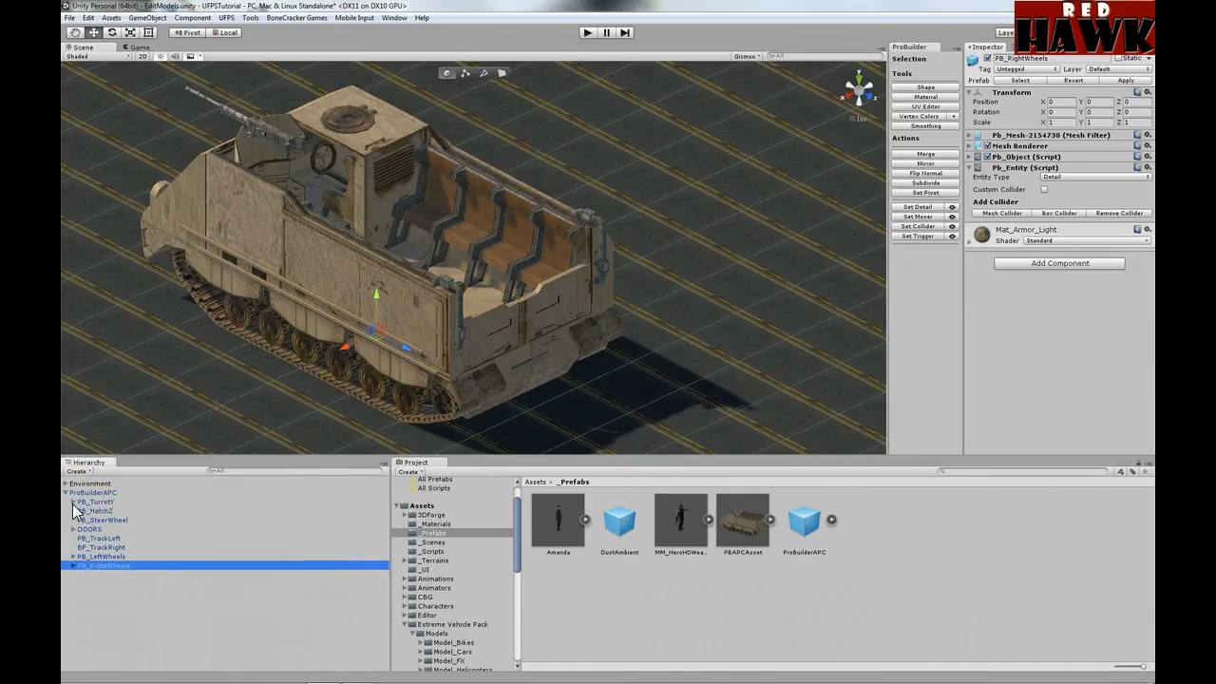
click(72, 503)
click(81, 511)
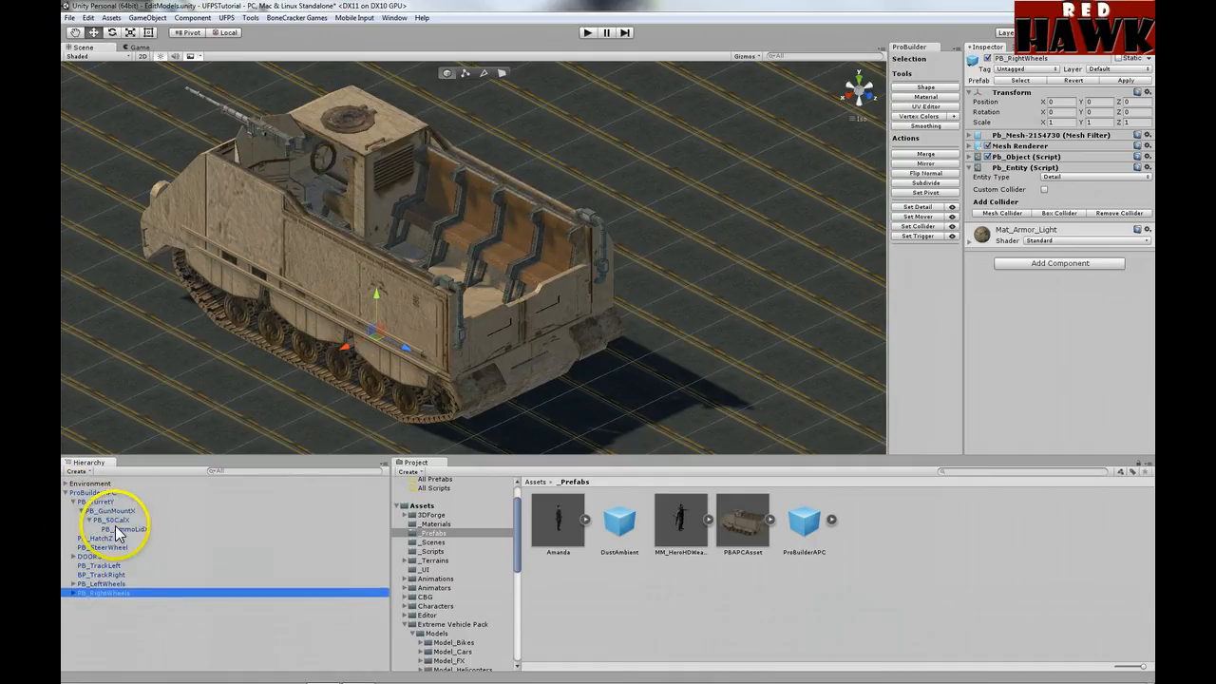
click(82, 511)
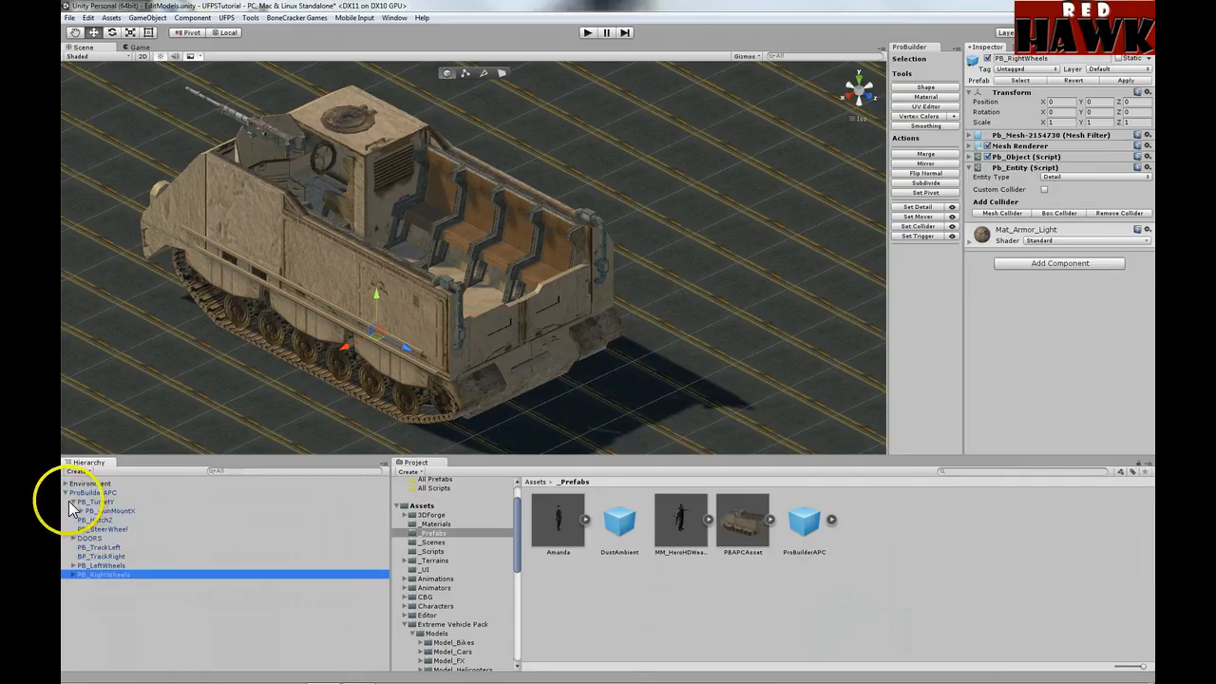
click(73, 501)
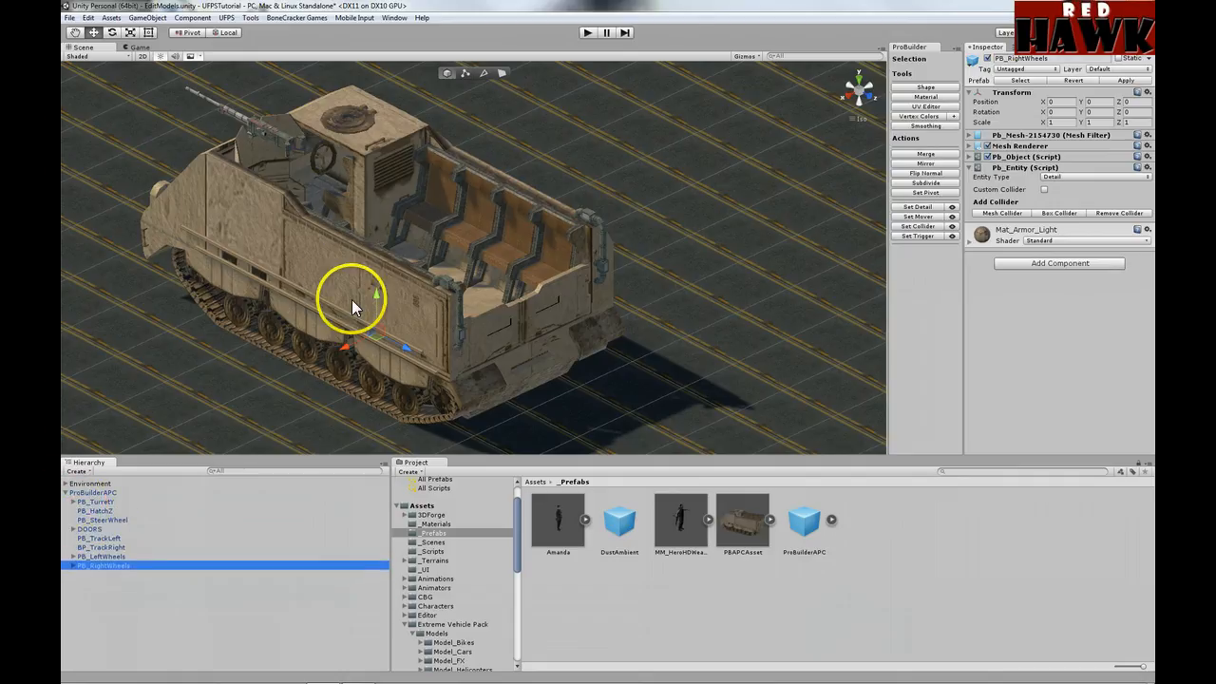
Step: Pick two seat faces on the APC, return to object mode, and collapse ProBuilderAPC
click(479, 206)
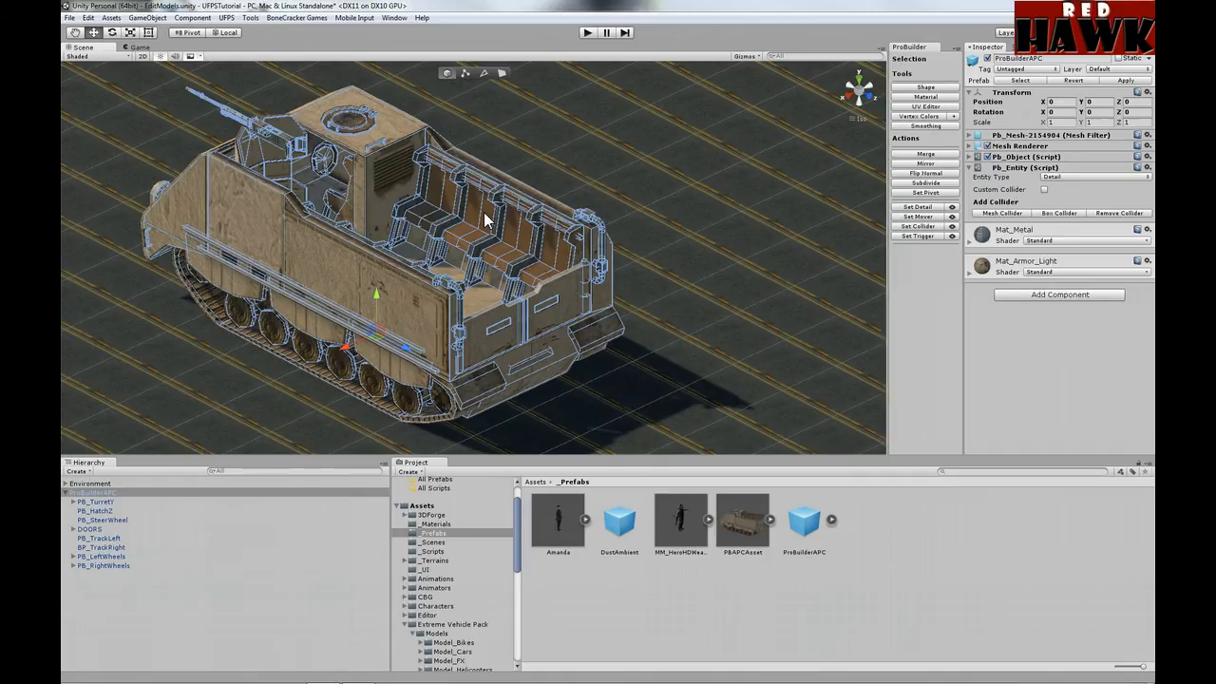
click(503, 73)
click(487, 209)
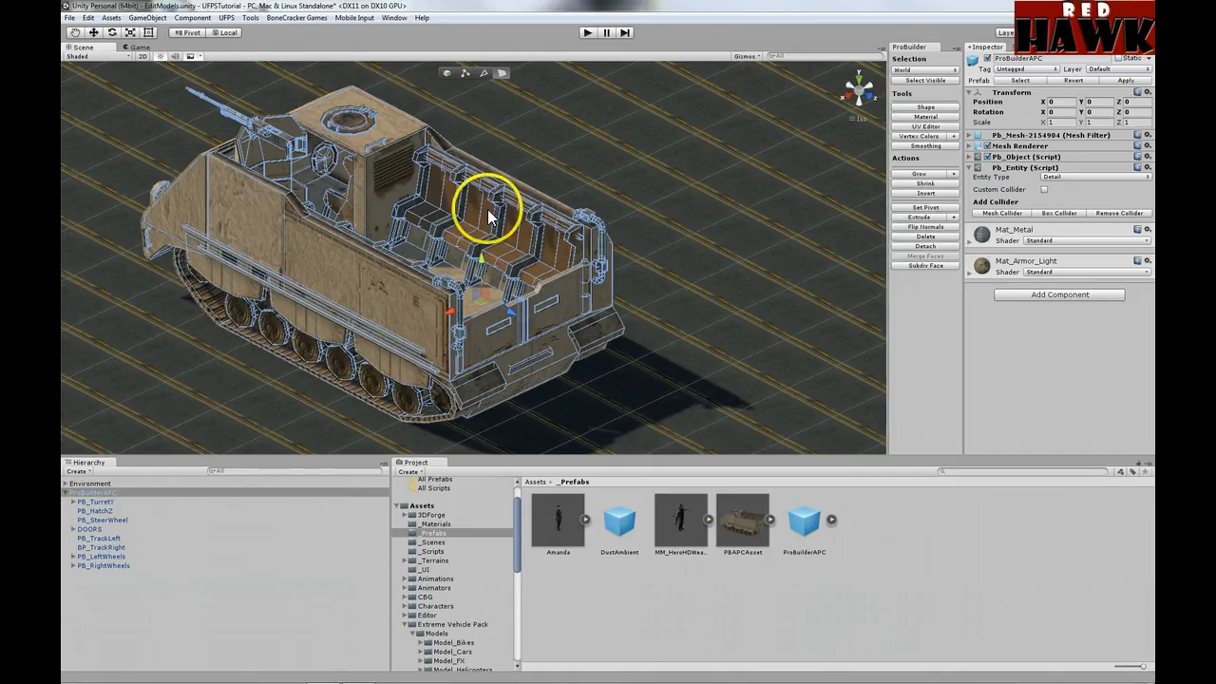
click(473, 199)
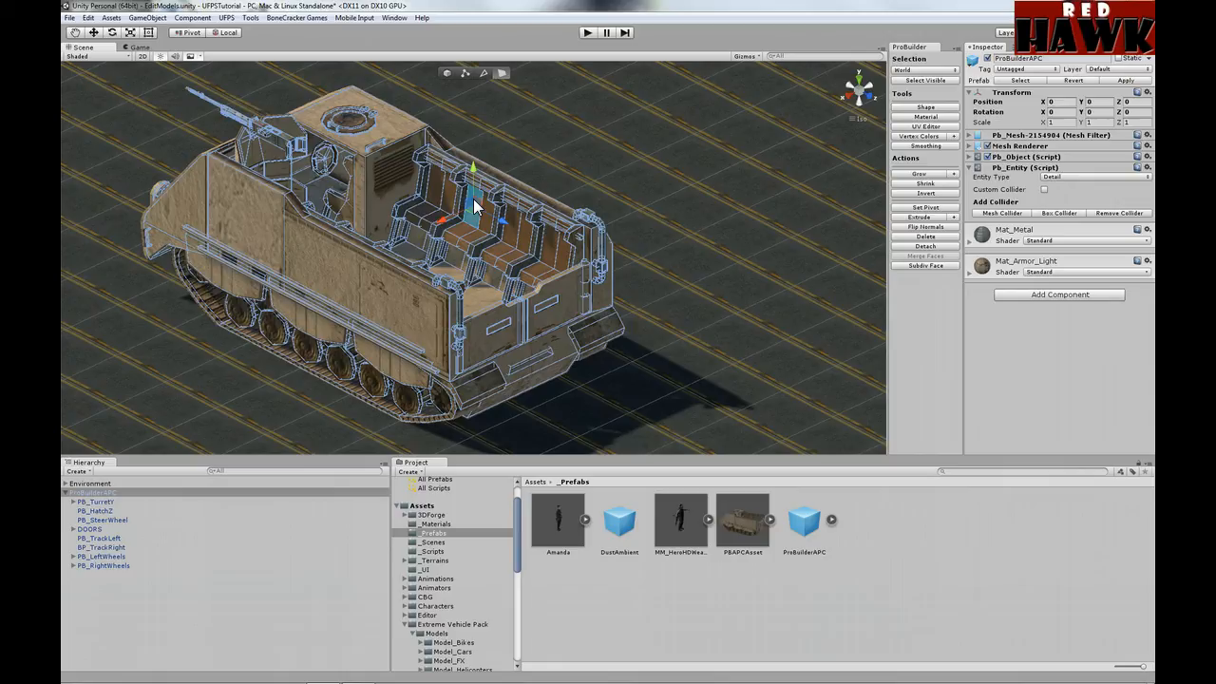
click(442, 73)
click(364, 342)
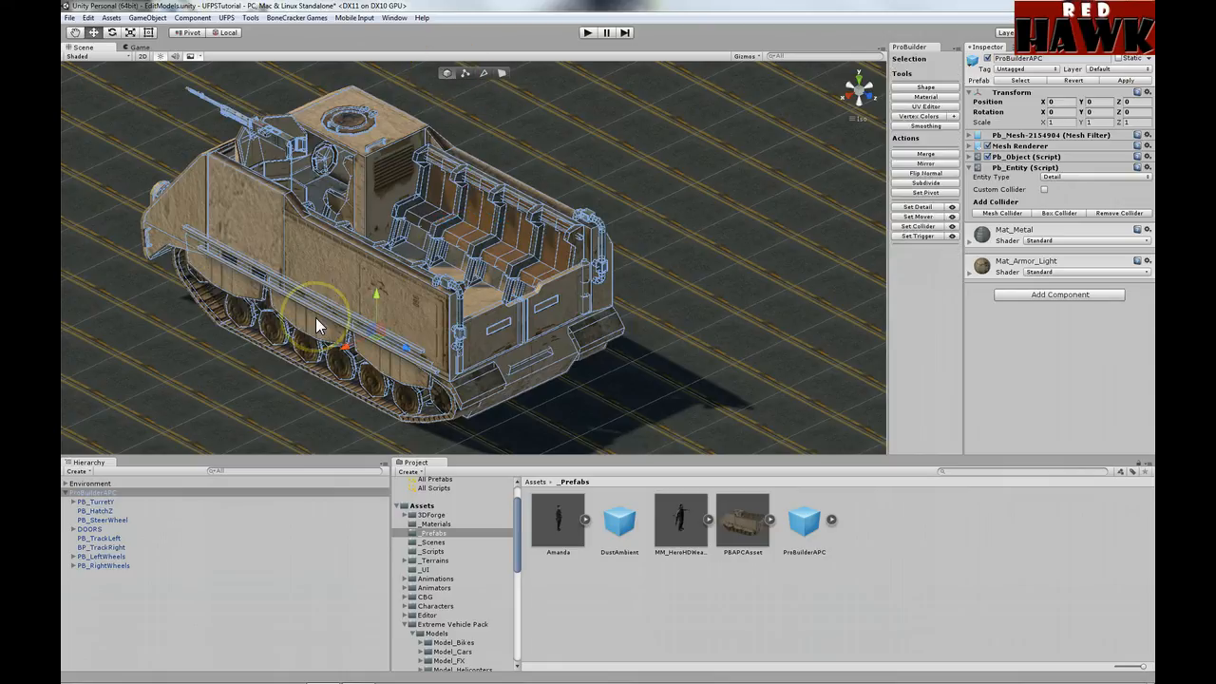
click(64, 492)
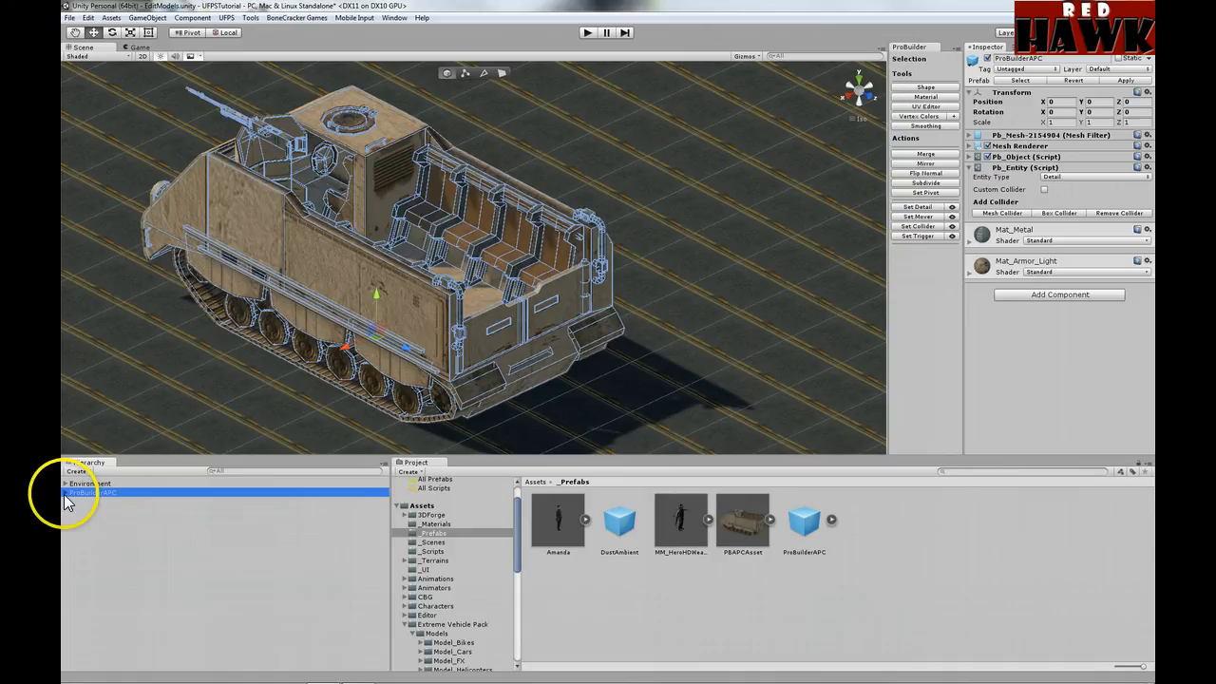
Step: Run ProBuilder's Make Asset to save the ProBuilderAPC parts as mesh assets
click(249, 18)
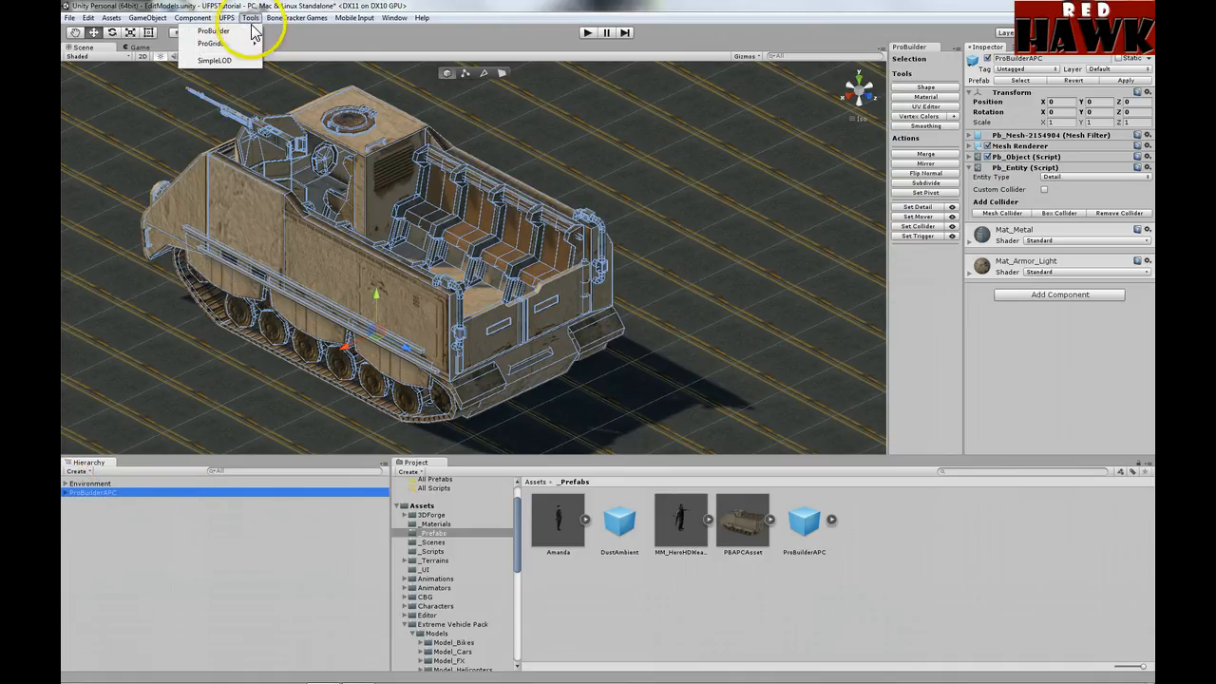
mouse_move(237, 31)
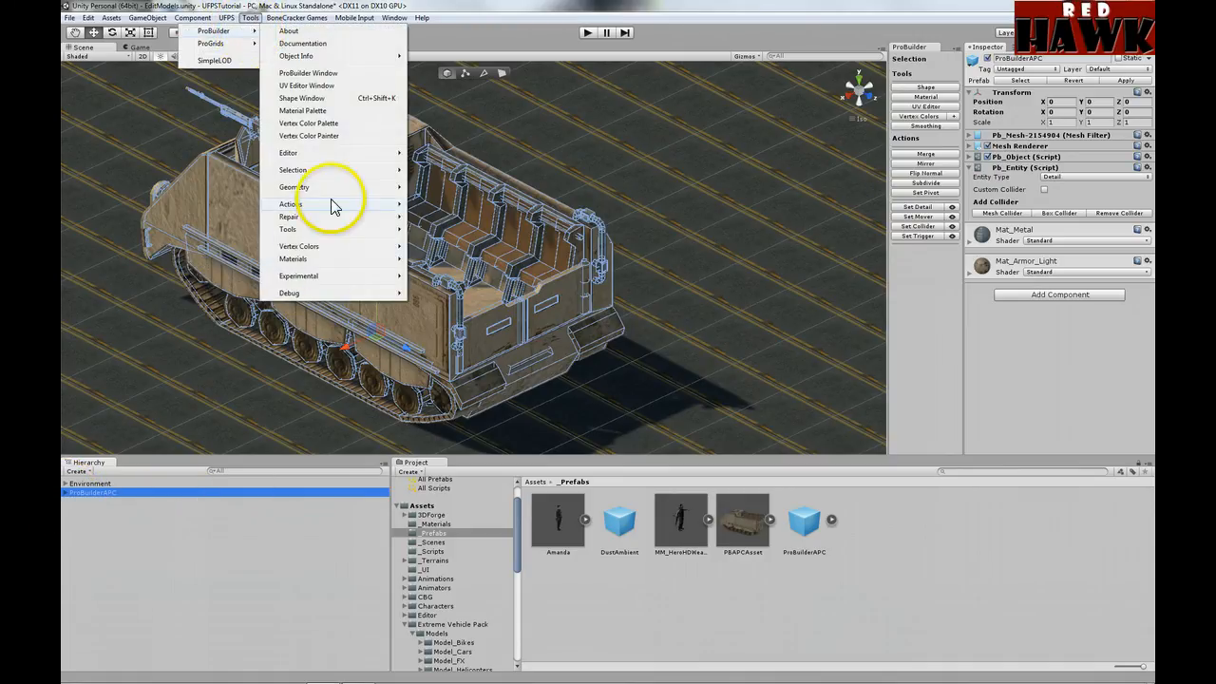
mouse_move(331, 204)
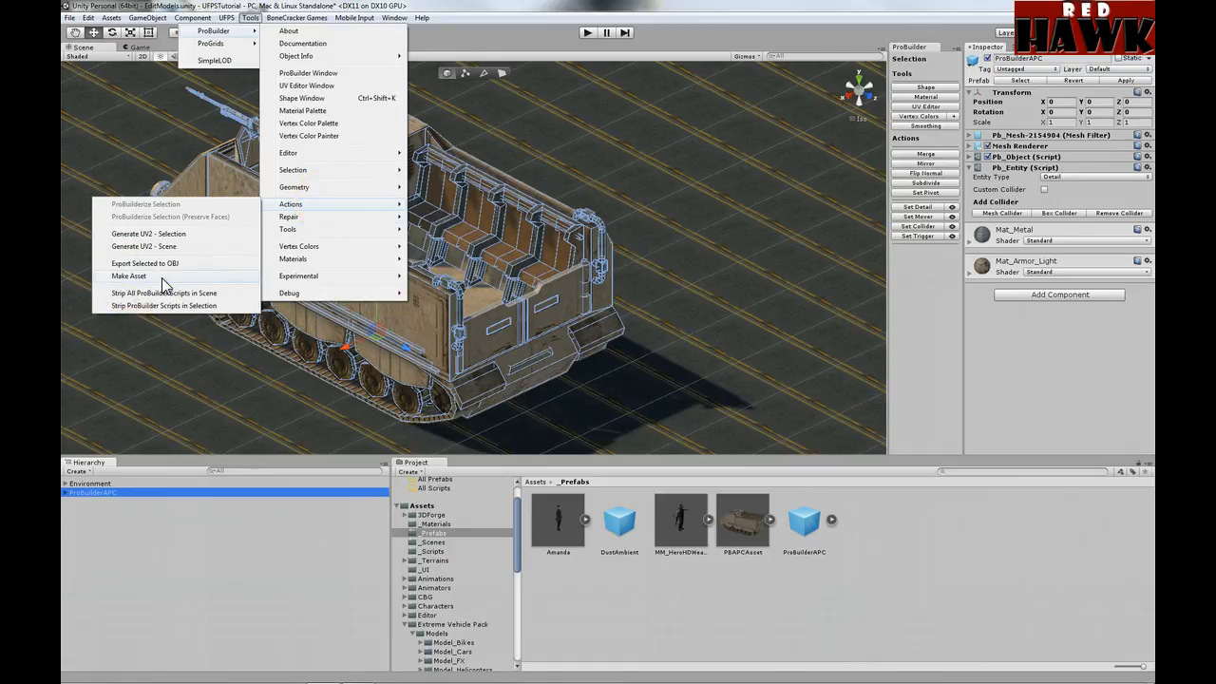
click(195, 551)
Step: Review the saved meshes in ProBuilder Saved Assets, then go back to the _Prefabs folder
drag(515, 555, 521, 629)
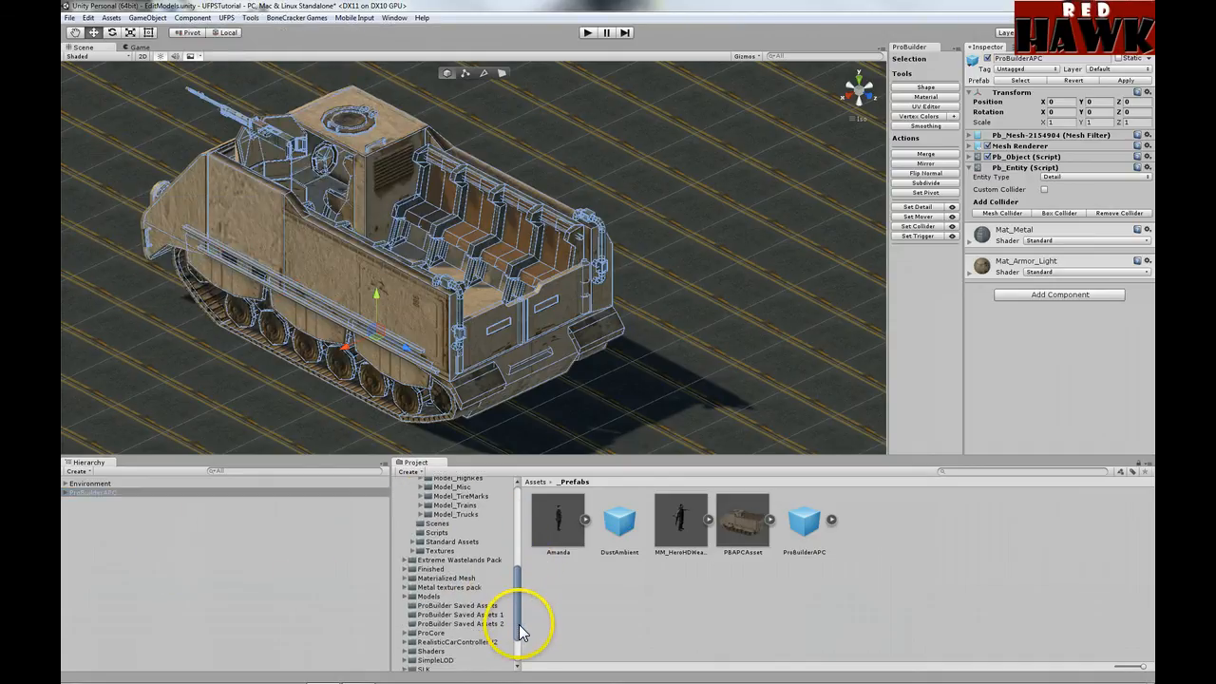
click(473, 605)
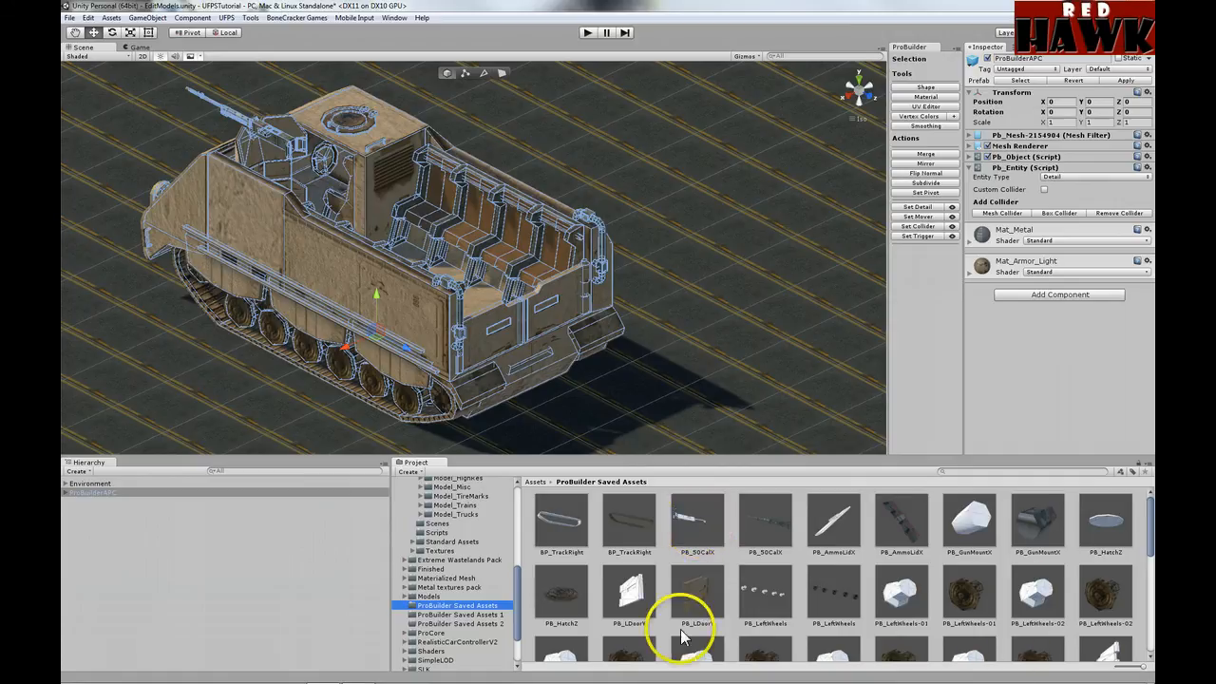
scroll(689, 557, down, 4)
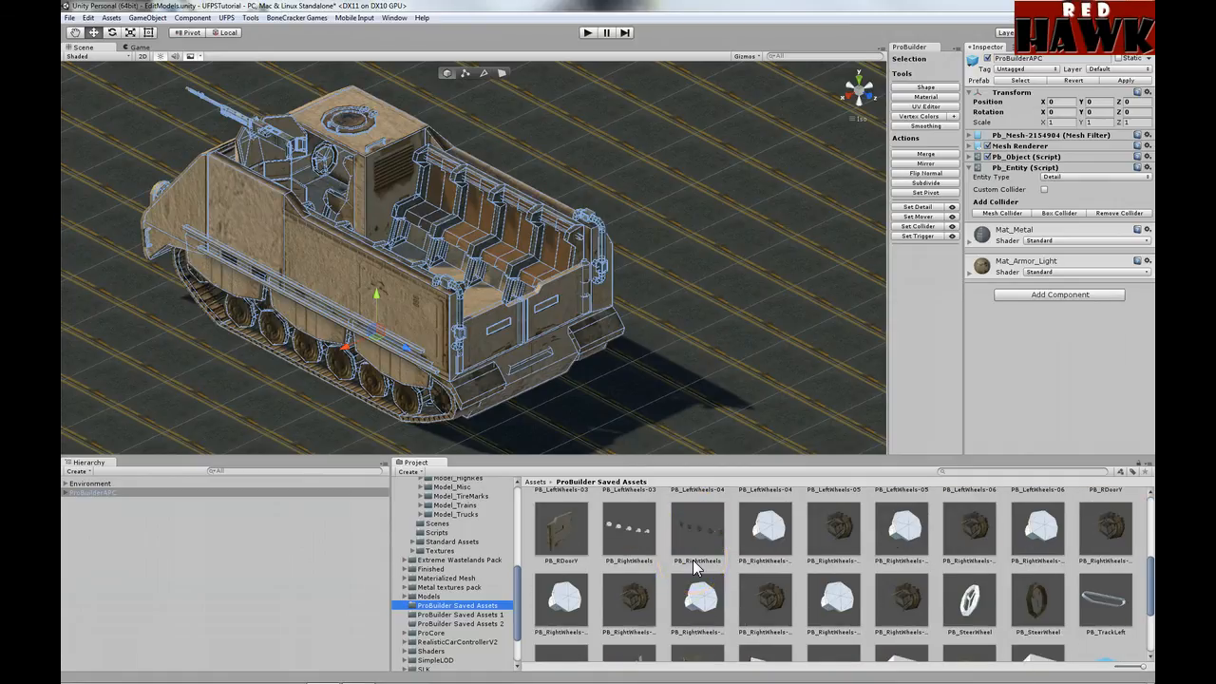
scroll(693, 560, up, 4)
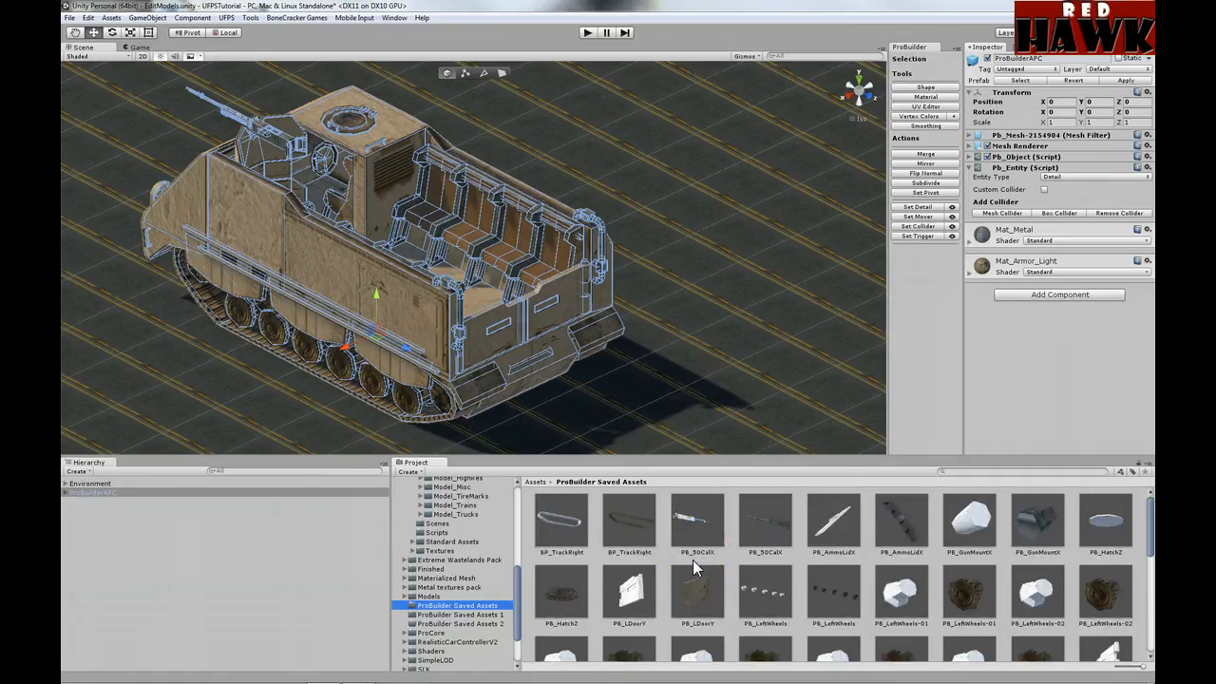
click(65, 493)
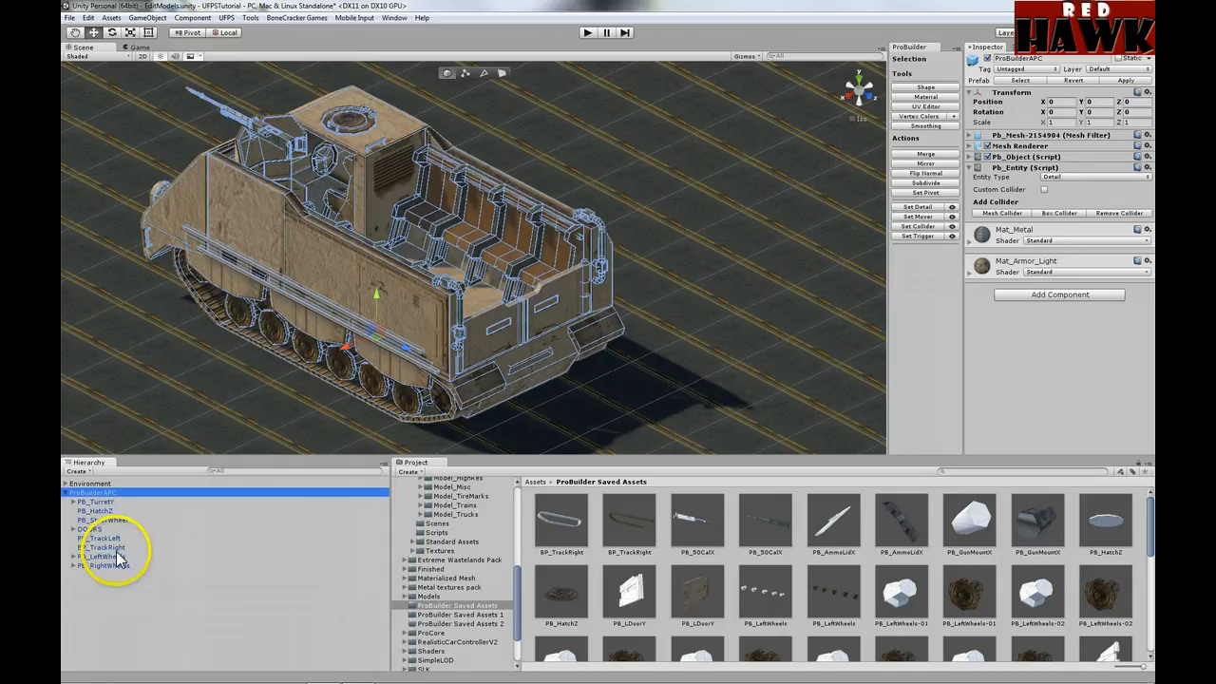
click(65, 493)
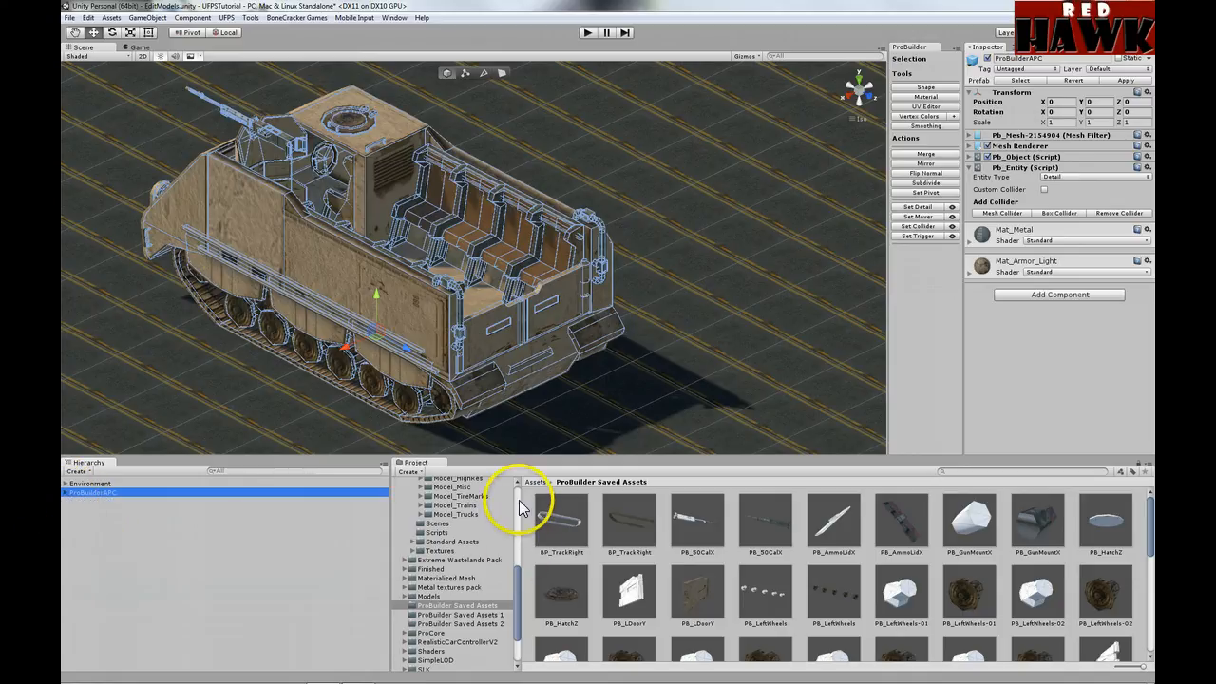
scroll(518, 499, up, 7)
click(439, 566)
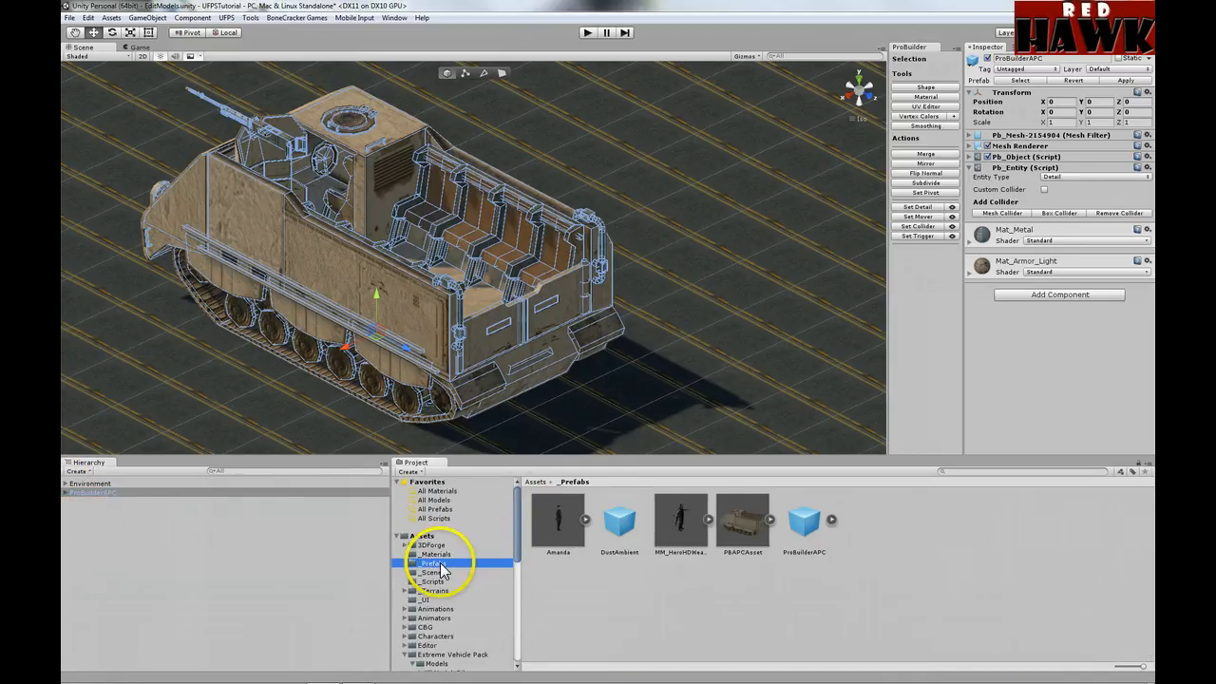
Step: Add a PBAPCAsset prefab instance to the scene and check its mesh filter
click(741, 526)
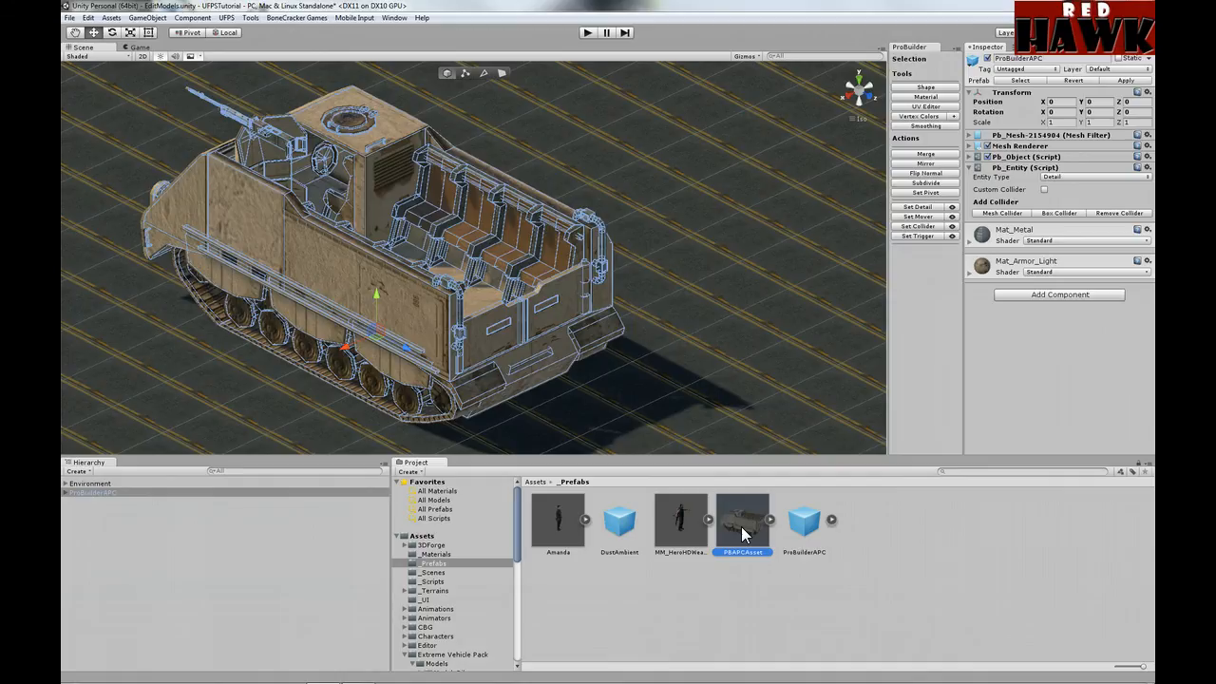
drag(610, 554, 188, 563)
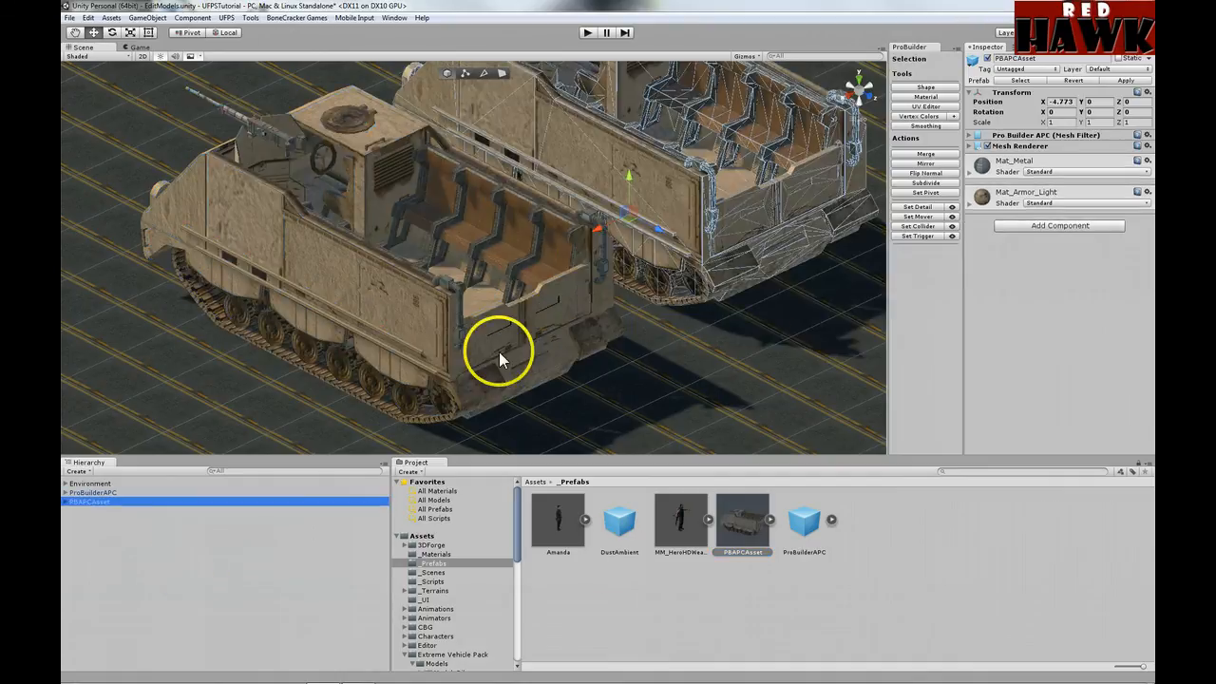
middle_drag(778, 282, 583, 352)
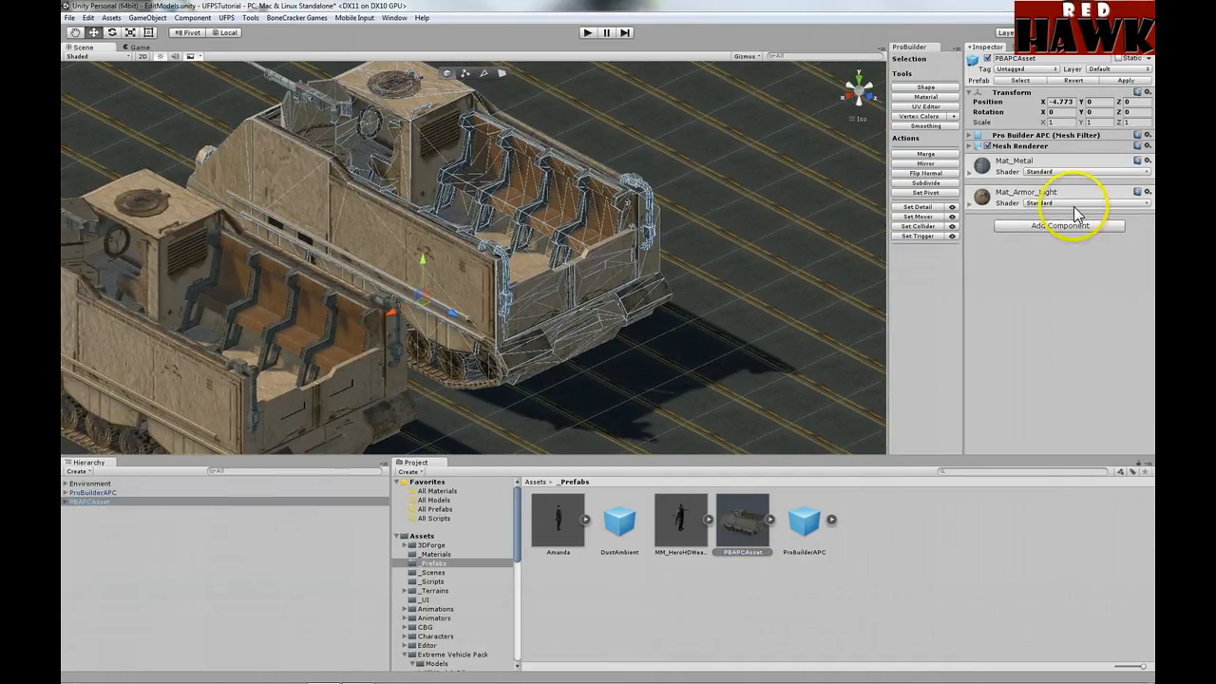
click(1010, 137)
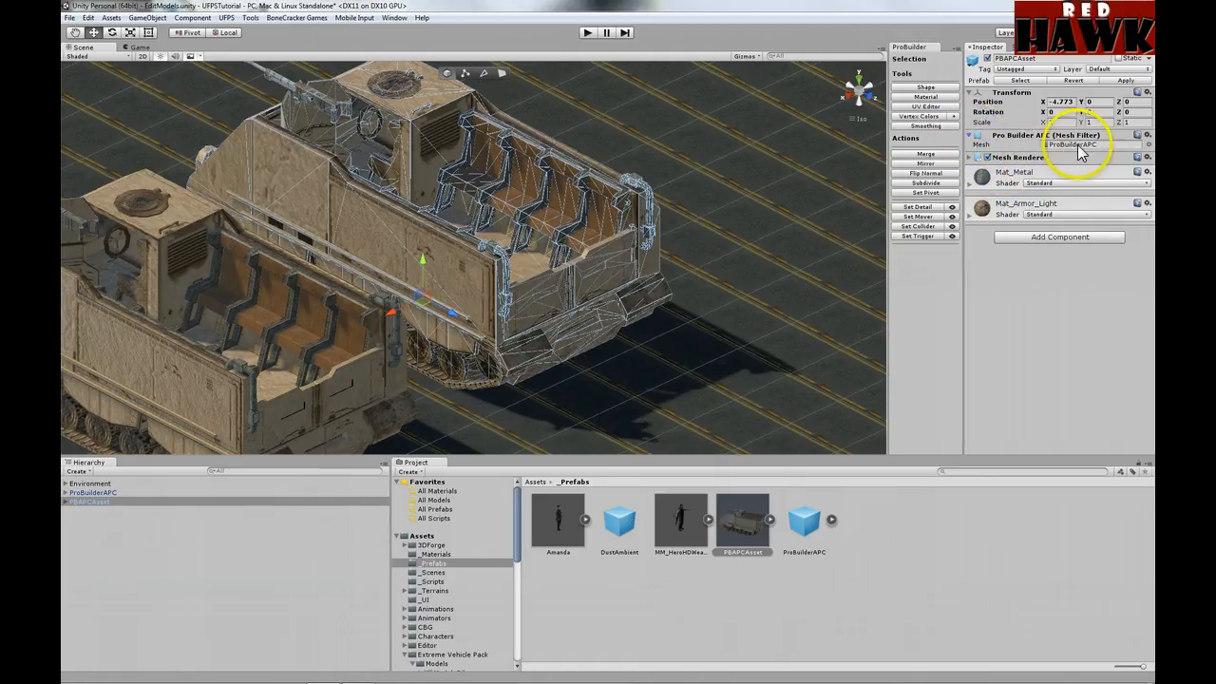
click(971, 135)
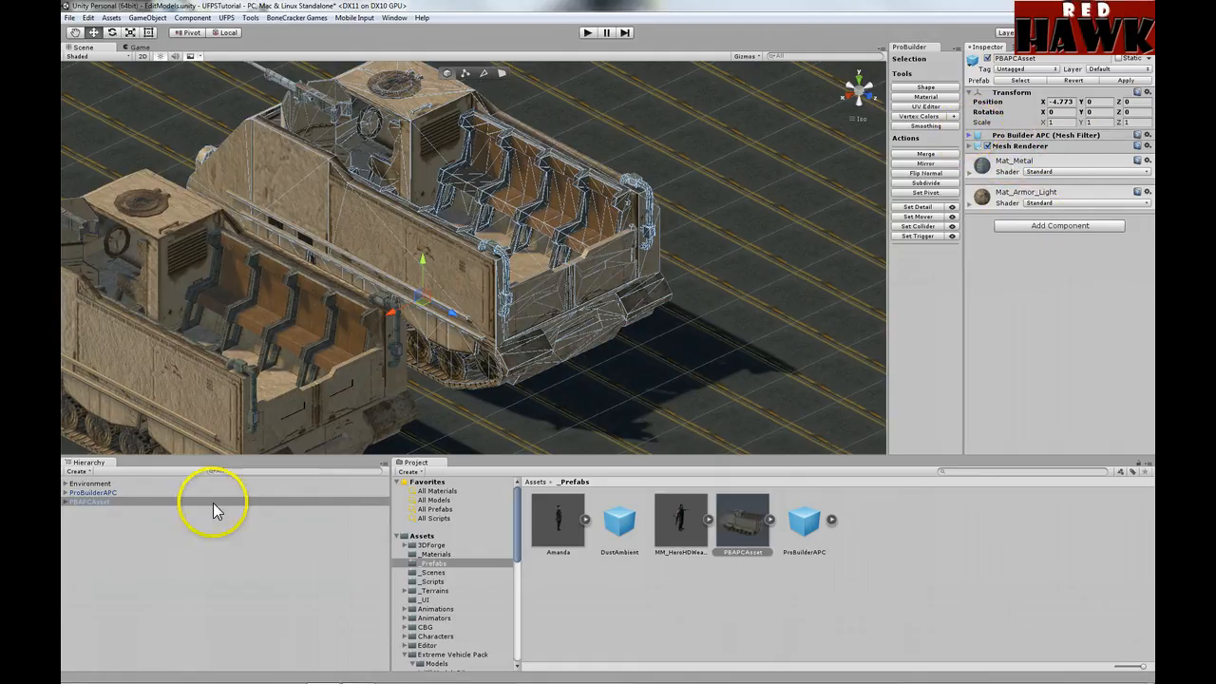
Step: Inspect the new APC's PB_TurretY part, then slide the PBAPCAsset vehicle along X
click(64, 501)
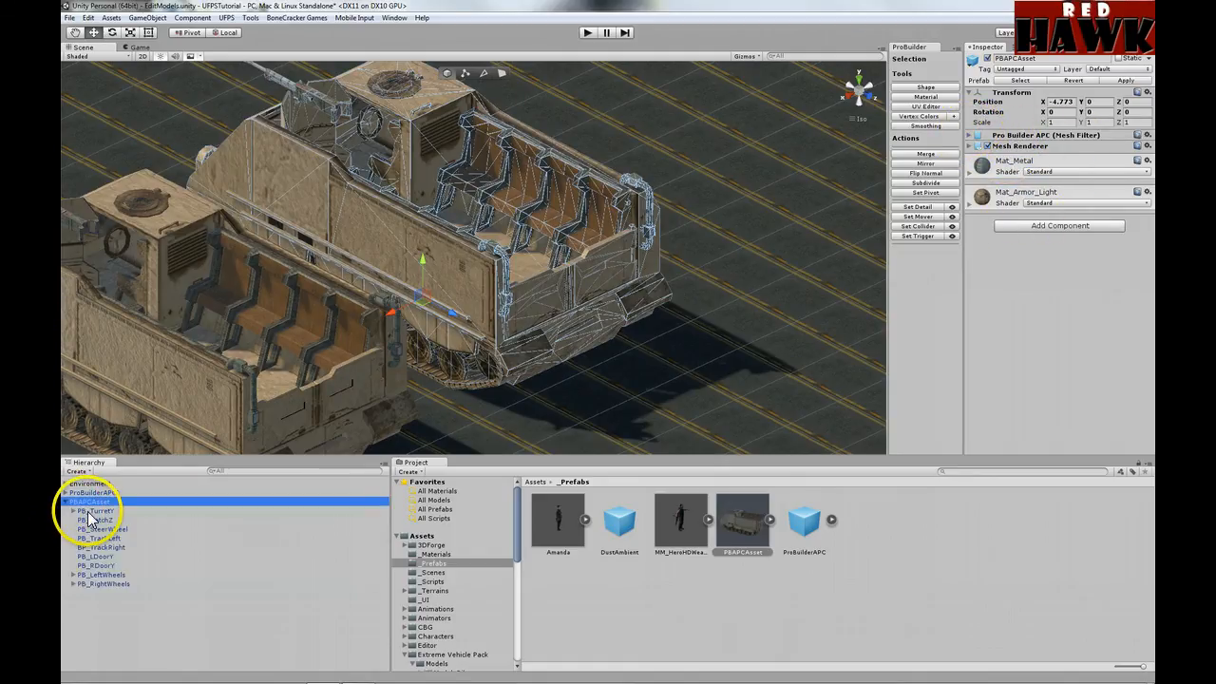
click(90, 510)
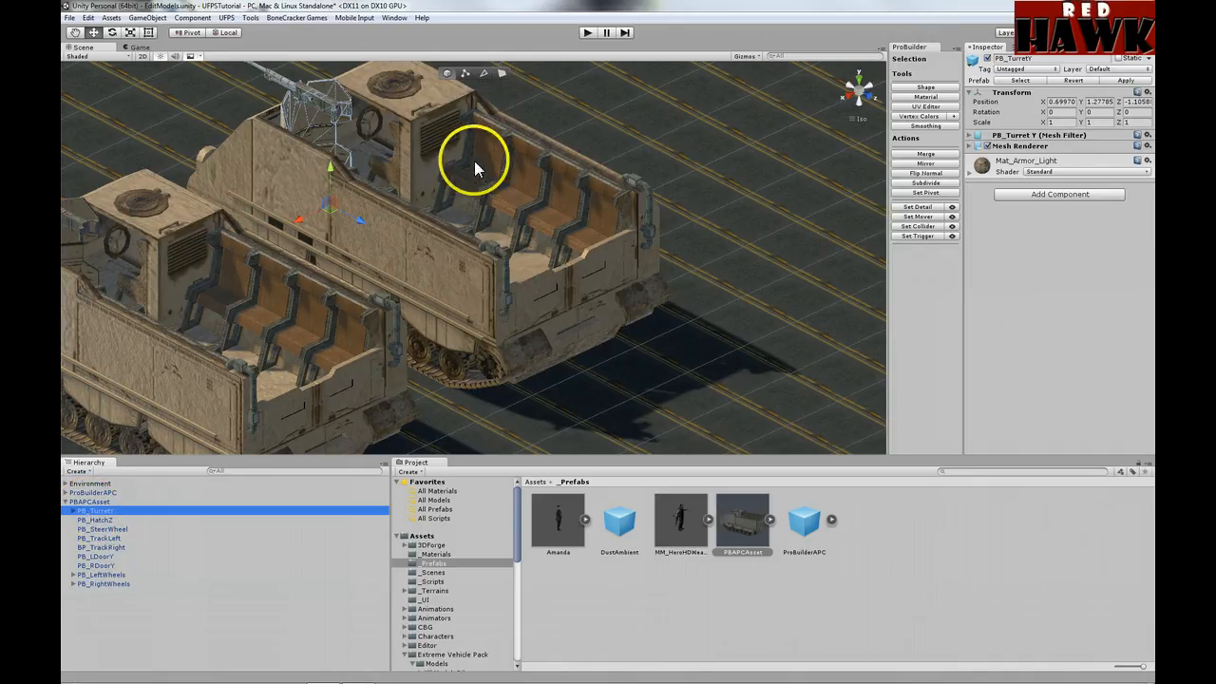
alt+drag(474, 161, 377, 181)
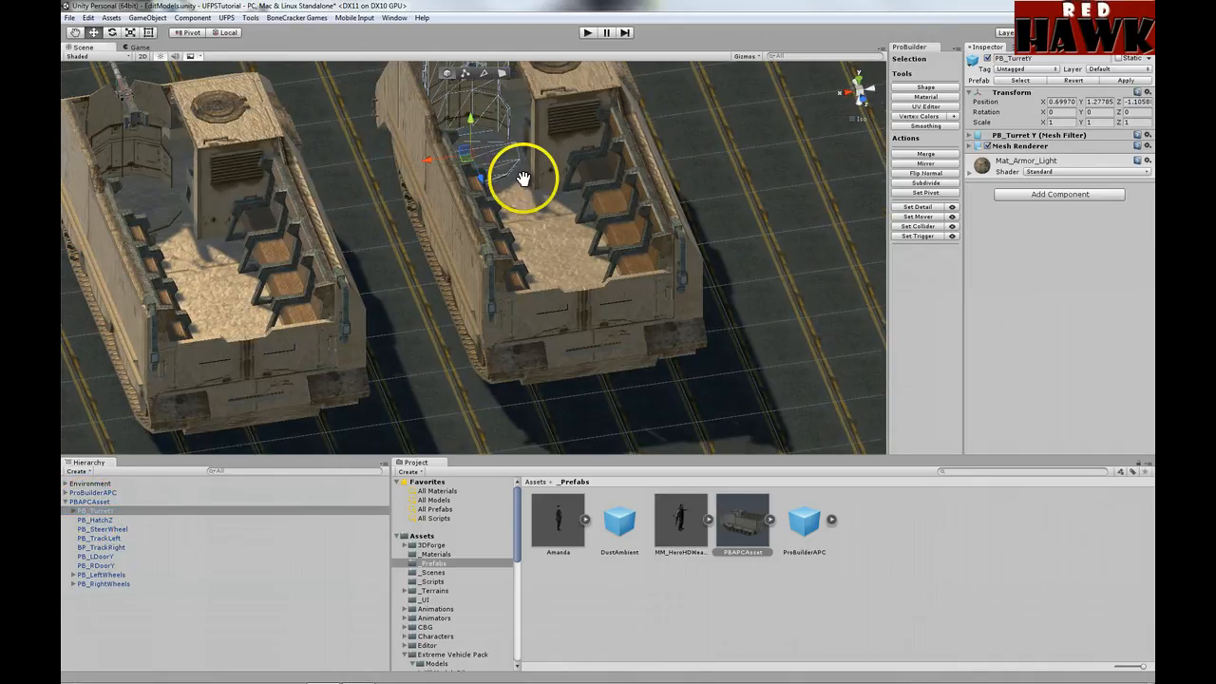
middle_drag(521, 182, 522, 237)
scroll(481, 201, up, 6)
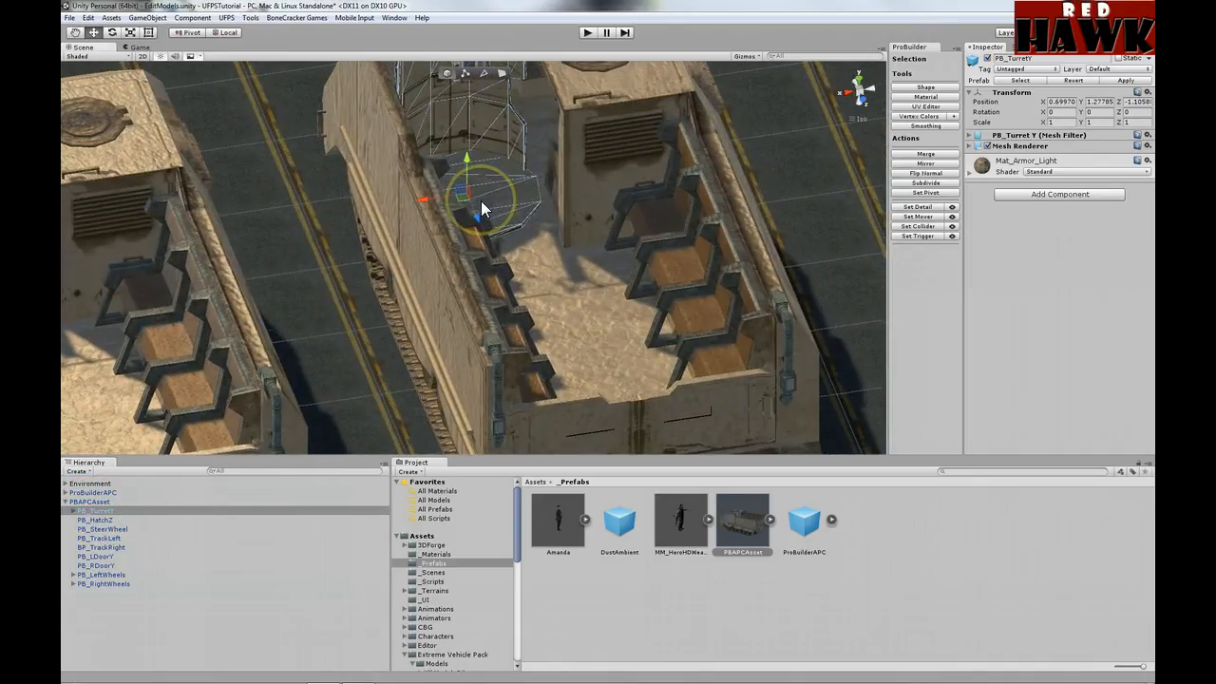
scroll(482, 202, down, 6)
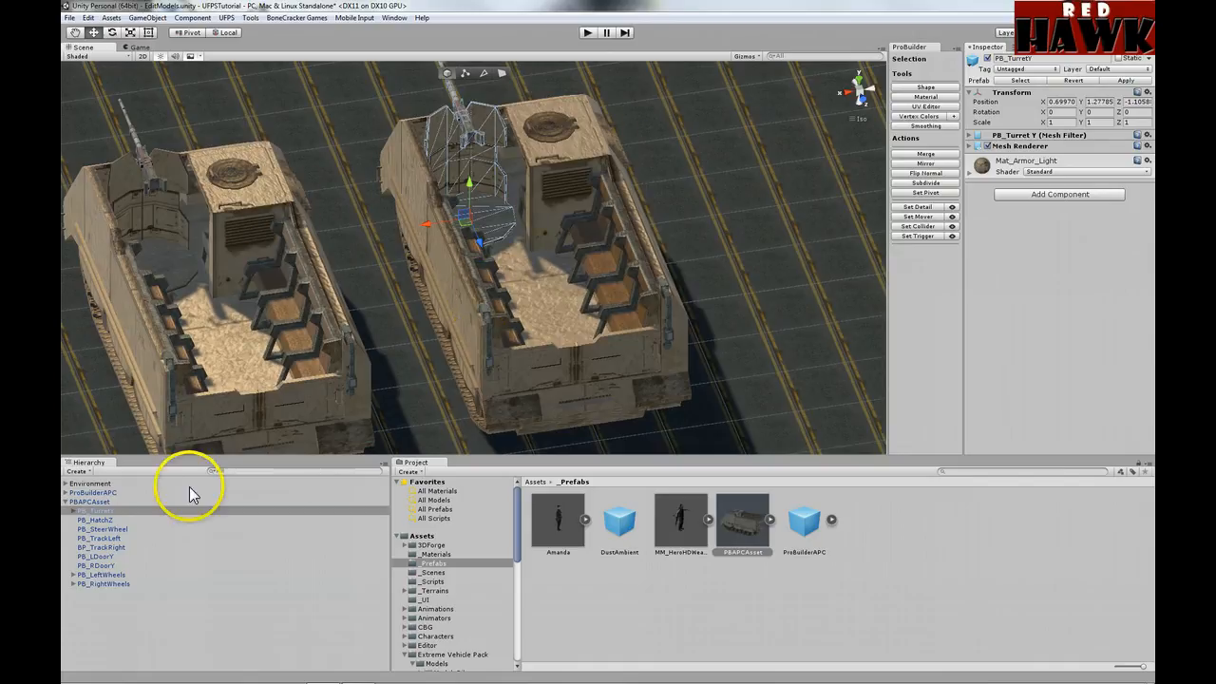
click(86, 501)
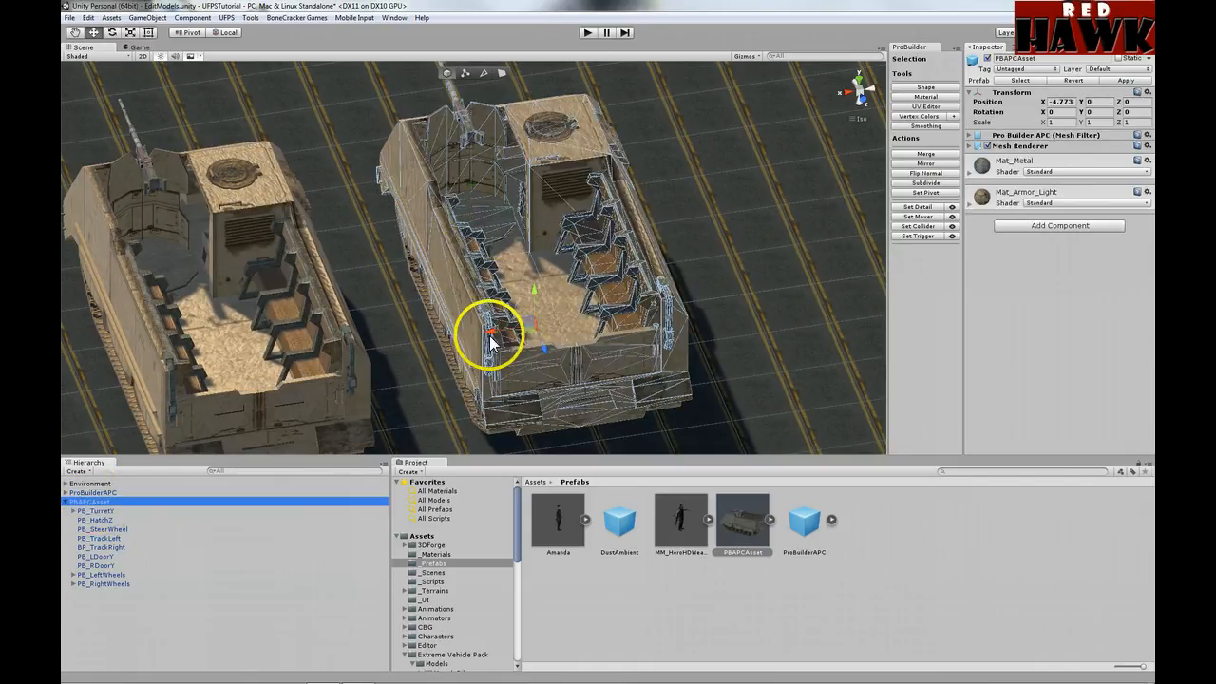
drag(486, 332, 314, 346)
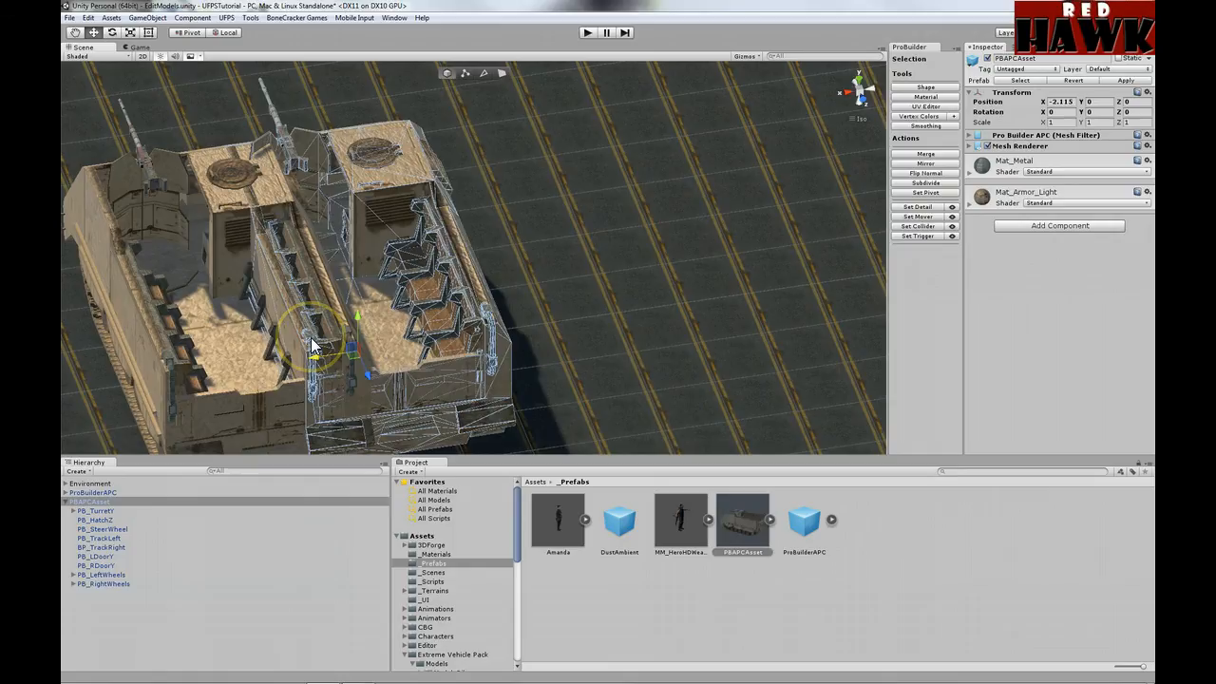
Step: Reset the PBAPCAsset position to 0, 0, 0 and list ProBuilderAPC's parts
click(1147, 93)
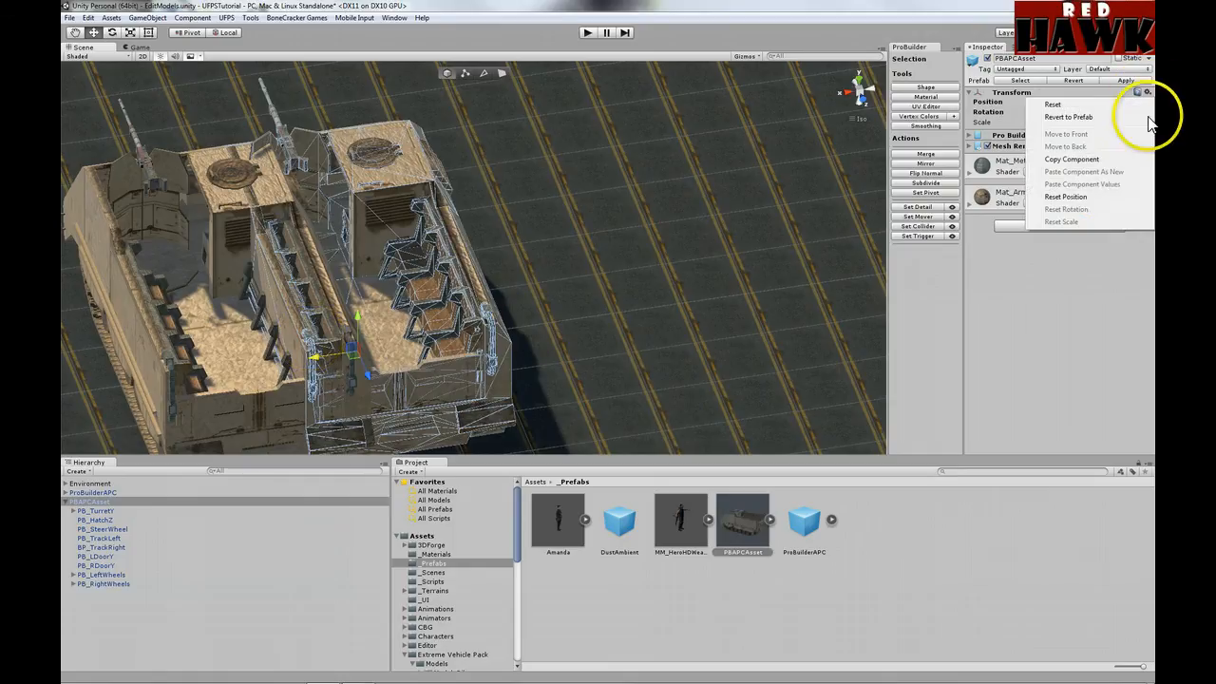
click(1104, 196)
middle_drag(361, 325, 491, 190)
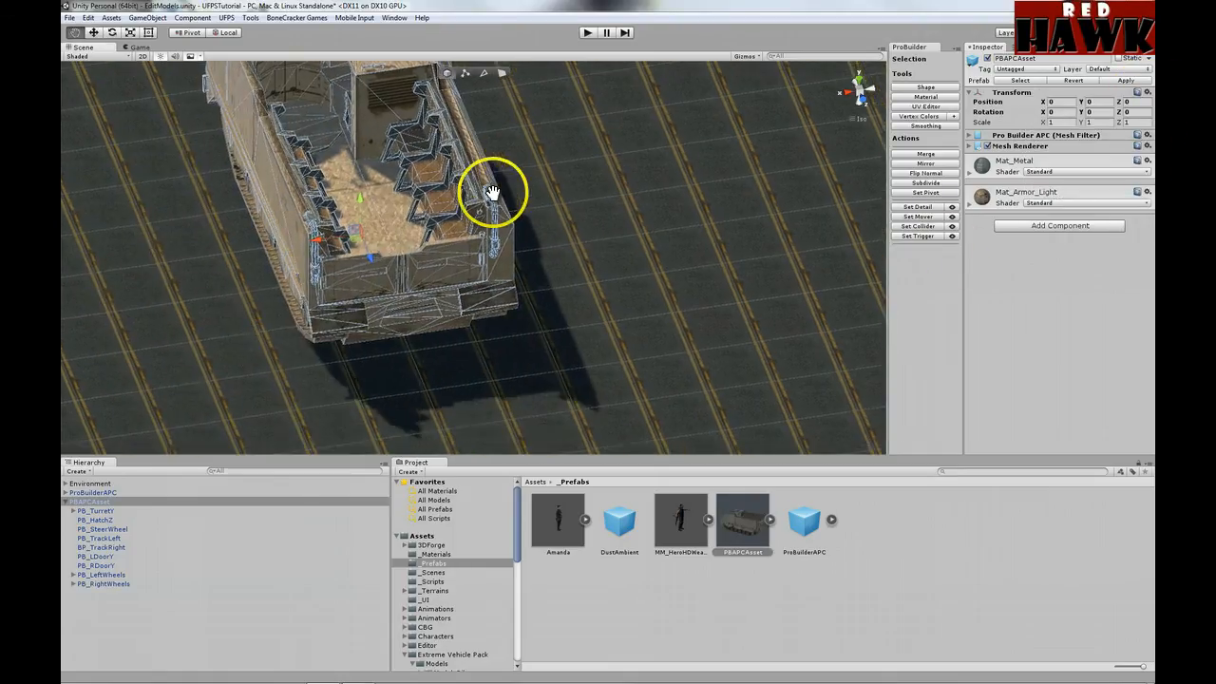
alt+drag(491, 190, 302, 302)
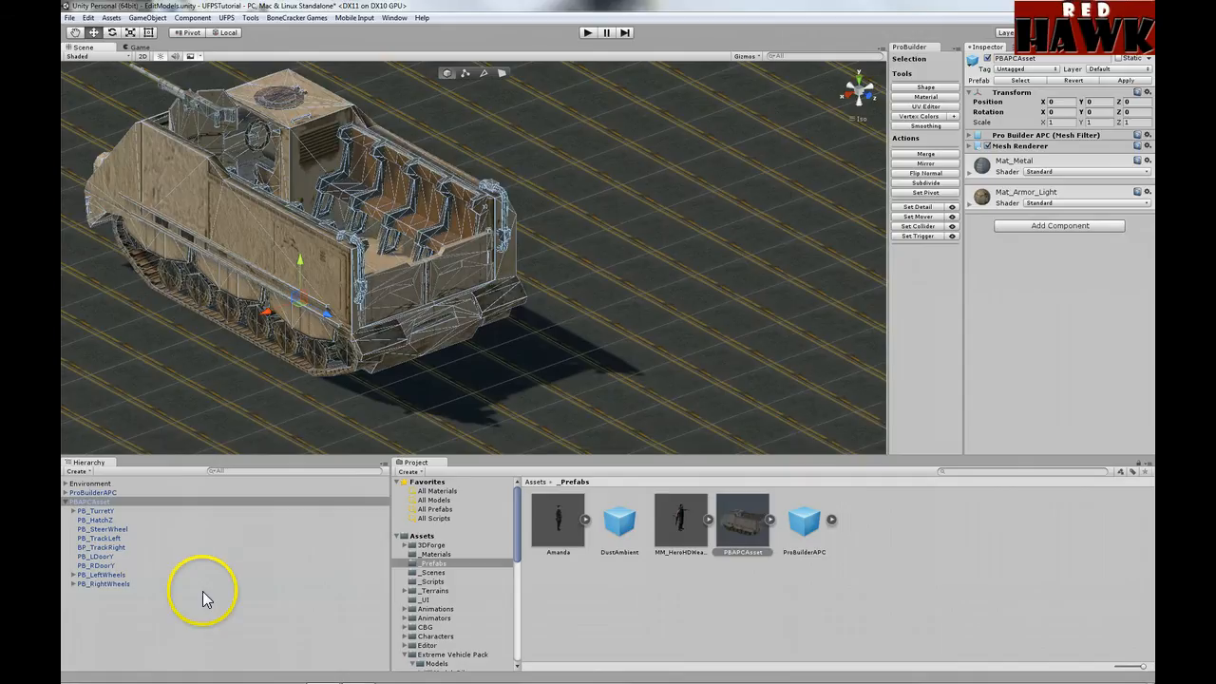
click(65, 492)
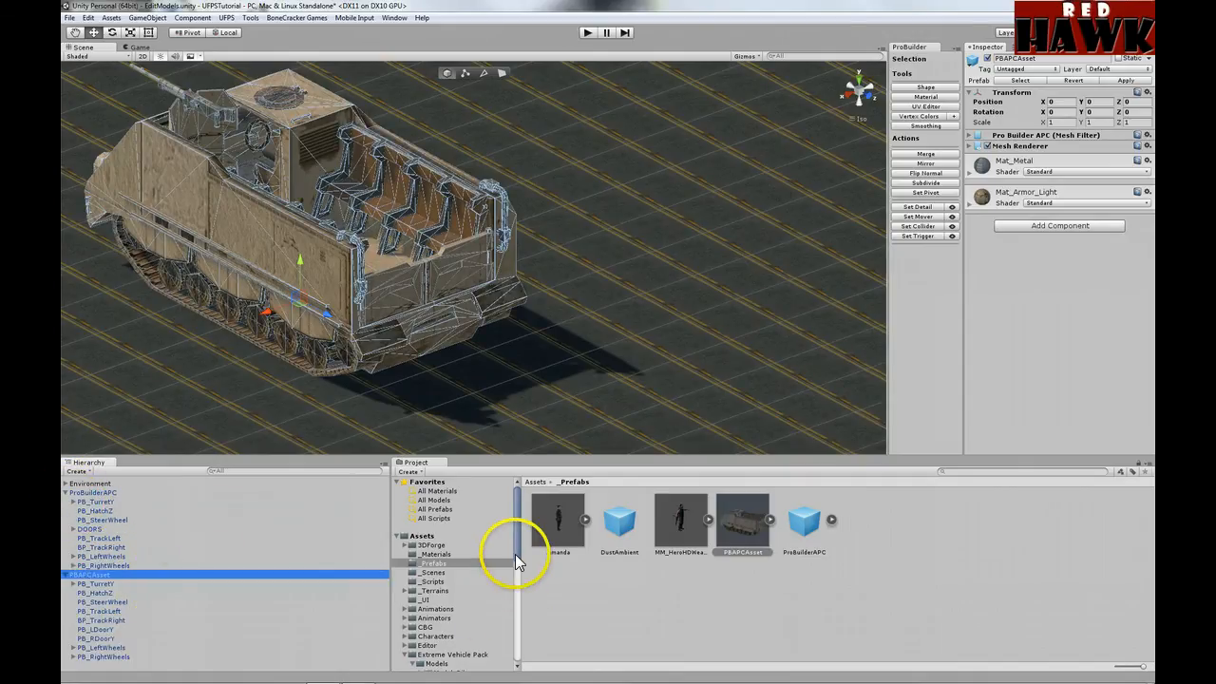
drag(515, 553, 517, 660)
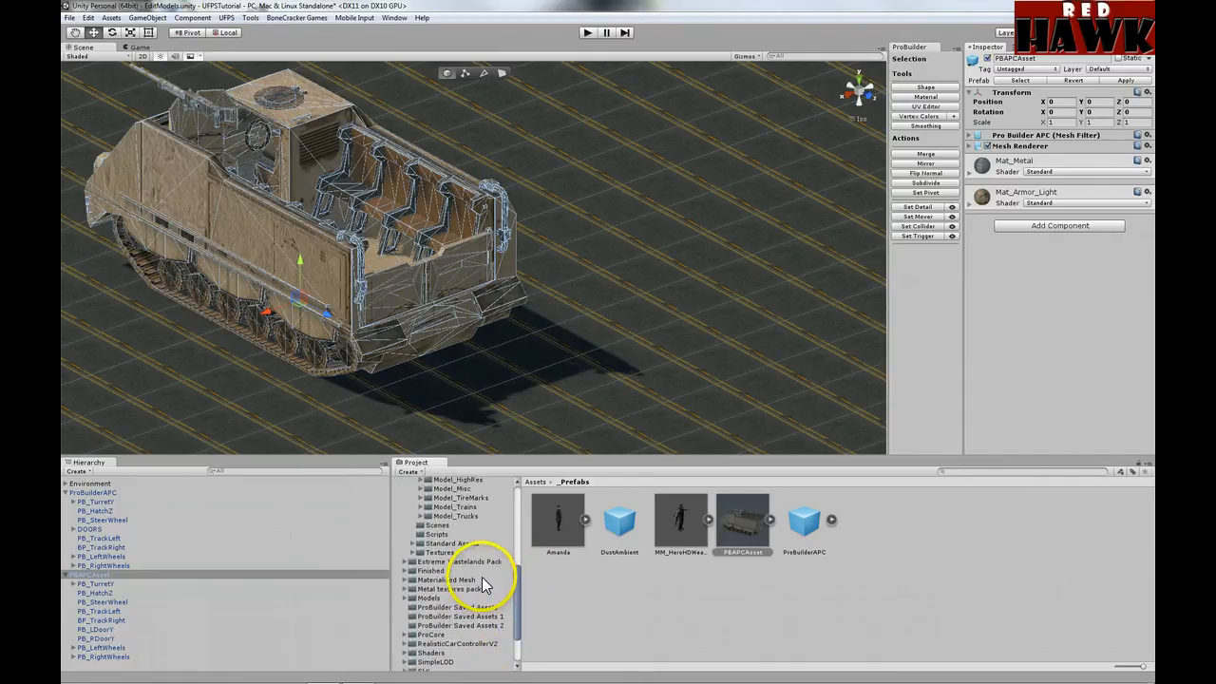
Step: Drag the saved PB_TurretY mesh from ProBuilder Saved Assets under ProBuilderAPC's turret
scroll(486, 573, up, 2)
click(488, 608)
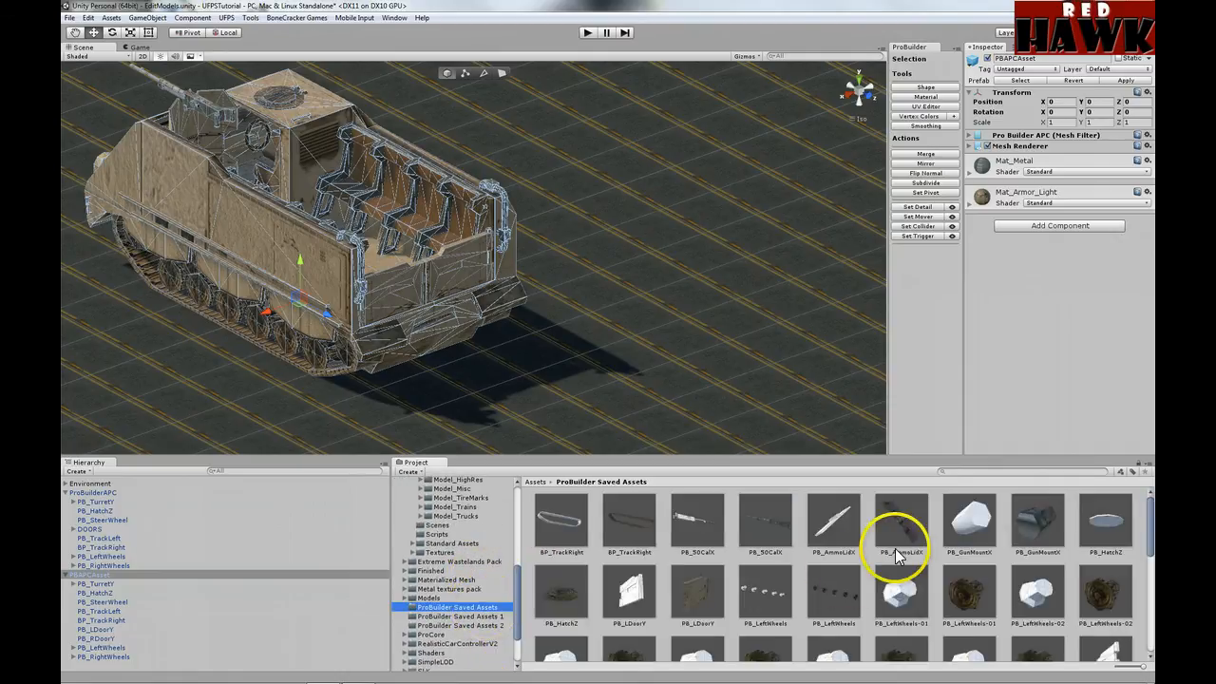
scroll(909, 559, down, 3)
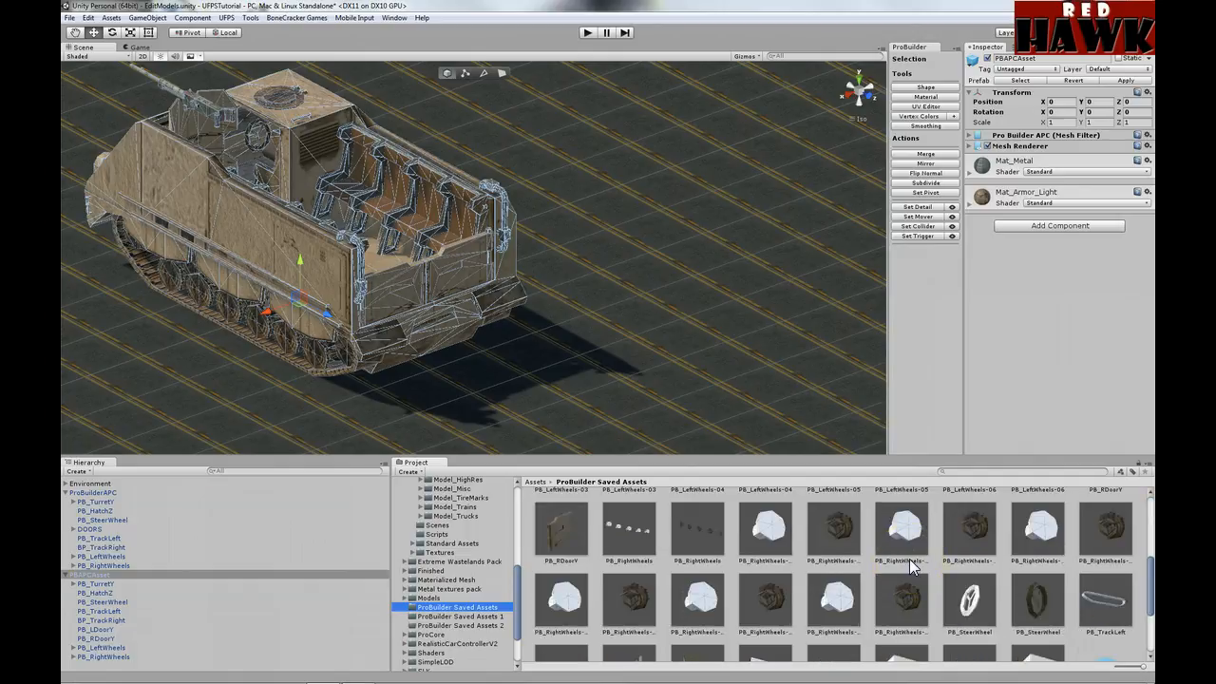
scroll(909, 559, down, 3)
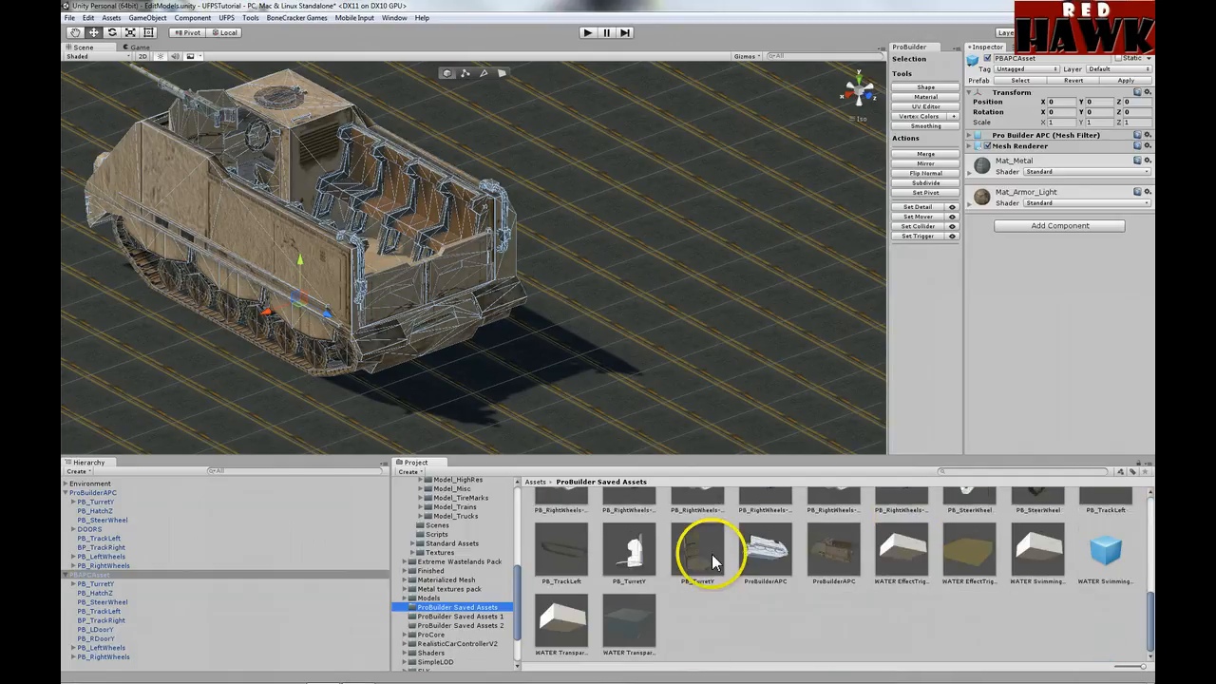
drag(704, 555, 97, 511)
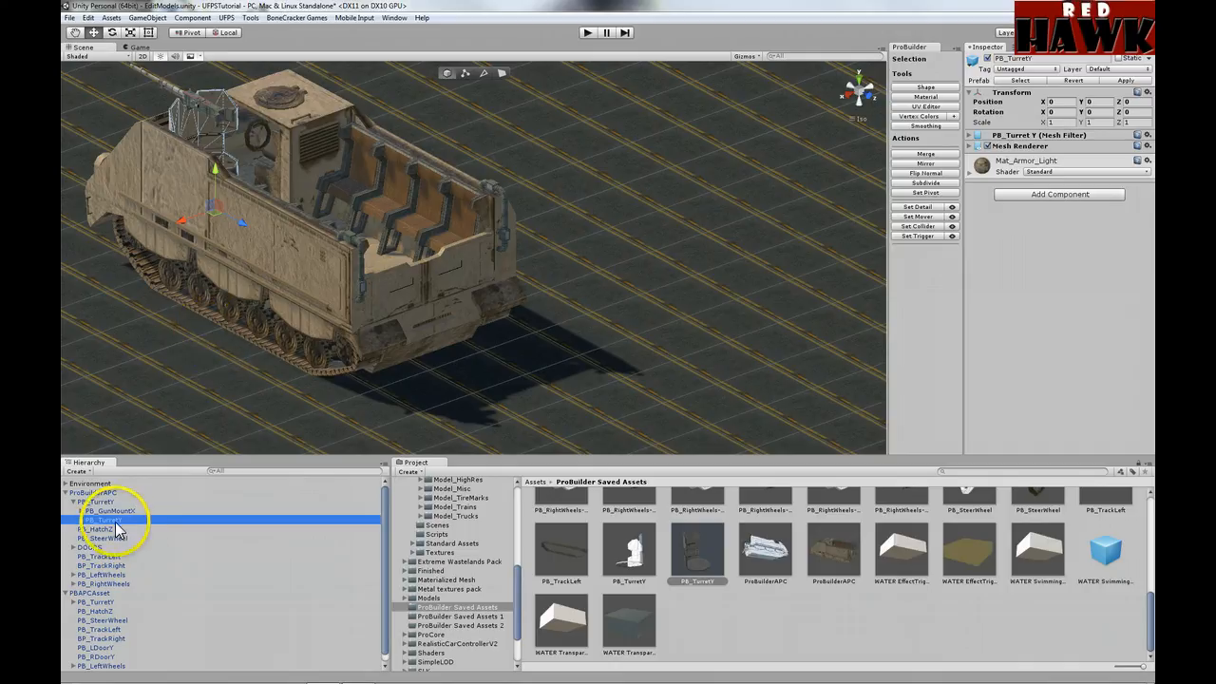
Step: Place the saved PB_TurretY under PBAPCAsset and delete the stray PB_TurretY copies
drag(112, 518, 104, 596)
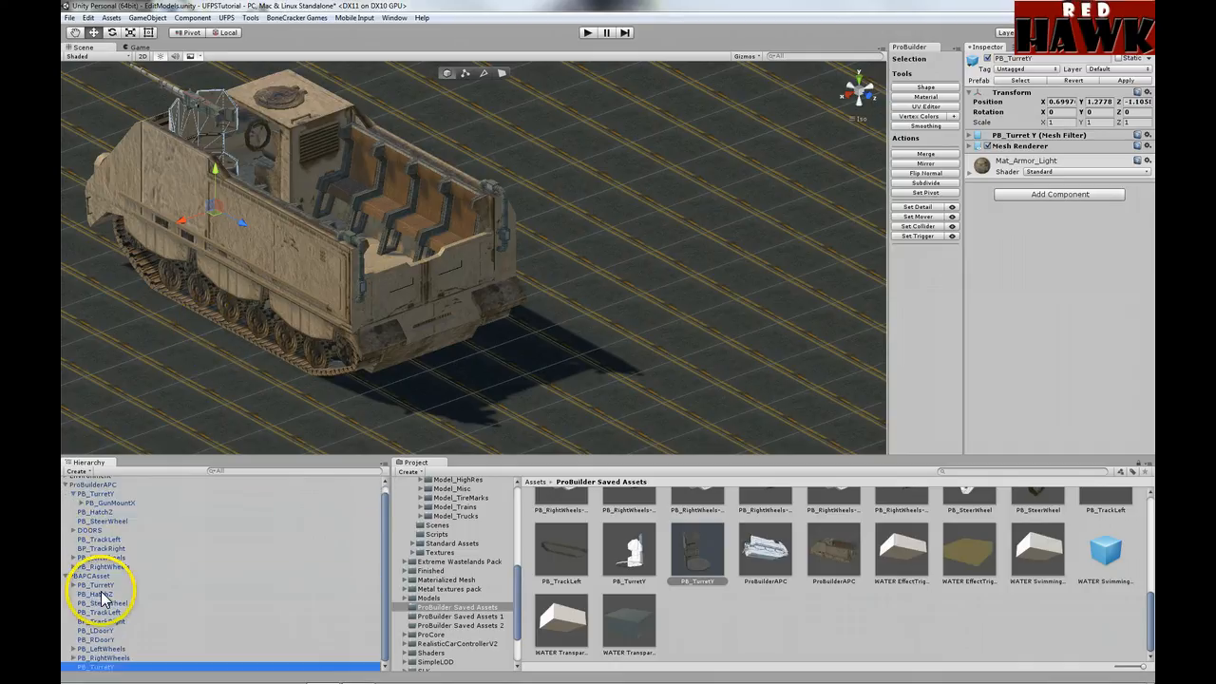
key(Delete)
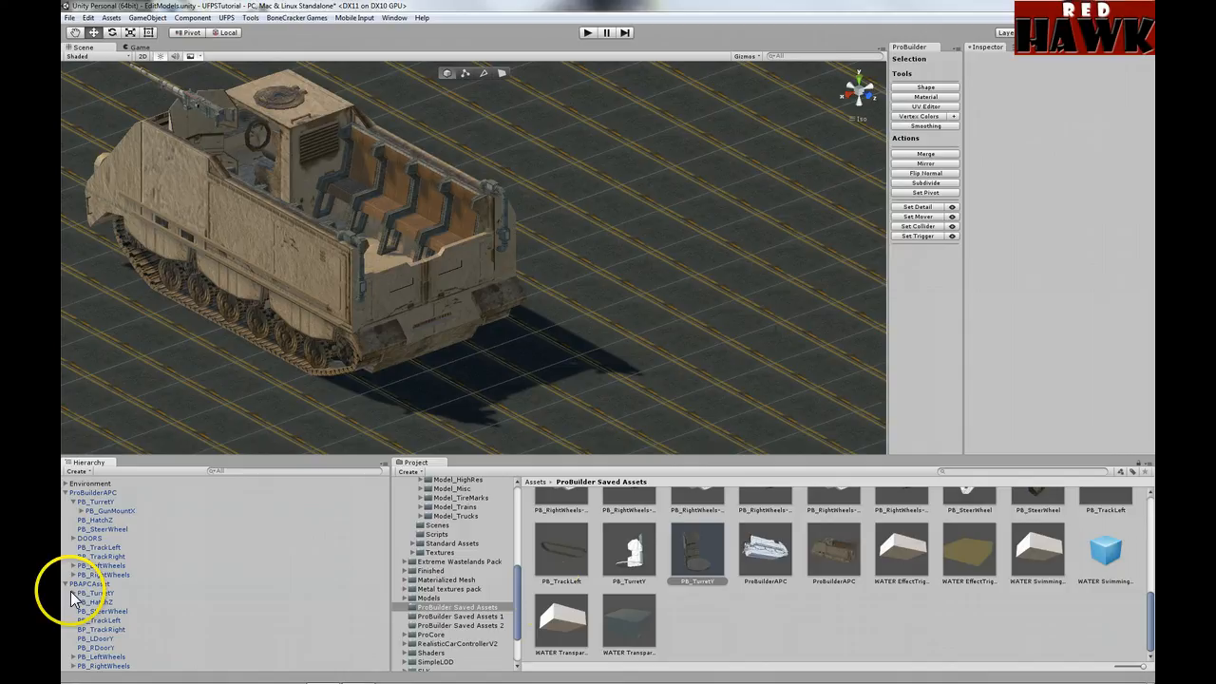
drag(695, 563, 111, 590)
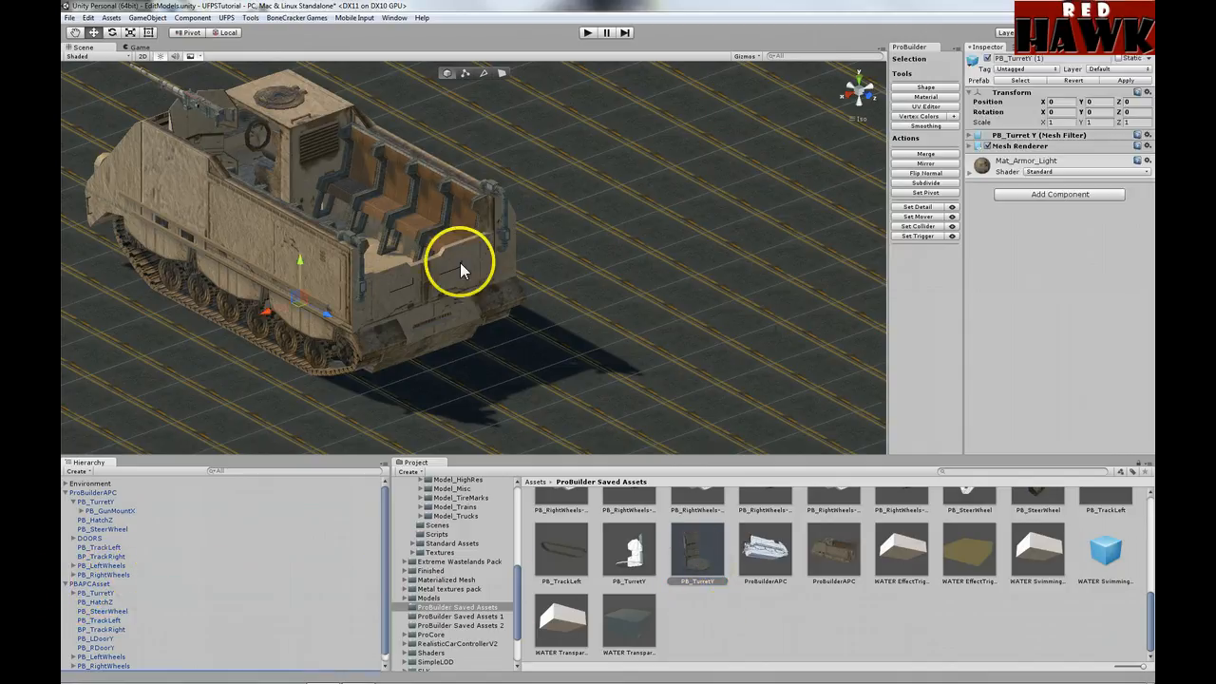
alt+drag(461, 263, 365, 133)
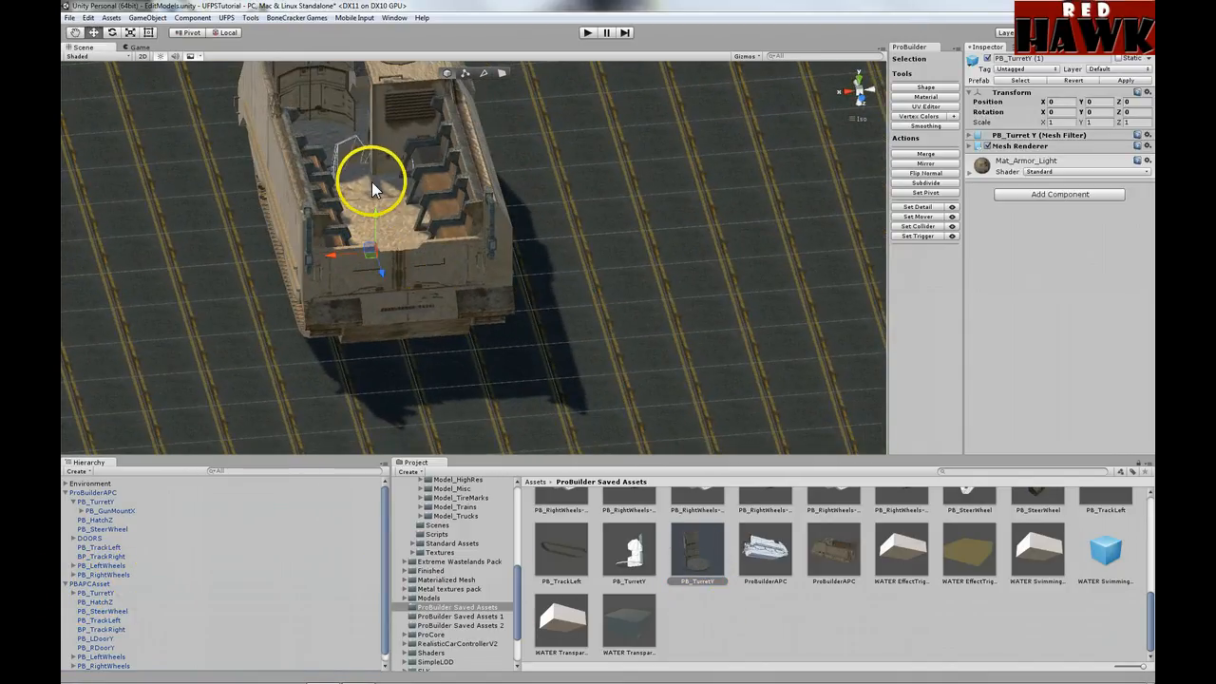
scroll(171, 632, down, 1)
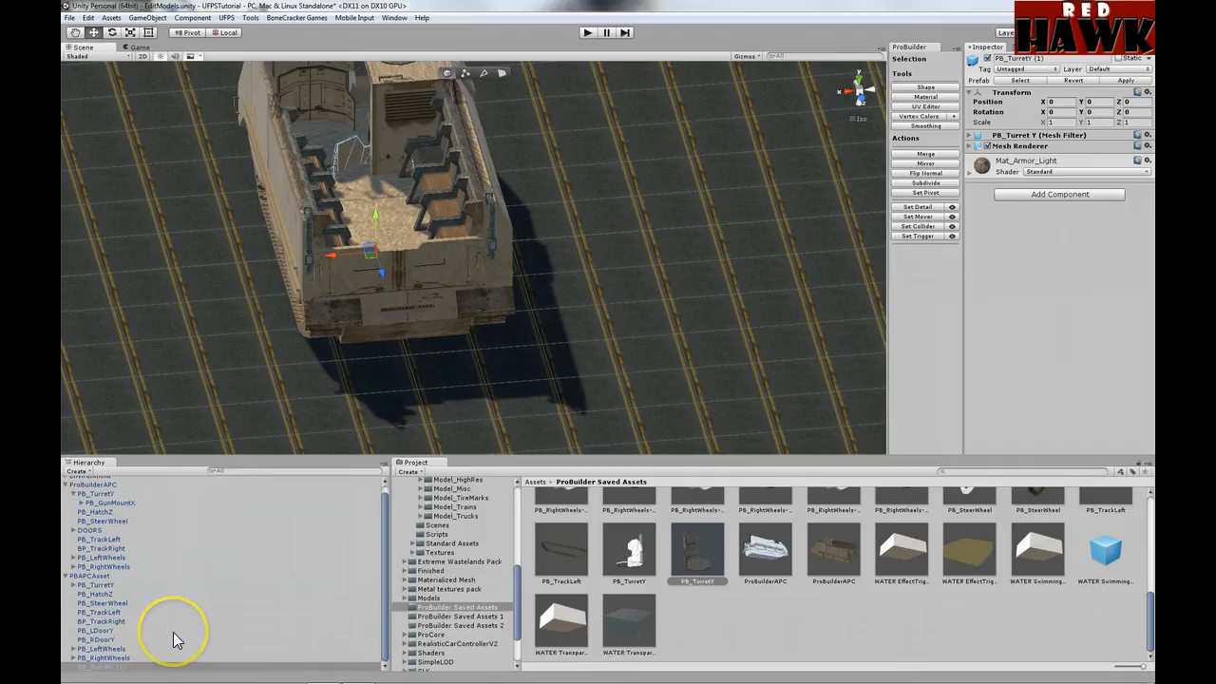
key(Delete)
Step: Move the PBAPCAsset vehicle to X -4.724, beside the original APC
click(95, 583)
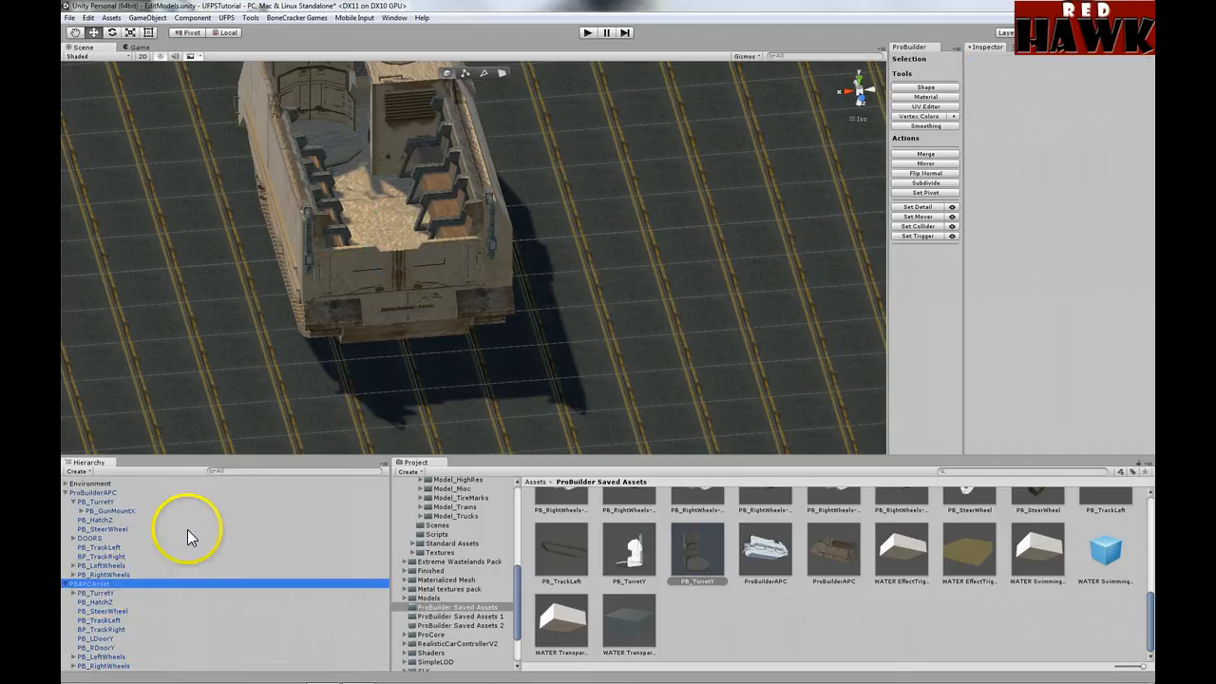
key(ctrl+d)
drag(332, 254, 647, 232)
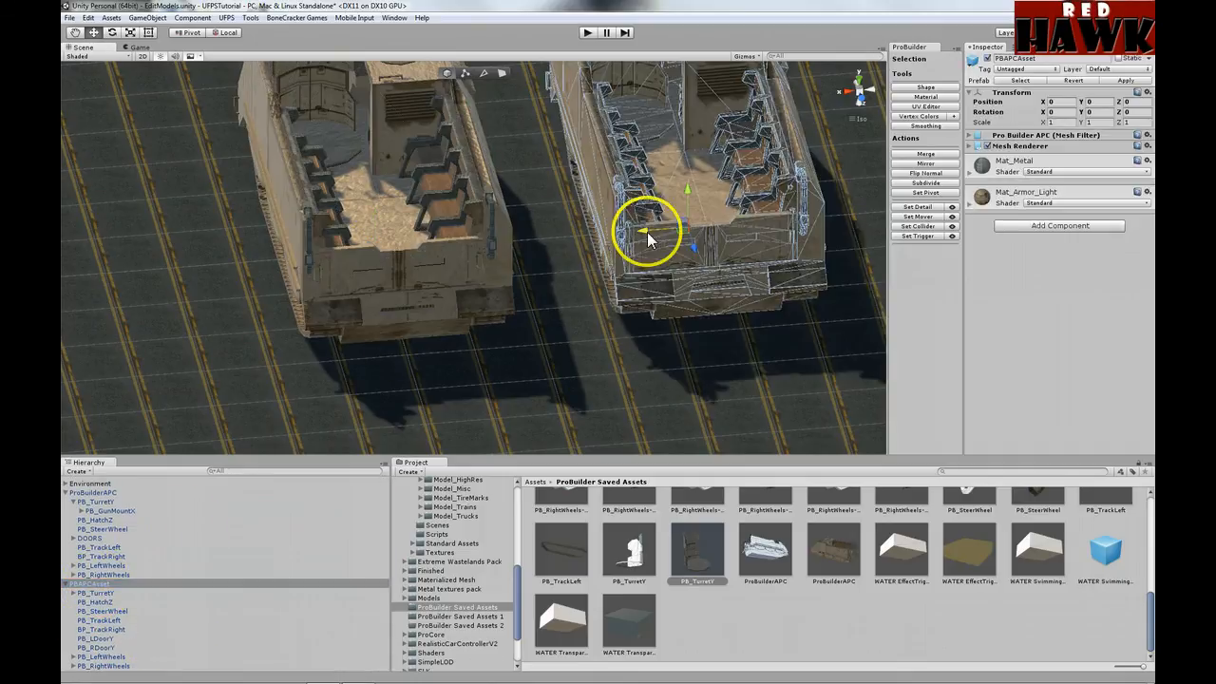
scroll(514, 500, up, 8)
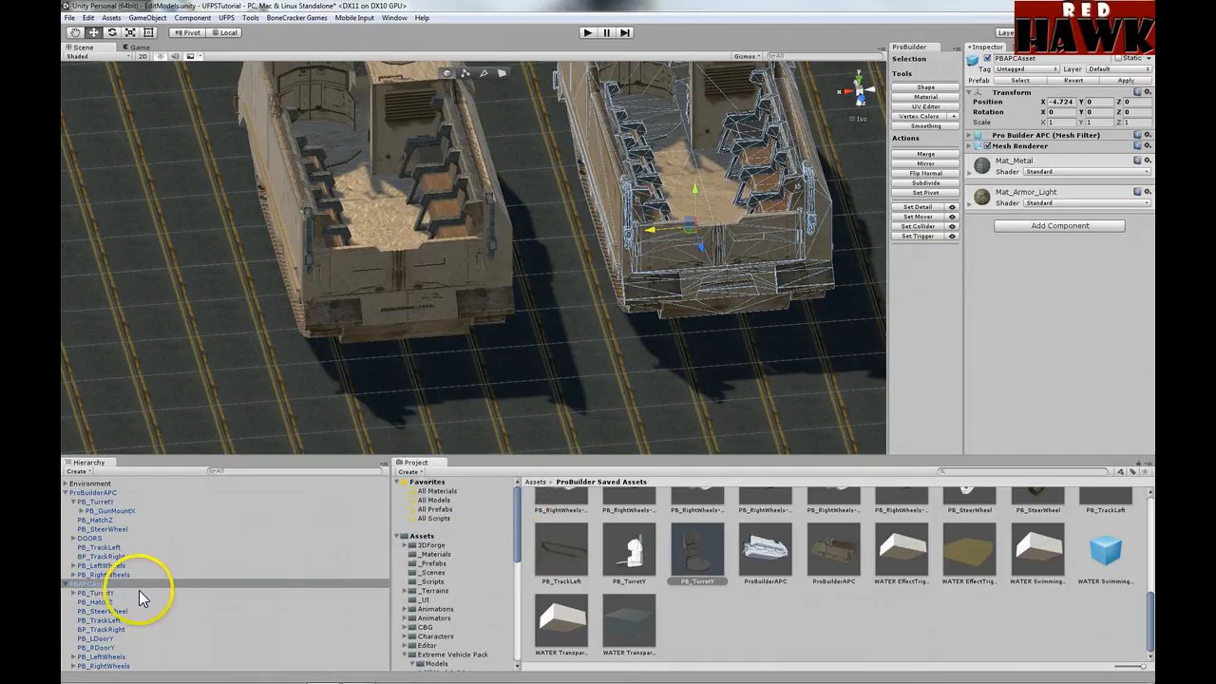
Step: Assign the Metal pattern 32 material to PBAPCAsset's PB_50CalX turret gun
click(432, 563)
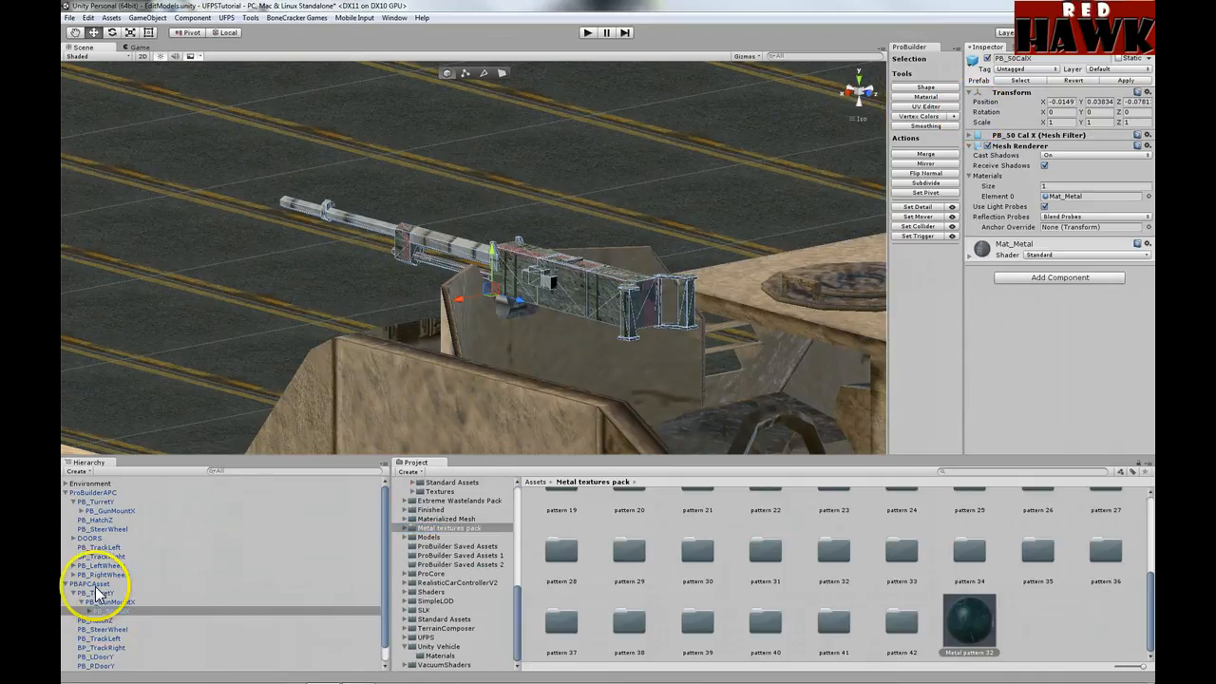
click(98, 585)
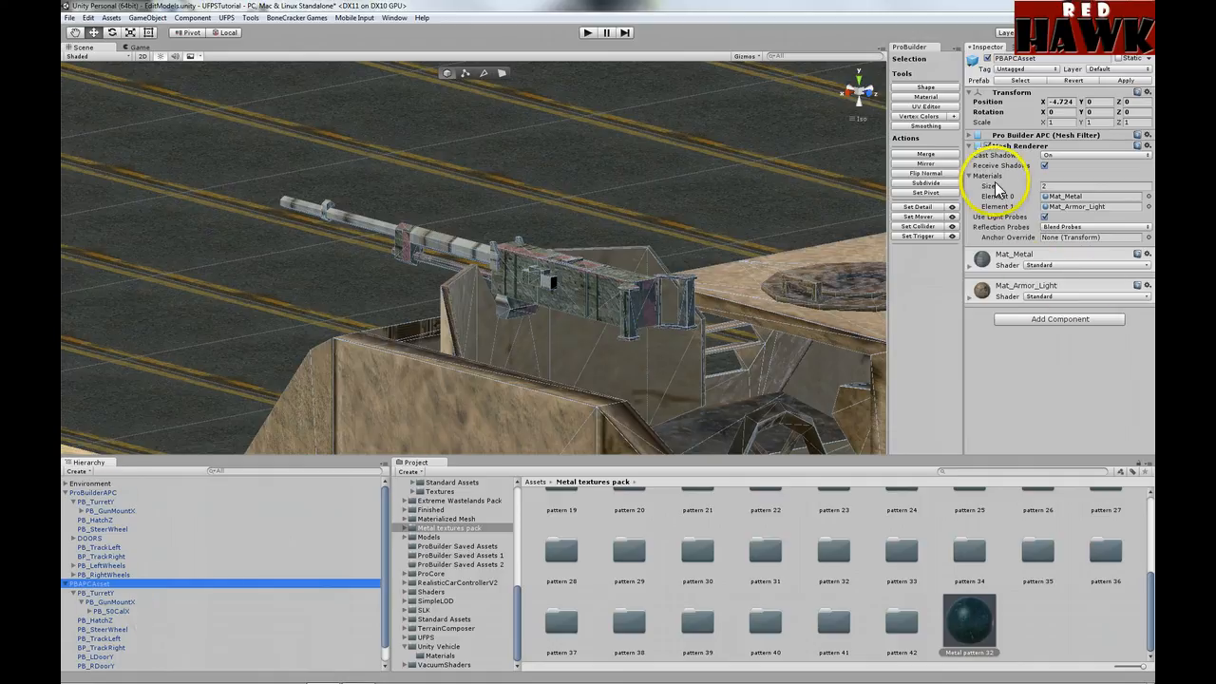
click(116, 611)
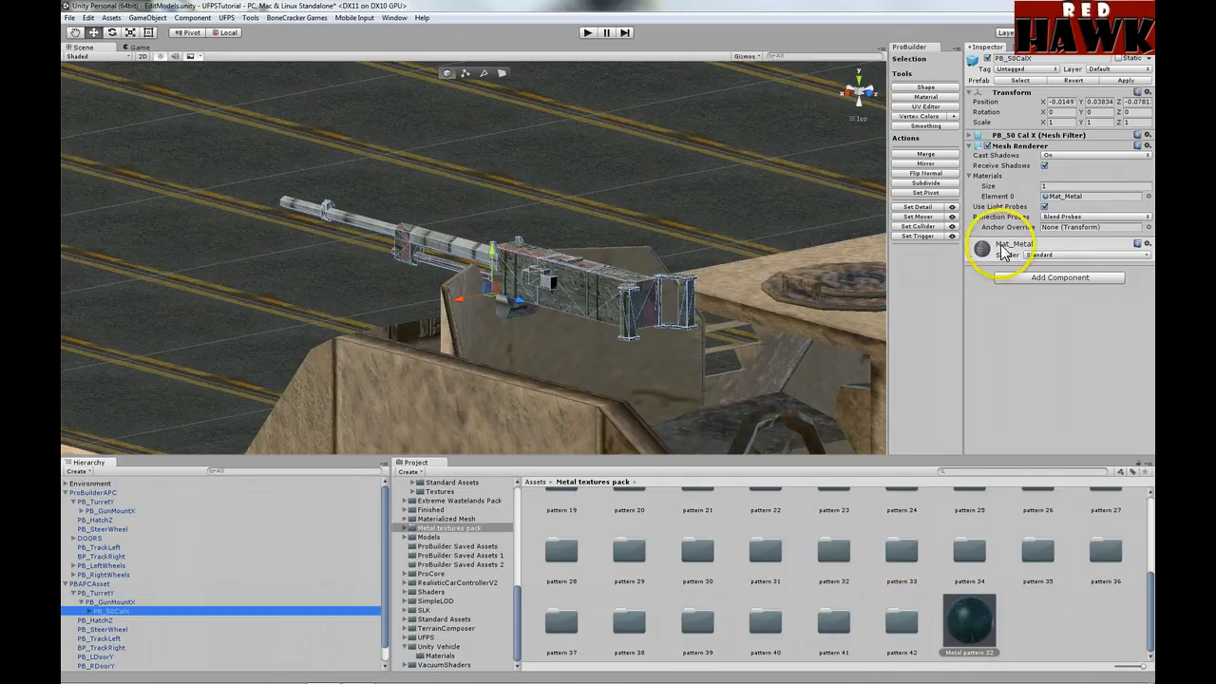
click(974, 629)
drag(978, 635, 1060, 195)
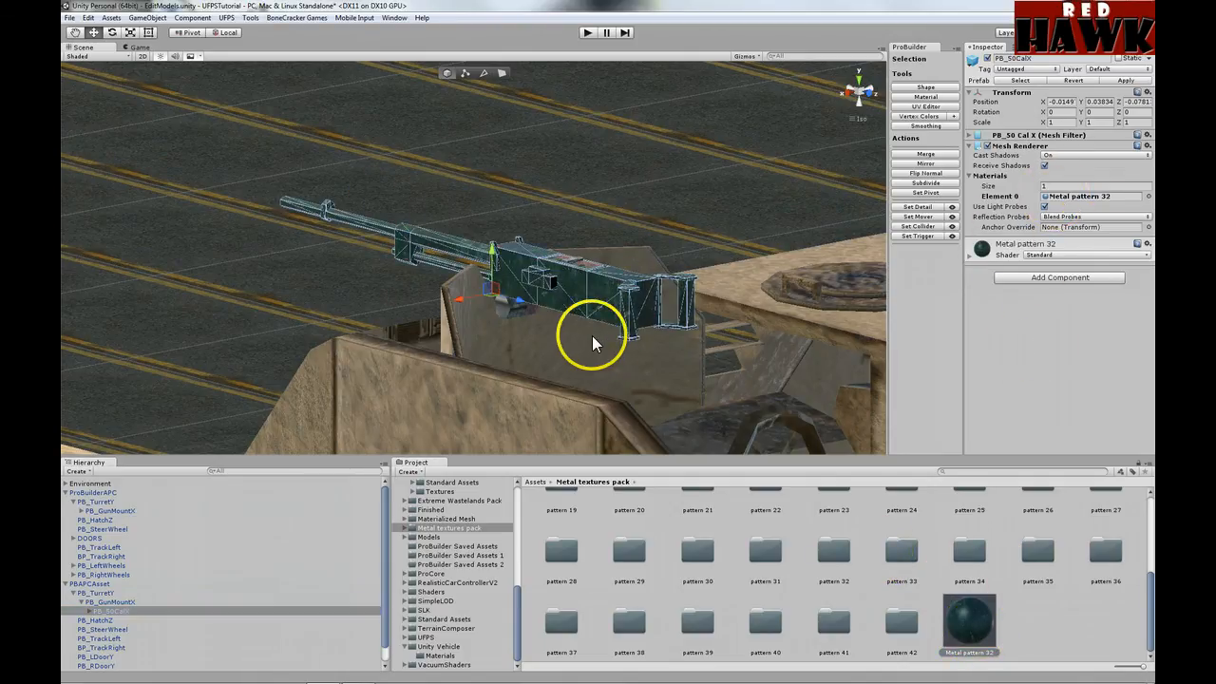
Step: Apply Metal pattern 32 to the gun's PB_AmmoLidX ammo lid as well
click(87, 612)
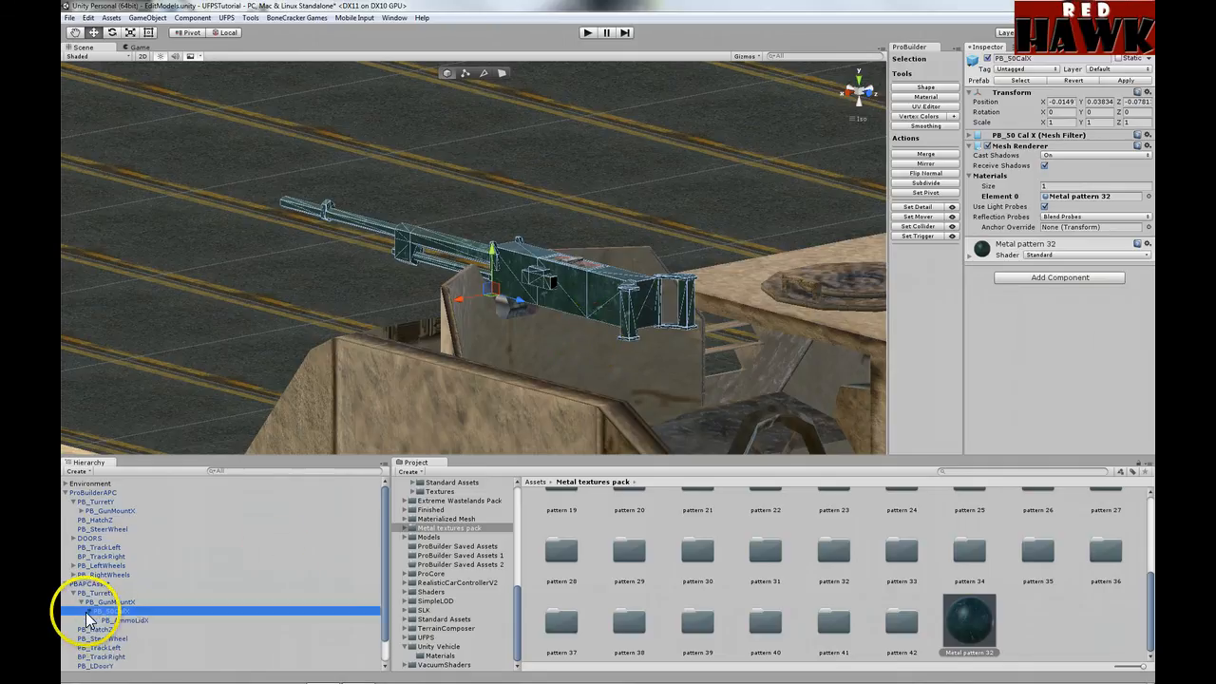
click(121, 619)
drag(971, 624, 1077, 196)
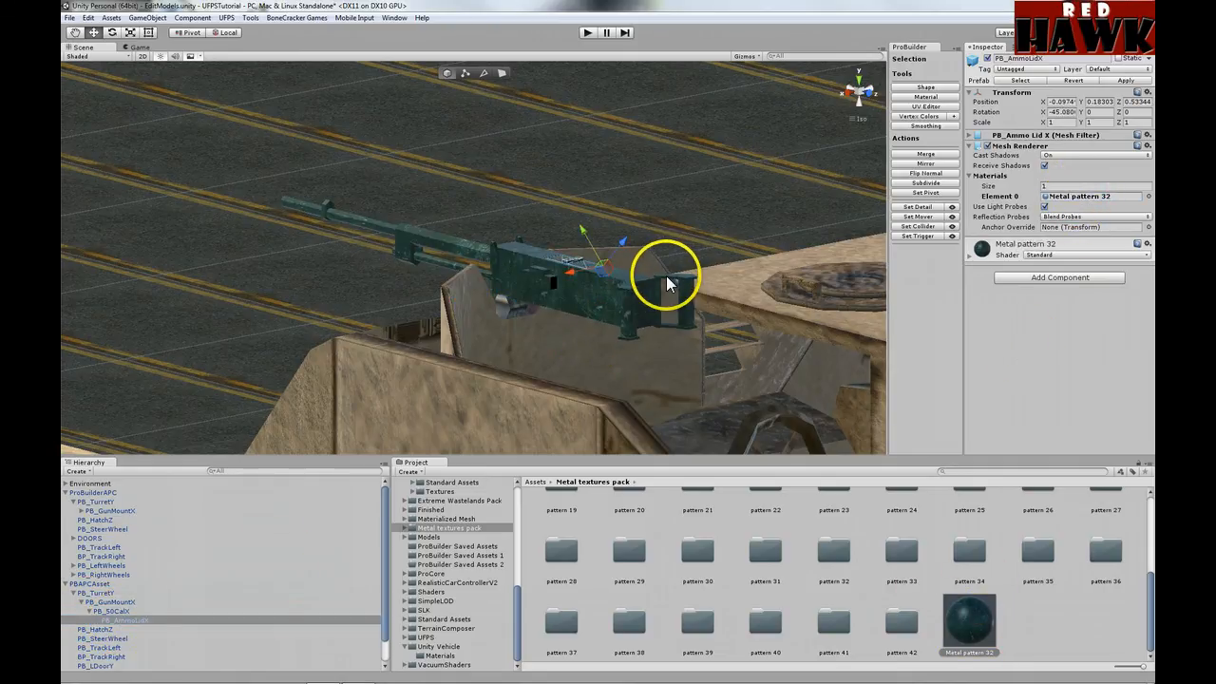
alt+drag(667, 276, 640, 309)
scroll(589, 341, up, 3)
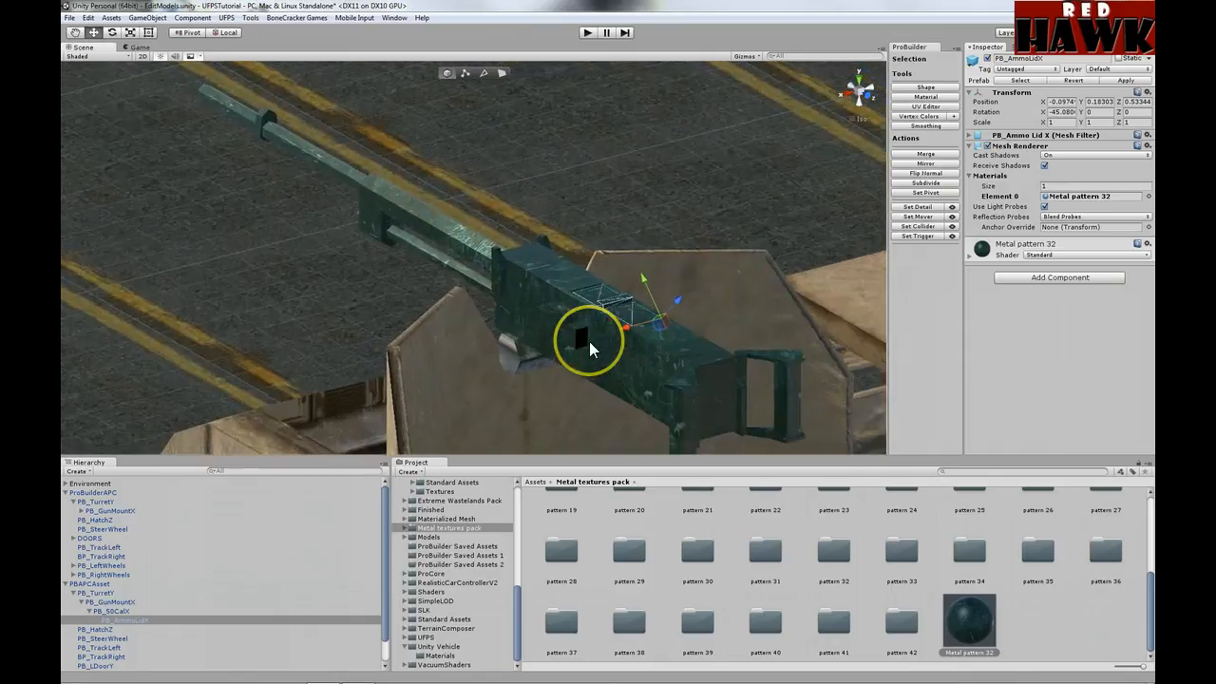
alt+drag(589, 341, 706, 361)
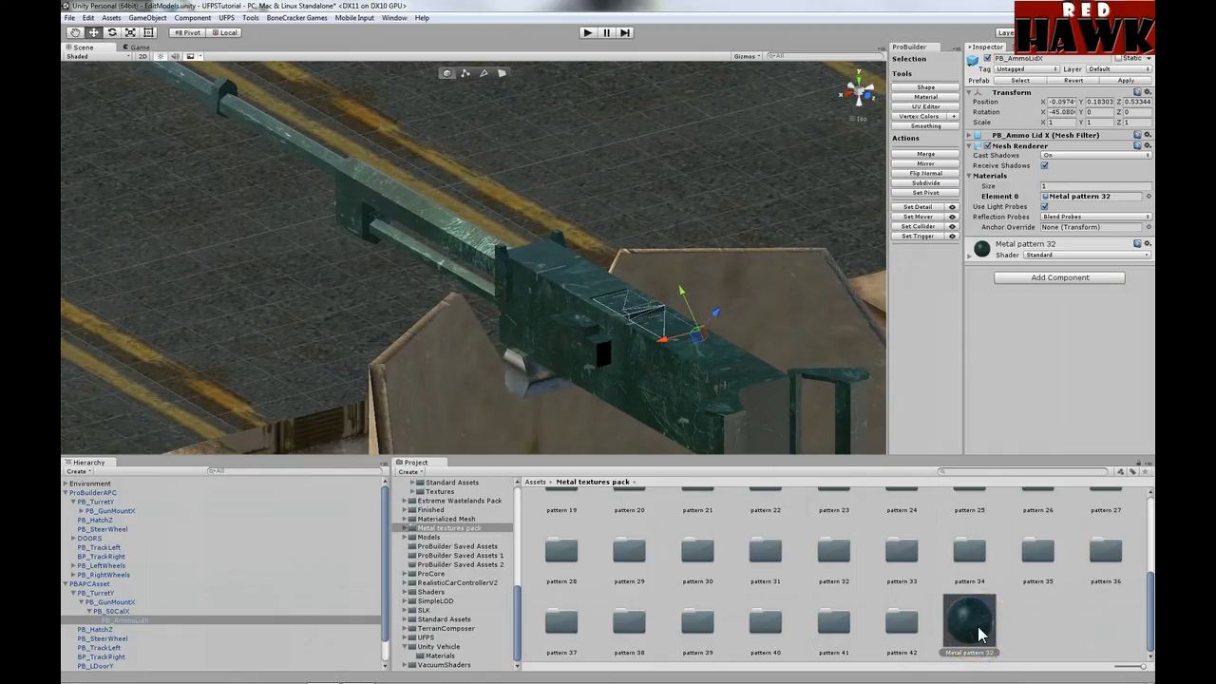
drag(978, 635, 973, 264)
Step: Set the Metal pattern 32 albedo colour to dark grey 4A4A4A (75, 75, 75)
click(973, 262)
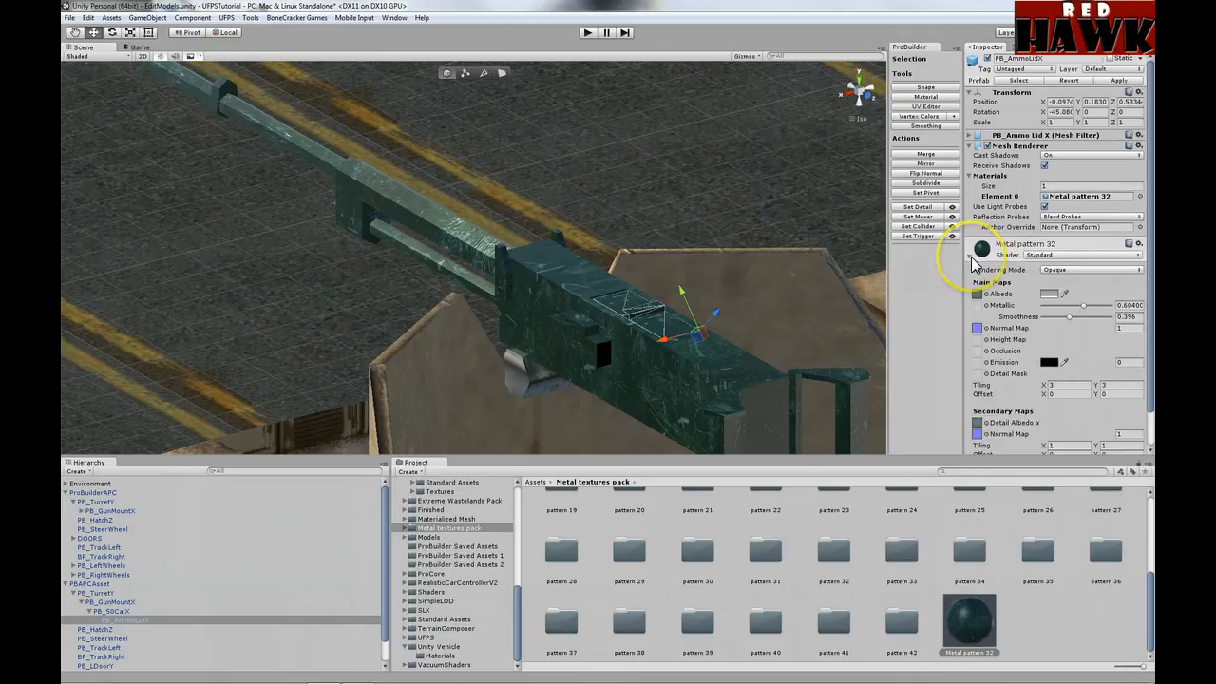
click(1049, 297)
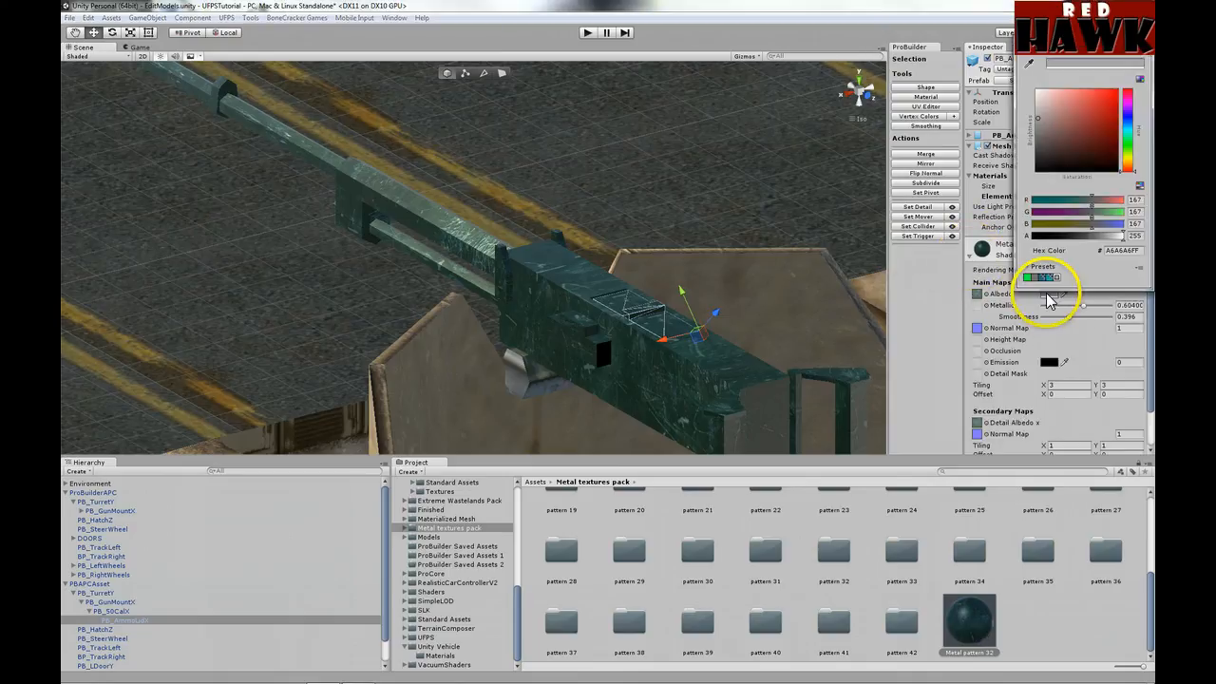
drag(1037, 137, 1036, 150)
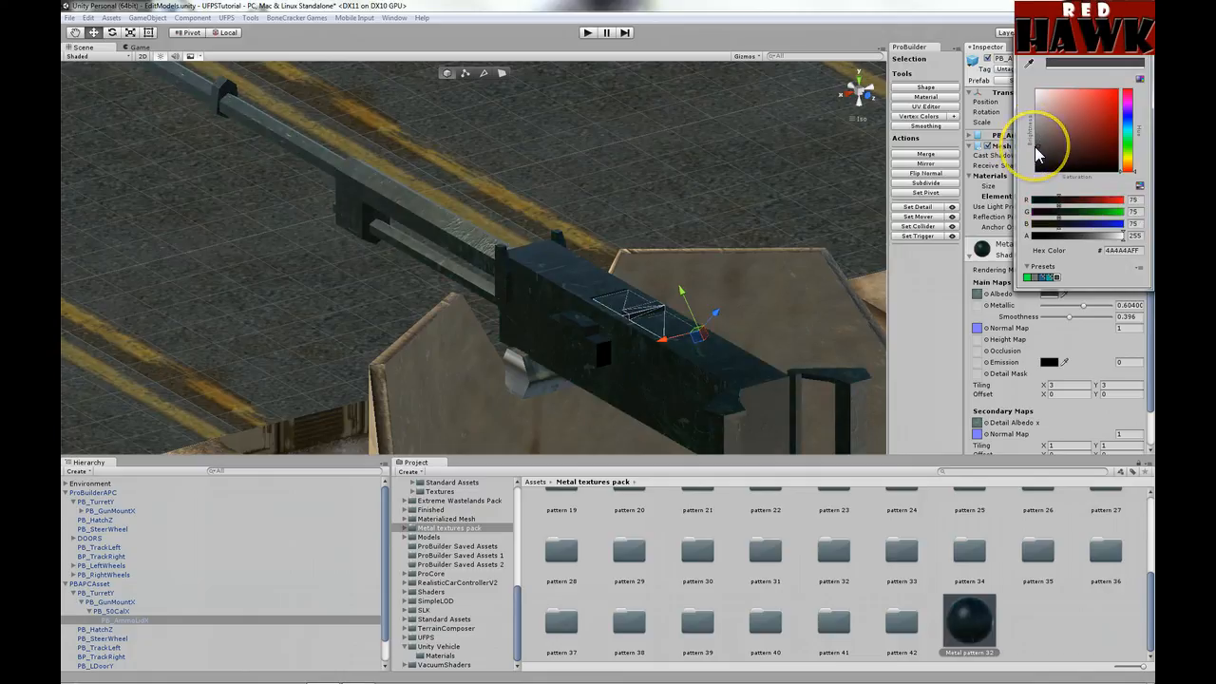
scroll(251, 397, down, 10)
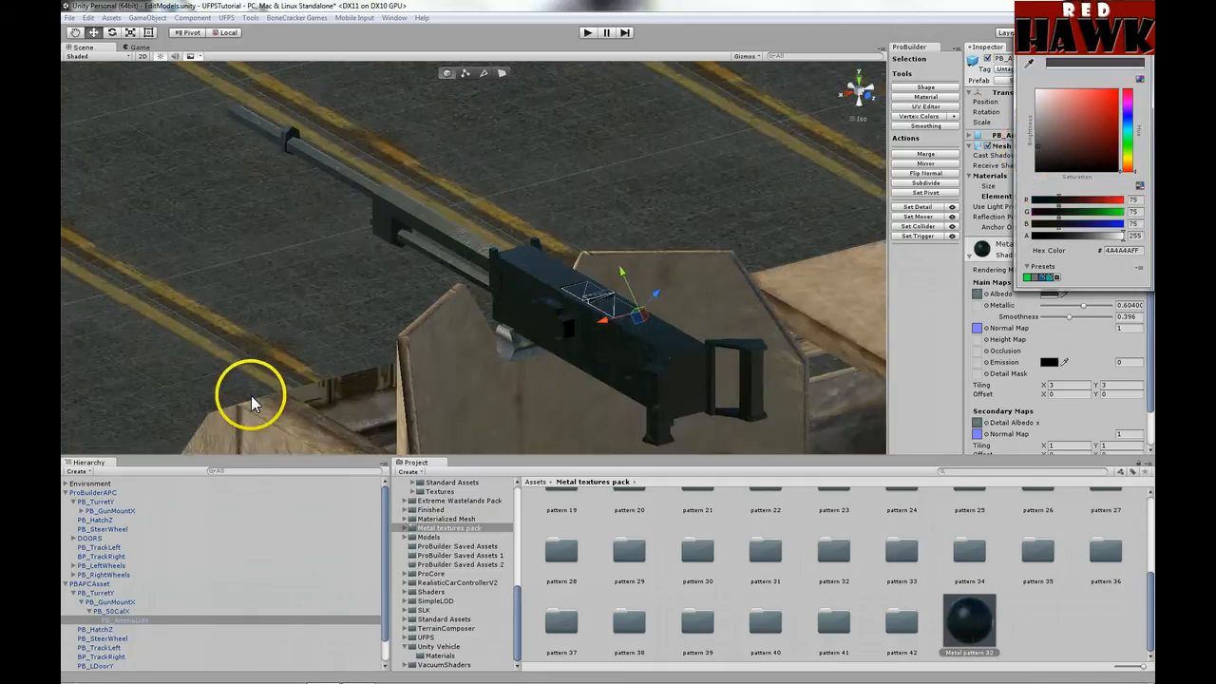
scroll(252, 397, down, 10)
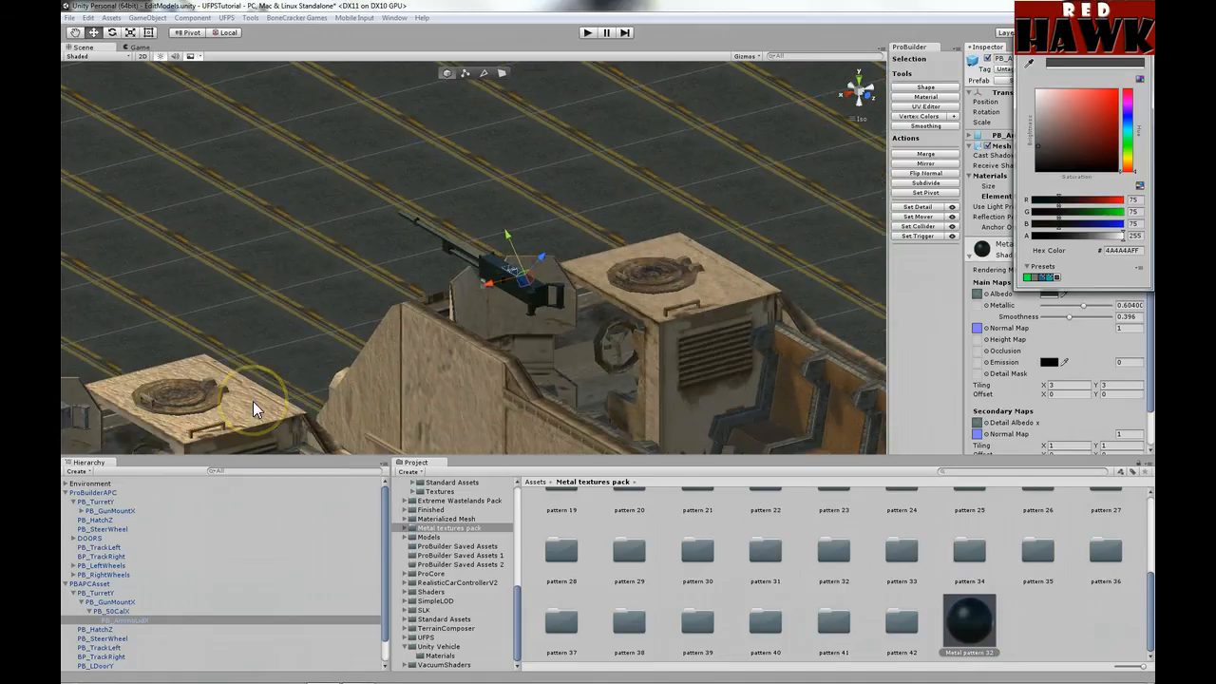
scroll(252, 402, down, 3)
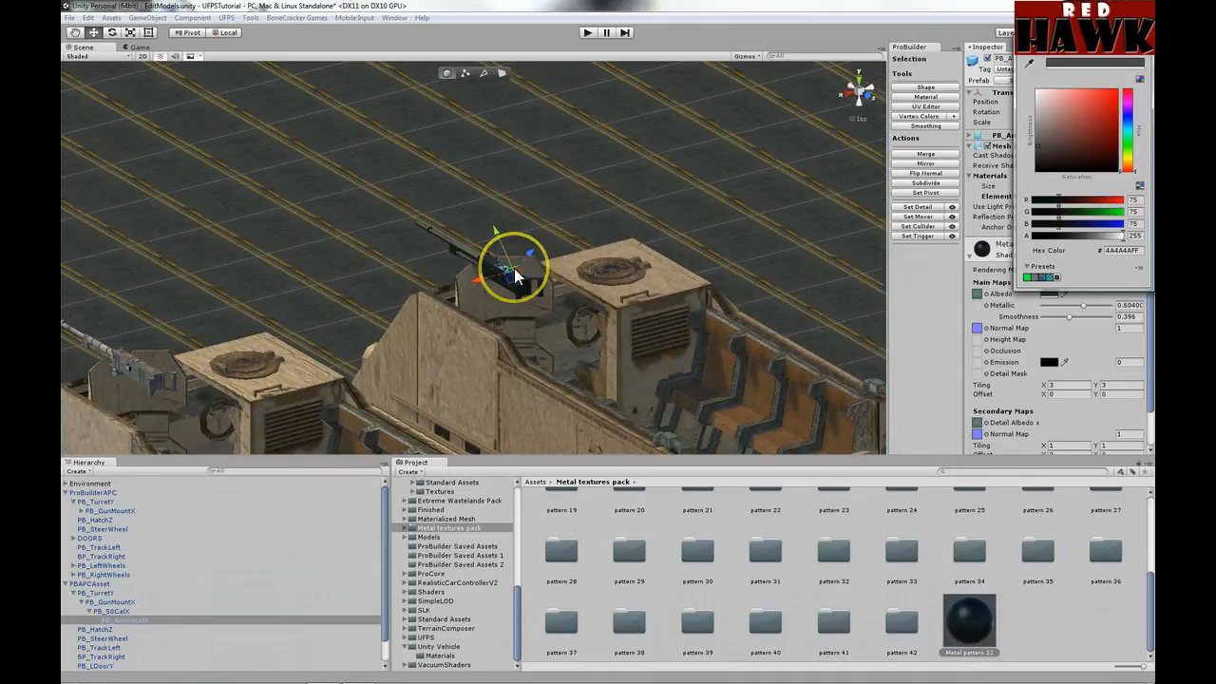
scroll(514, 268, up, 3)
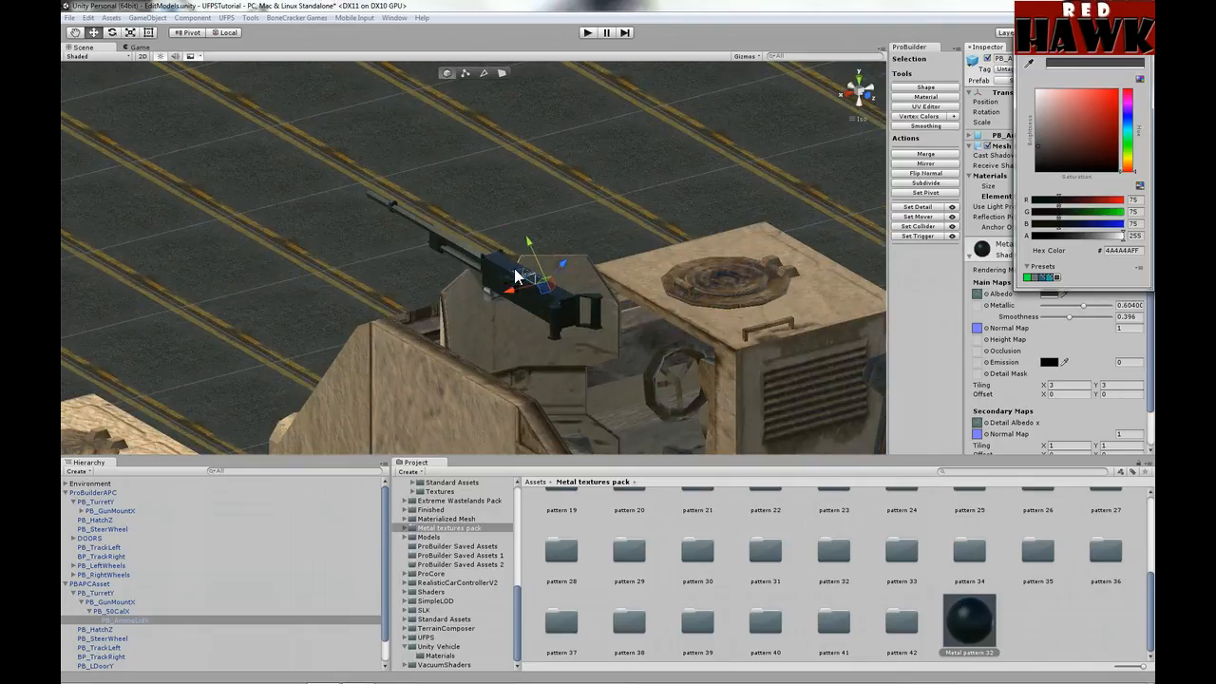